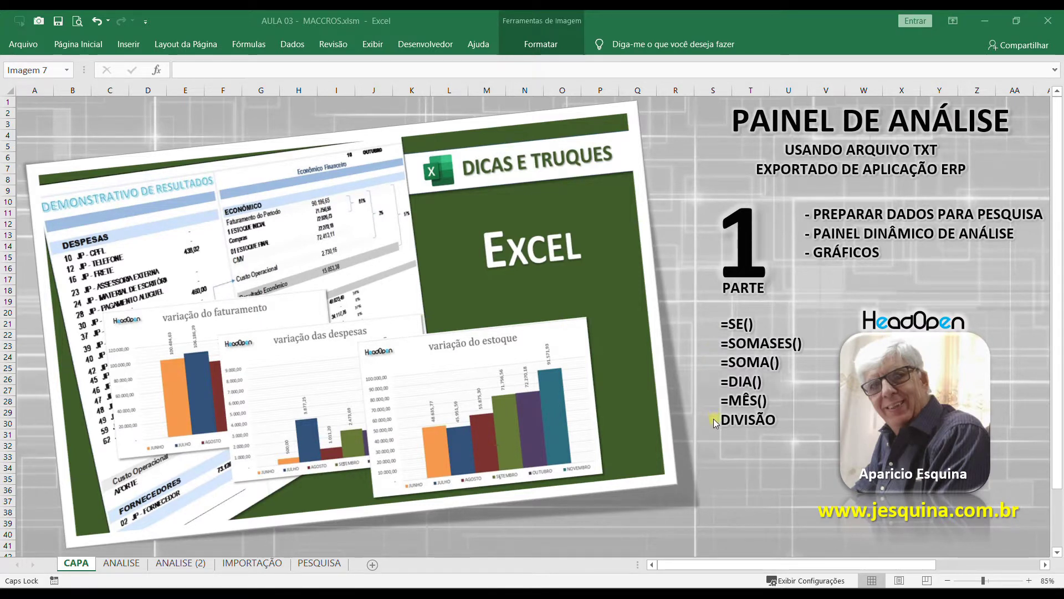
- Examine the ANALISE sheet's seller names, seller codes, day list and month cell, and how they determine a seller's daily sales value
click(122, 565)
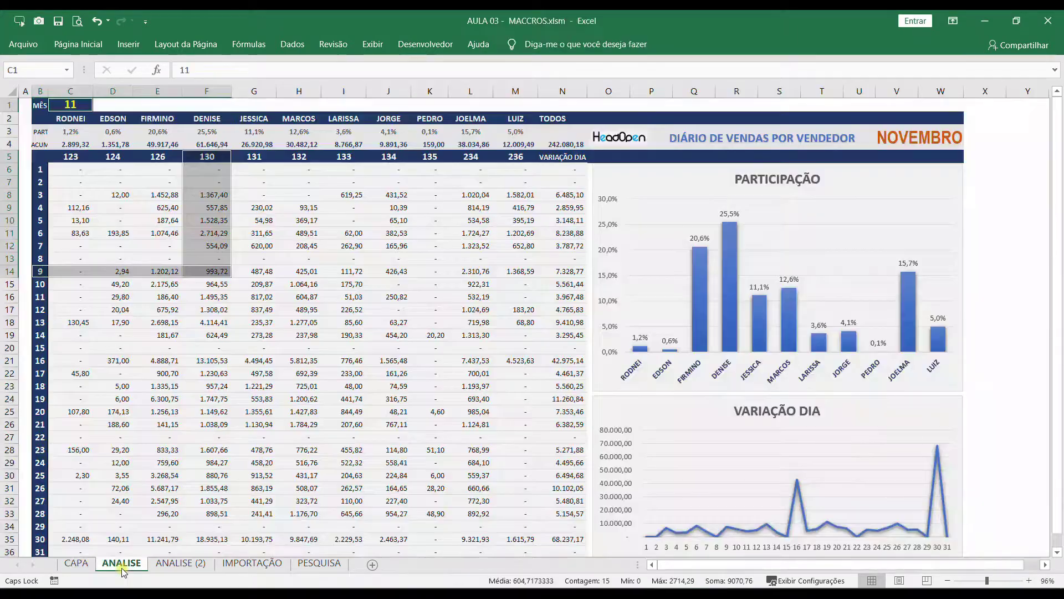
click(326, 423)
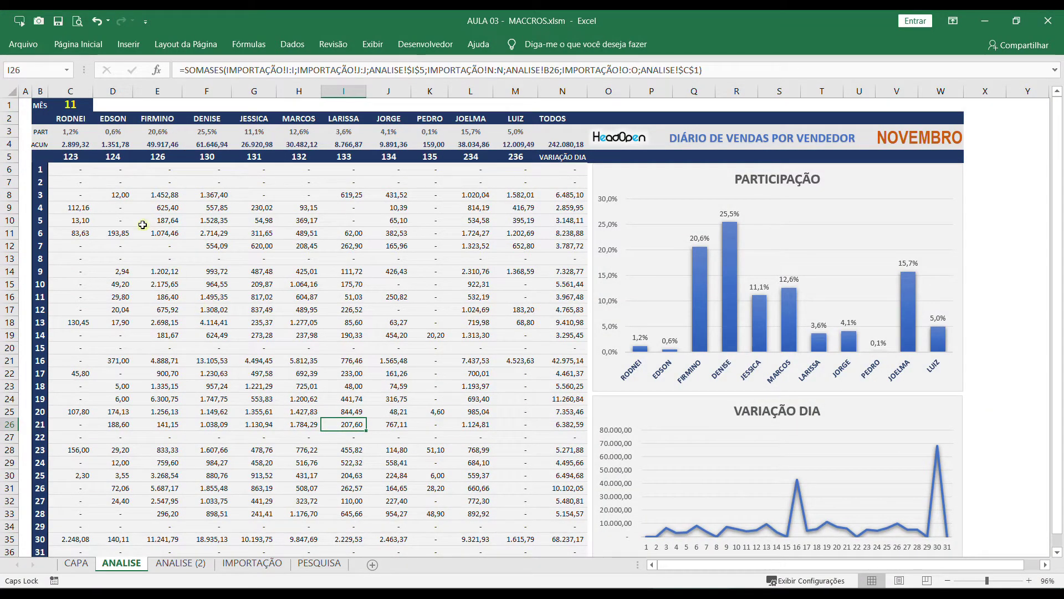
drag(71, 119, 488, 120)
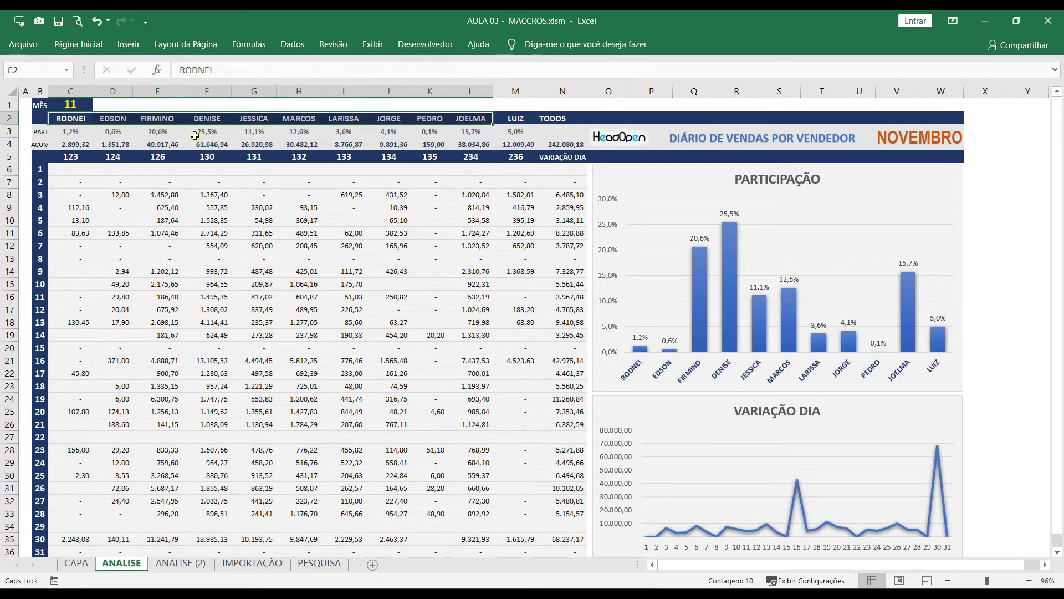
drag(70, 157, 529, 171)
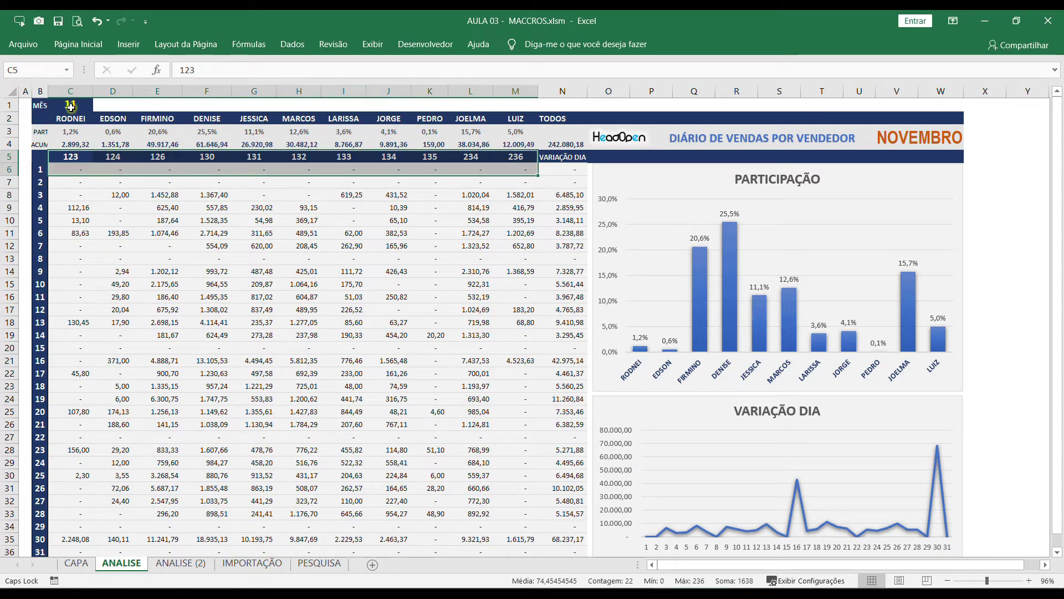
click(70, 107)
drag(40, 169, 39, 546)
scroll(204, 372, up, 2)
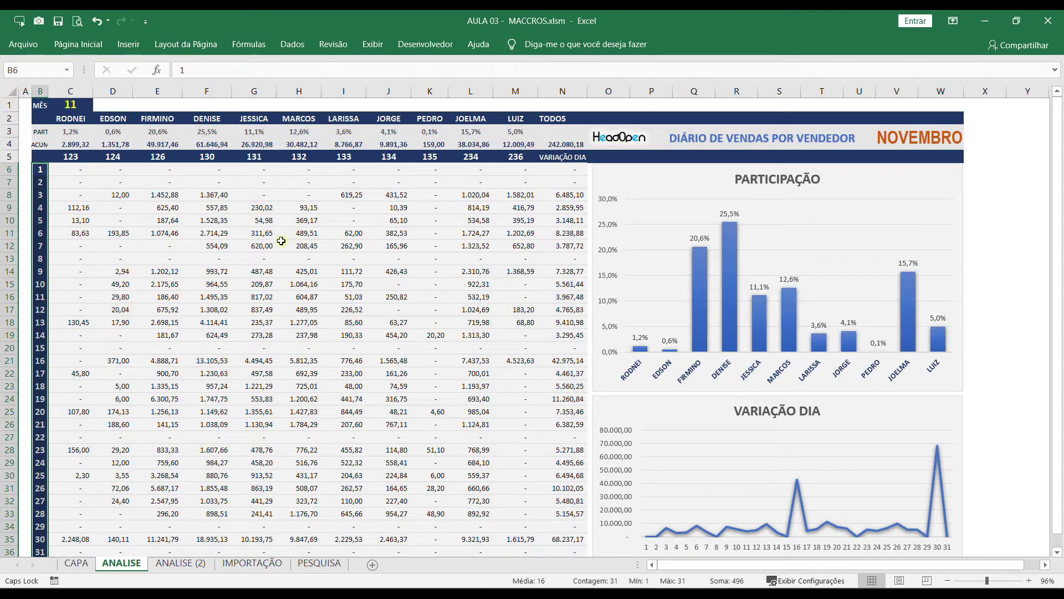
click(264, 248)
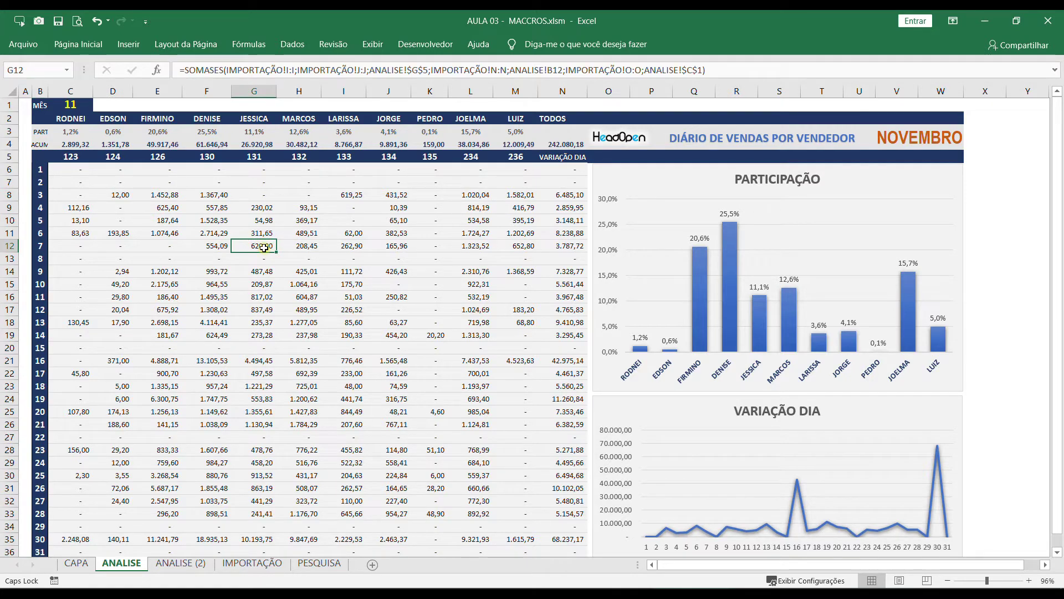
drag(257, 156, 255, 246)
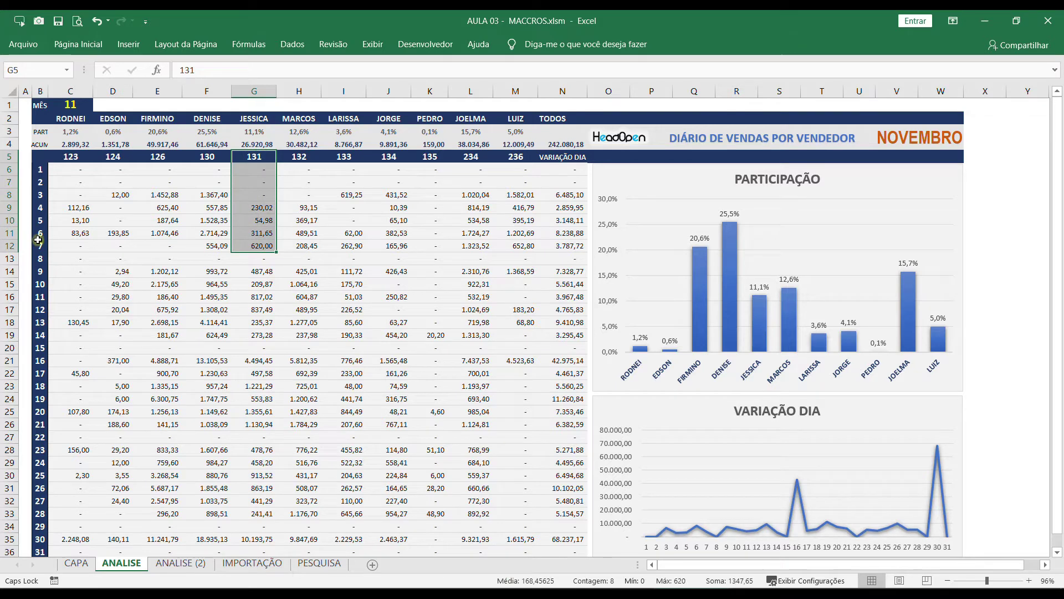
drag(40, 244, 210, 246)
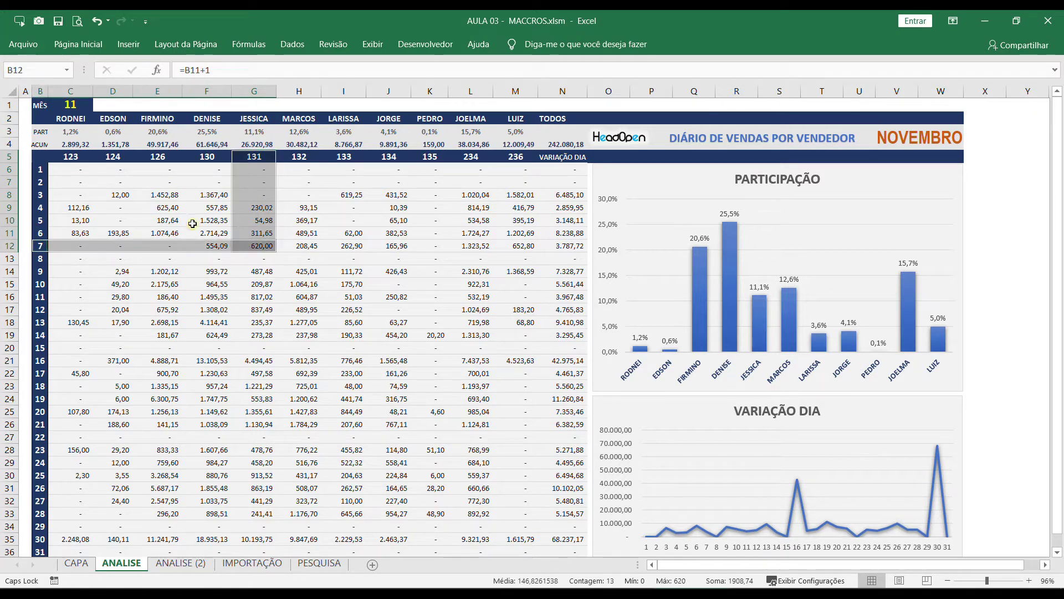
ctrl+click(75, 104)
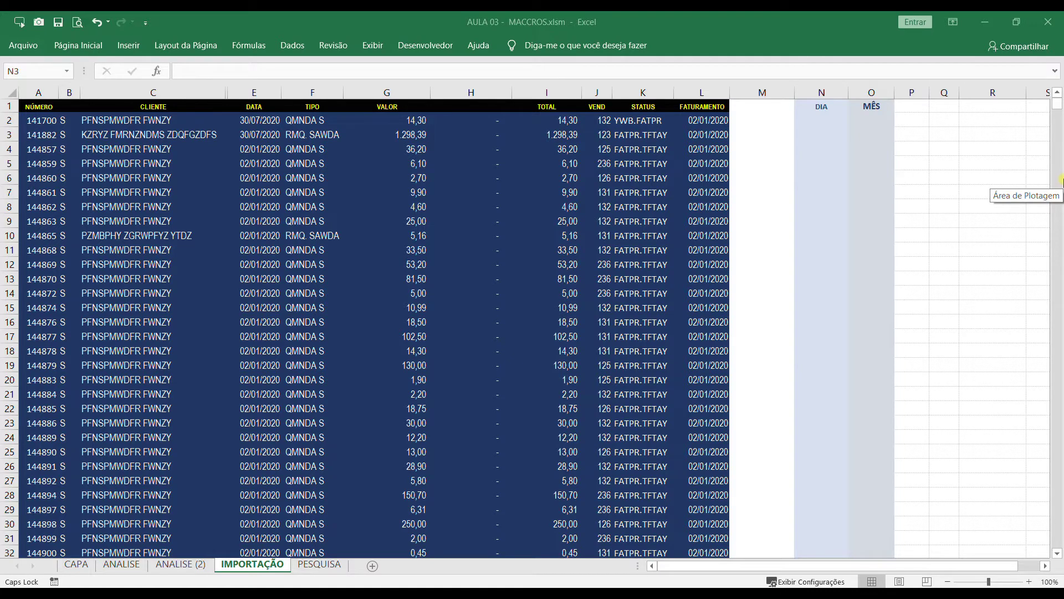
- Examine the IMPORTAÇÃO sheet's columns, from NÚMERO, CLIENTE, DATA and TIPO through VALOR, TOTAL, VEND and FATURAMENTO
scroll(244, 244, down, 8)
scroll(256, 256, up, 8)
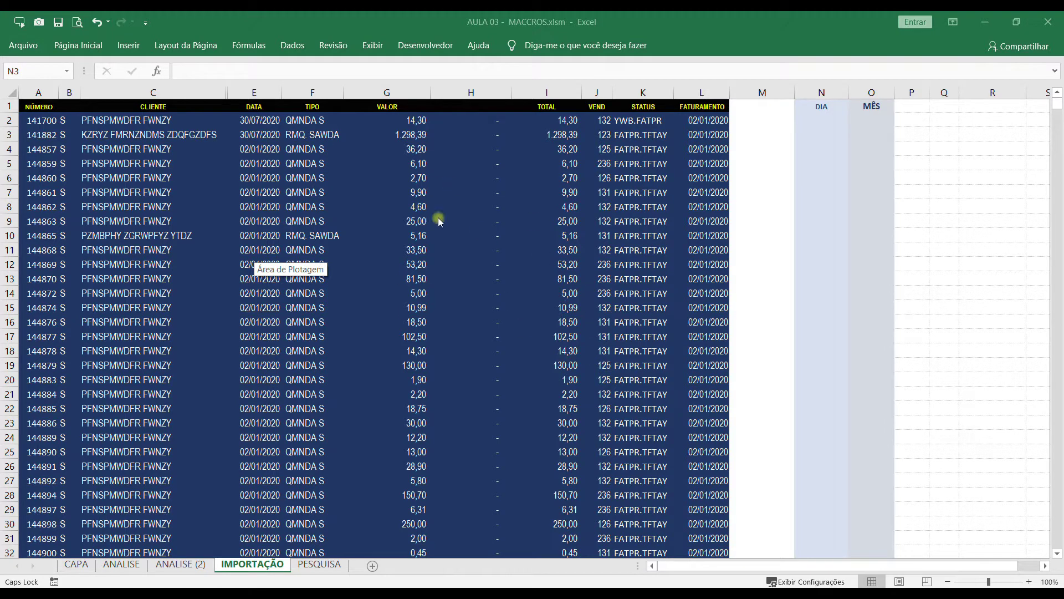
click(683, 299)
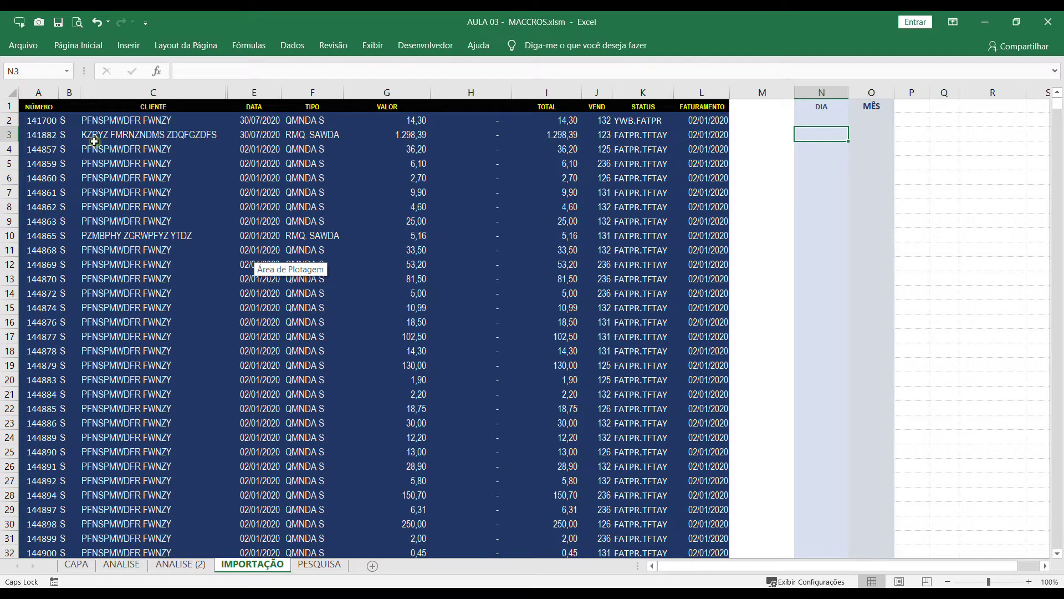
click(473, 151)
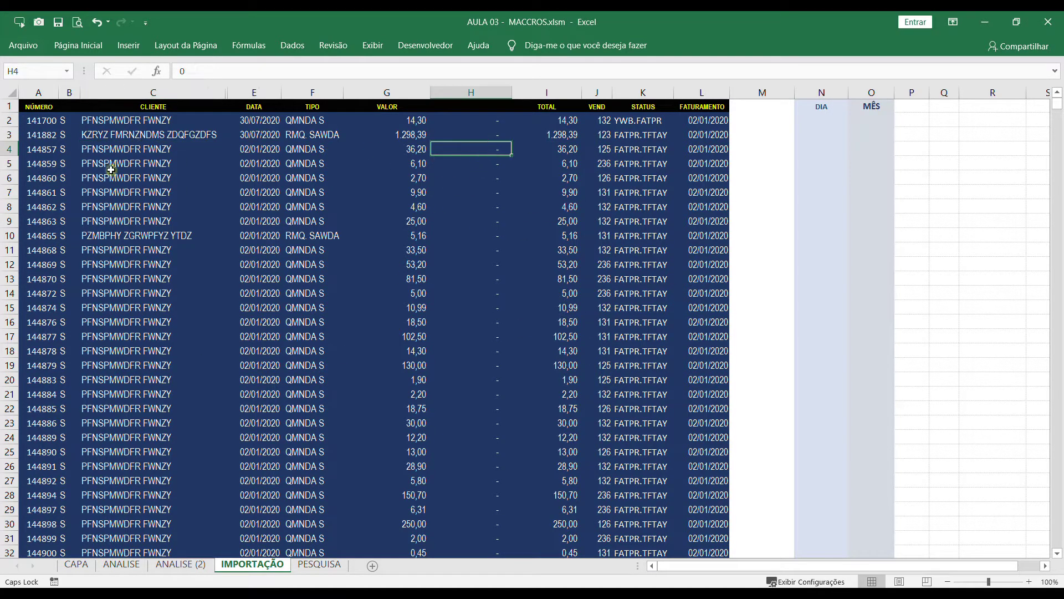
click(47, 107)
click(136, 108)
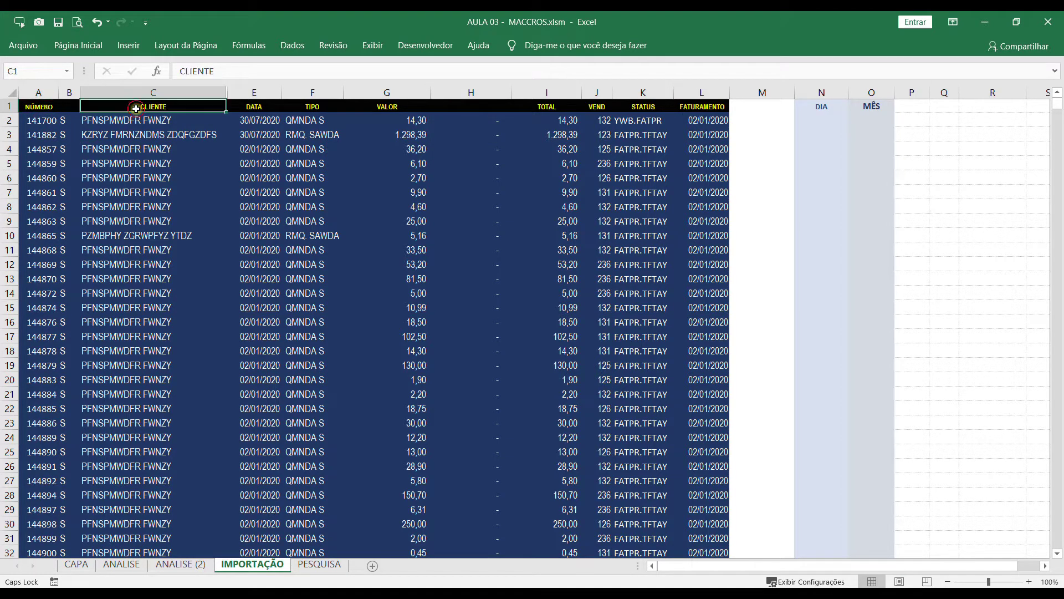
click(248, 107)
click(297, 108)
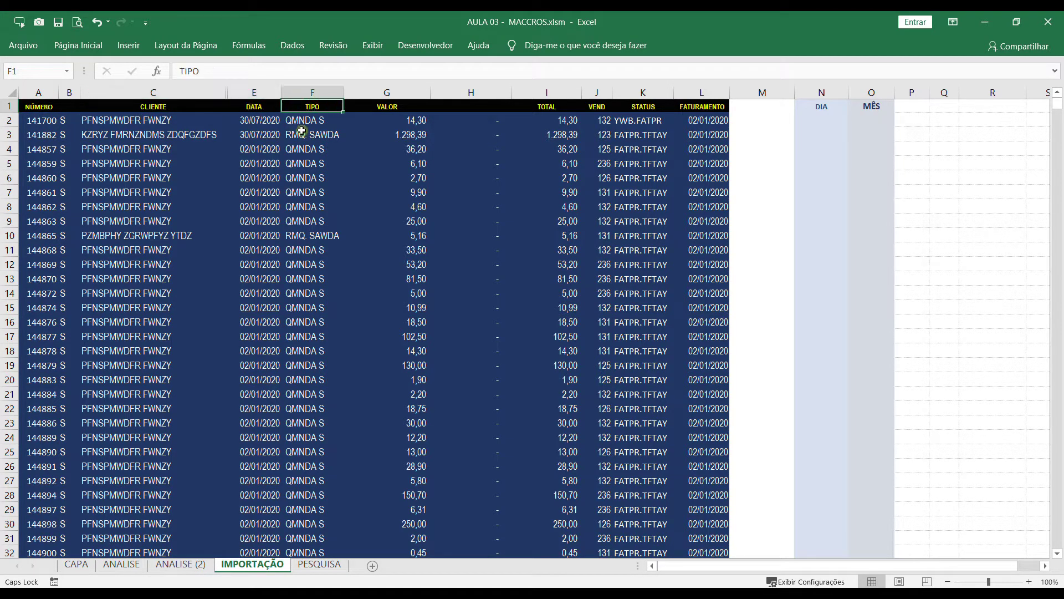
click(382, 108)
click(564, 120)
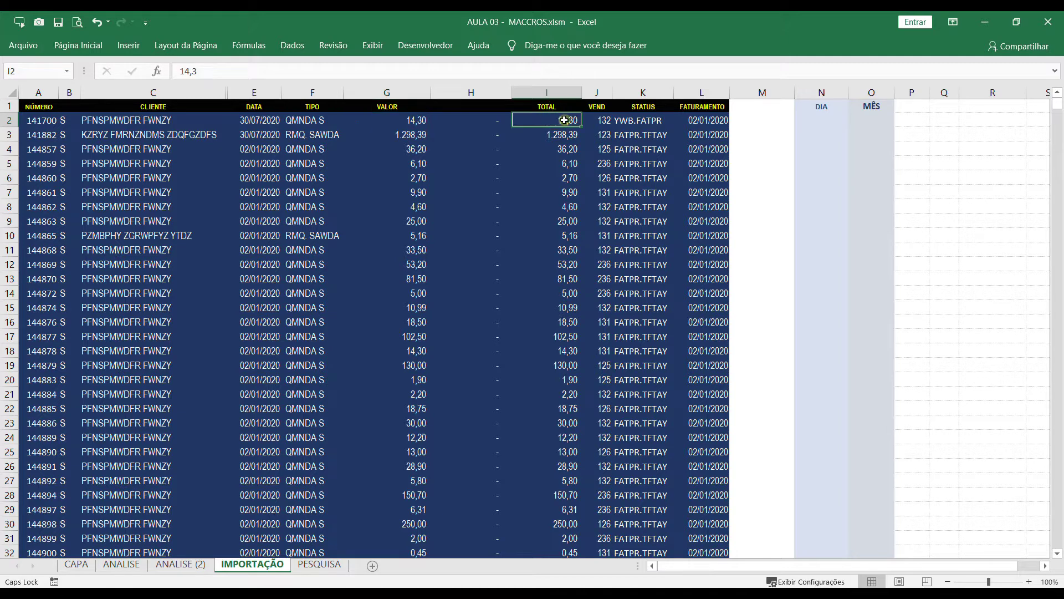
click(602, 108)
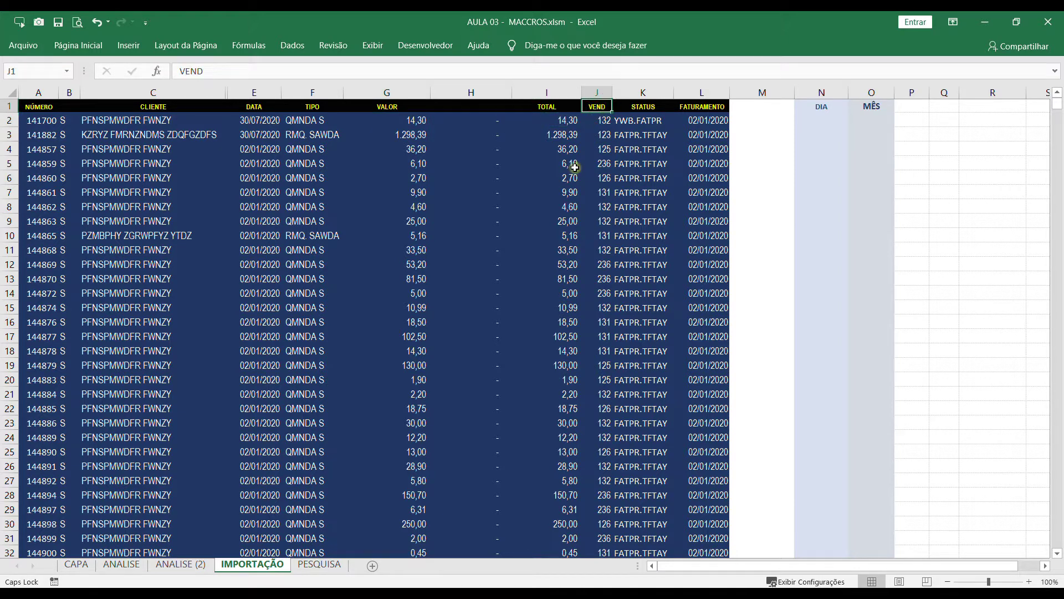
click(689, 109)
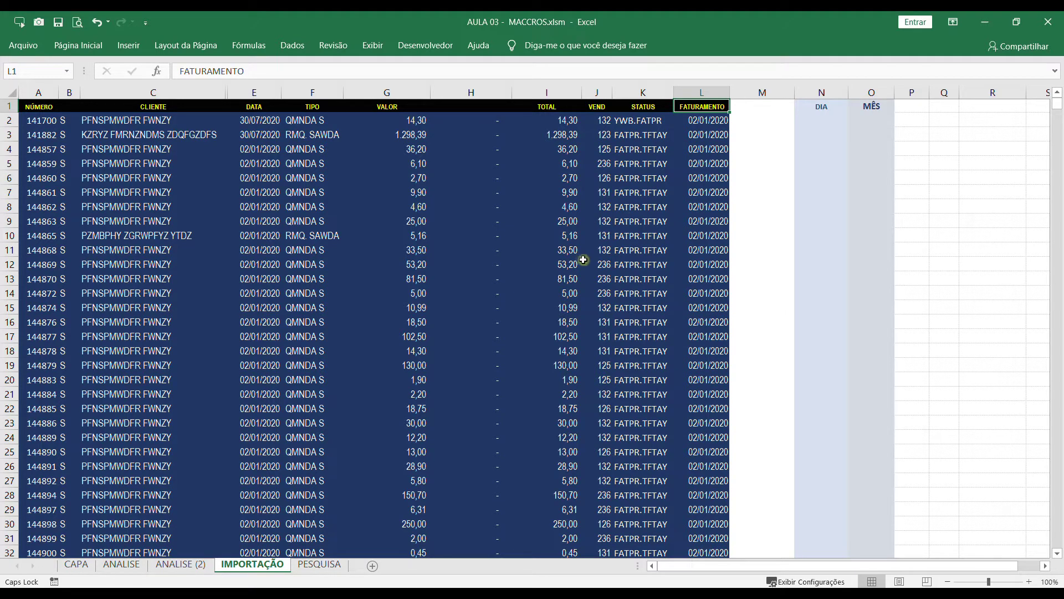
- Inspect the FATURAMENTO dates on the IMPORTAÇÃO sheet alongside the imported records and the empty DIA and MÊS columns
drag(712, 134, 711, 214)
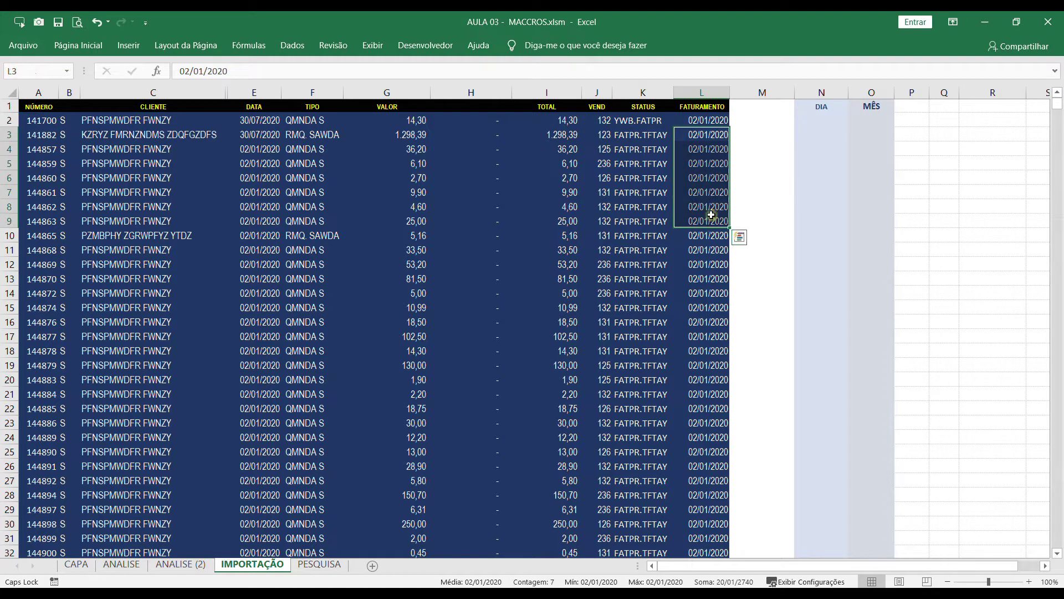
click(702, 139)
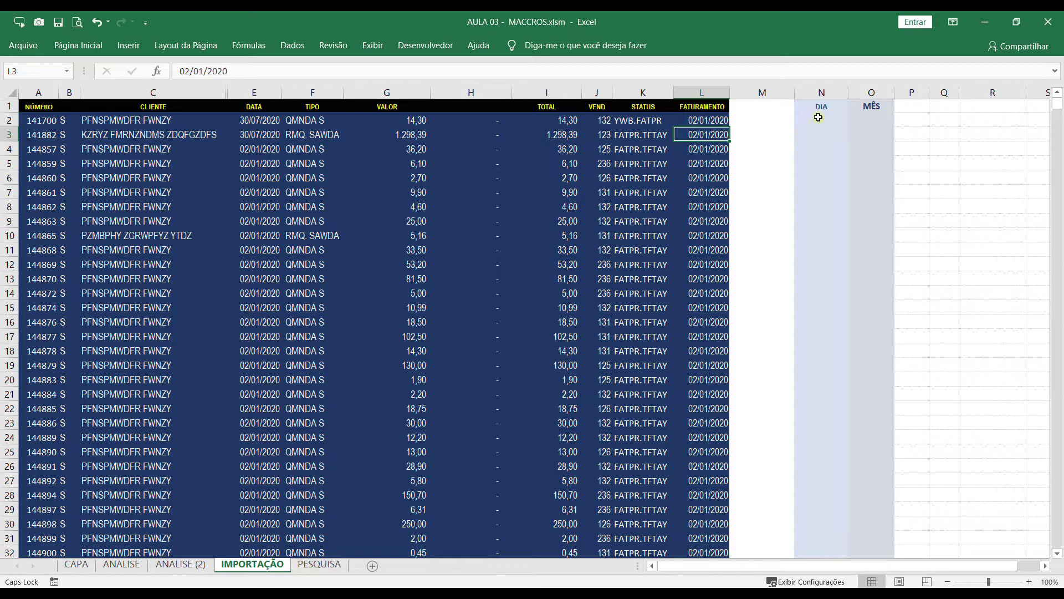
click(821, 92)
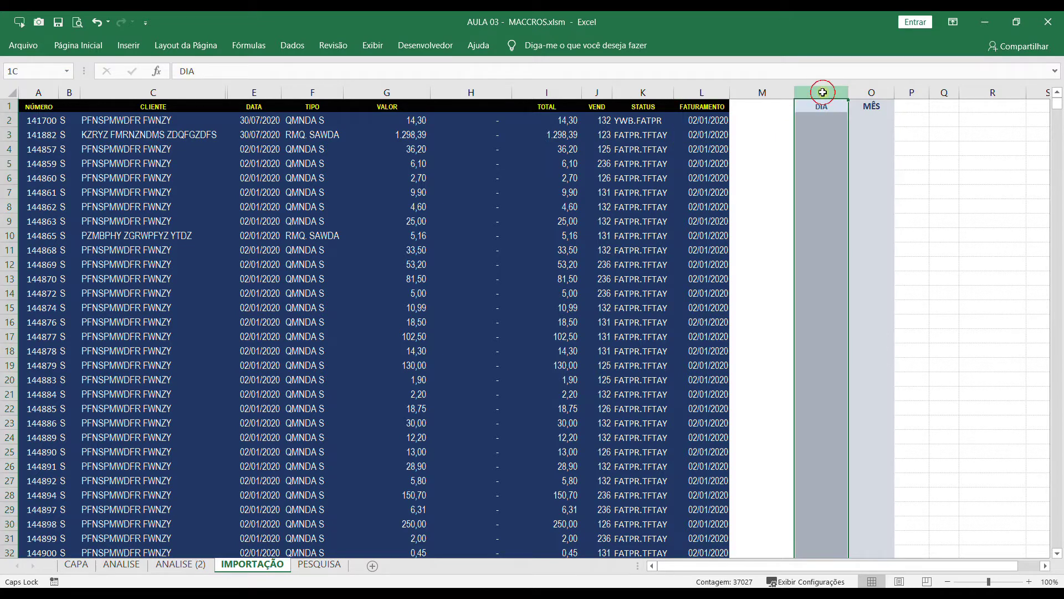
click(864, 92)
click(817, 136)
drag(706, 126, 98, 410)
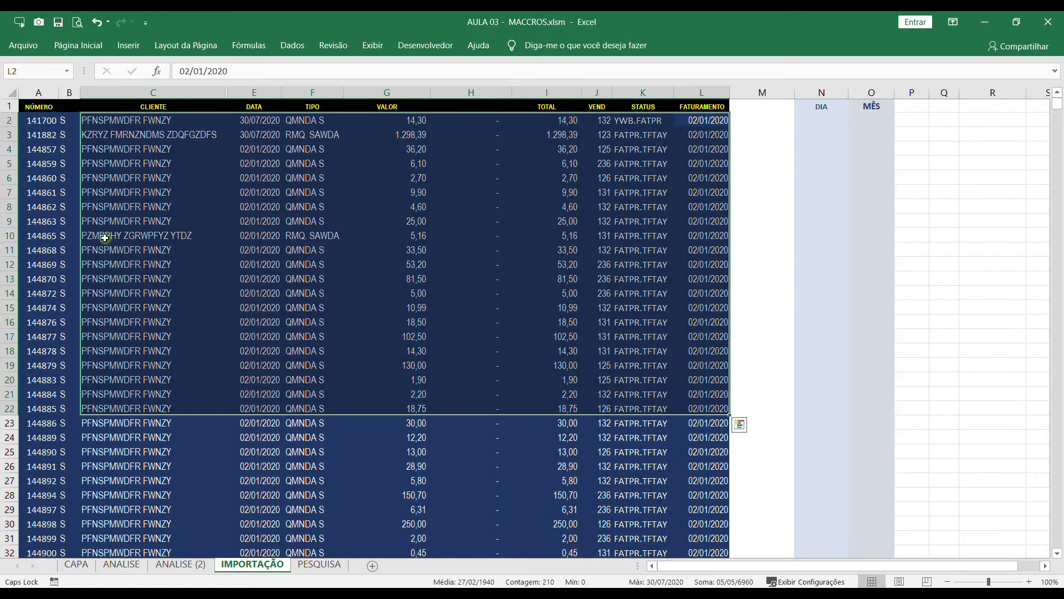
click(429, 200)
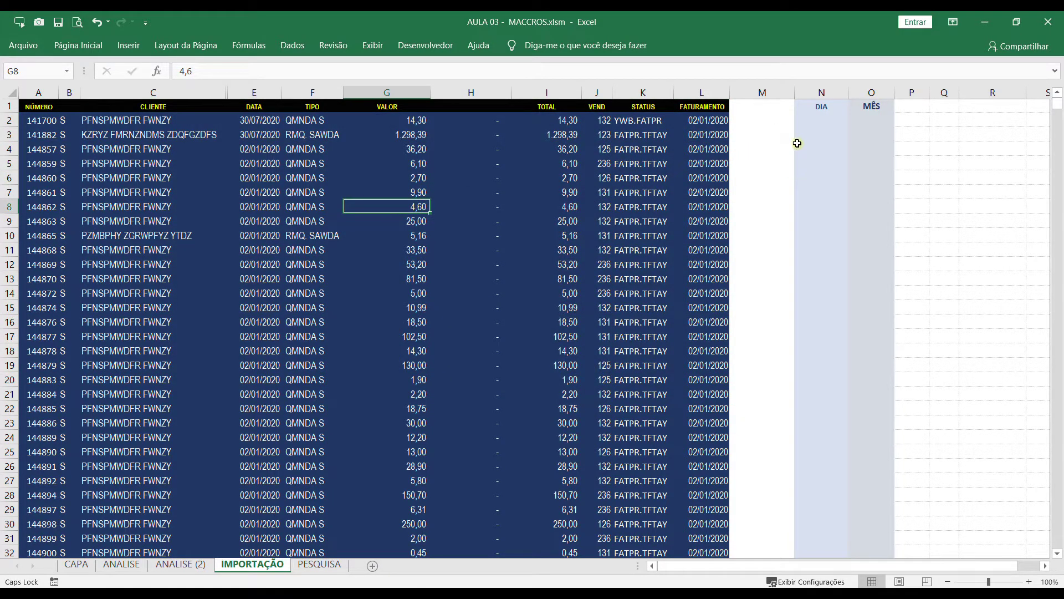
- Enter =DIA(L2) in cell N2 to extract the day from the first FATURAMENTO date, and compare it with its source
click(815, 121)
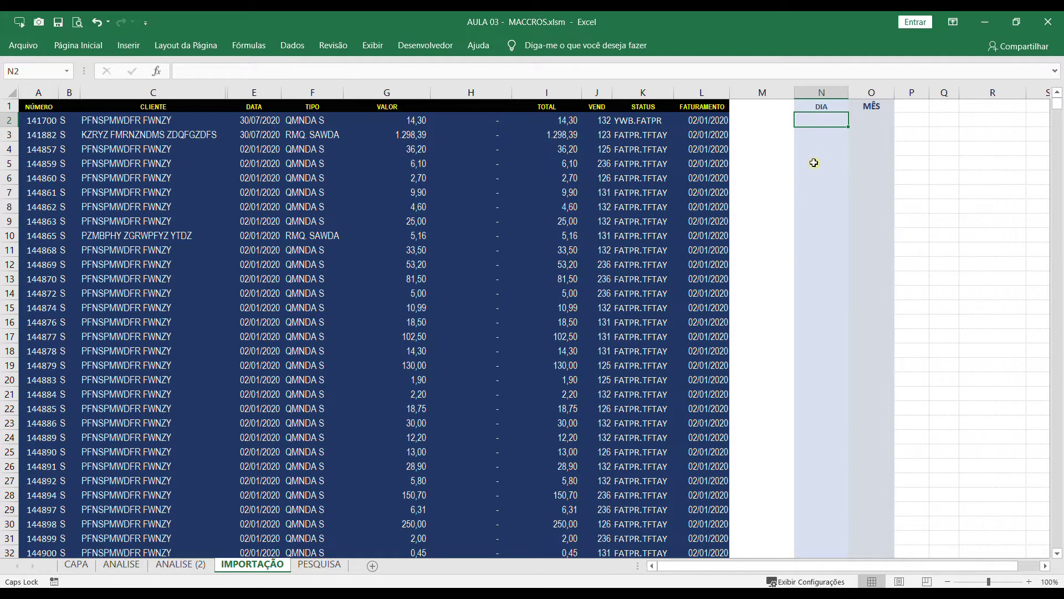
text(=DI)
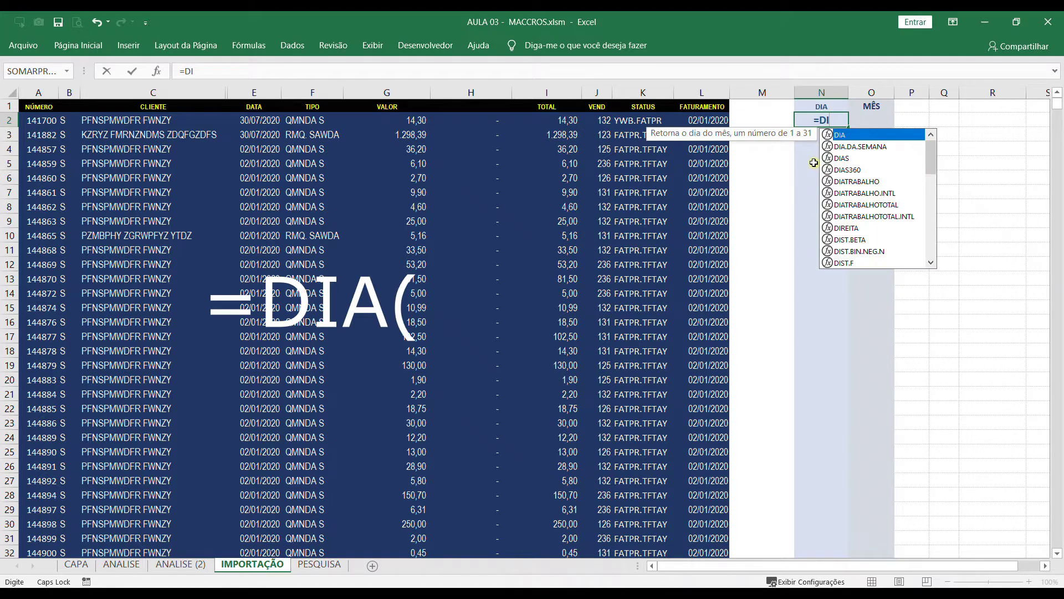
text(A()
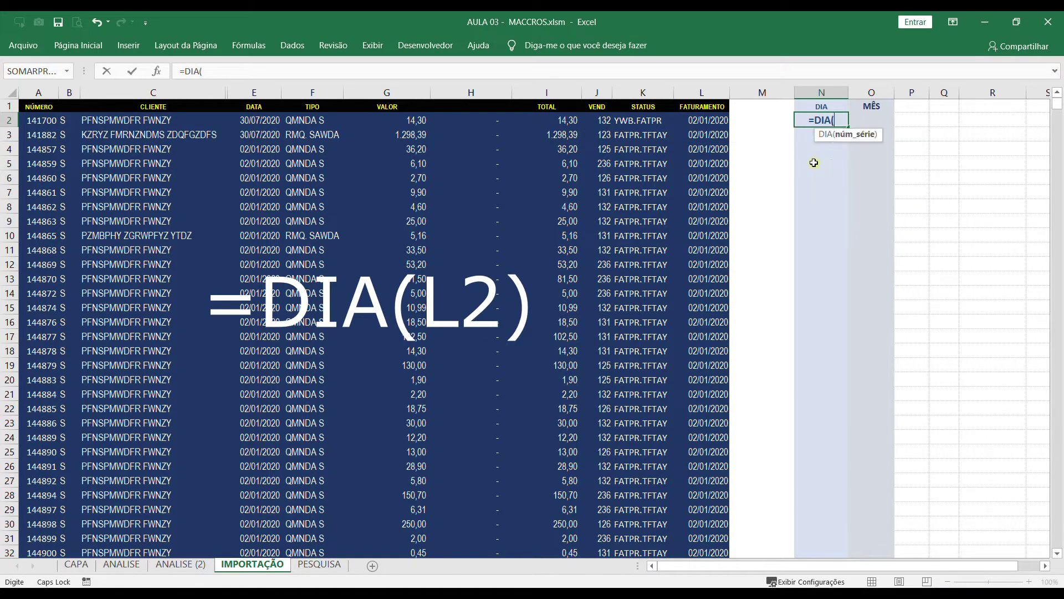
click(715, 120)
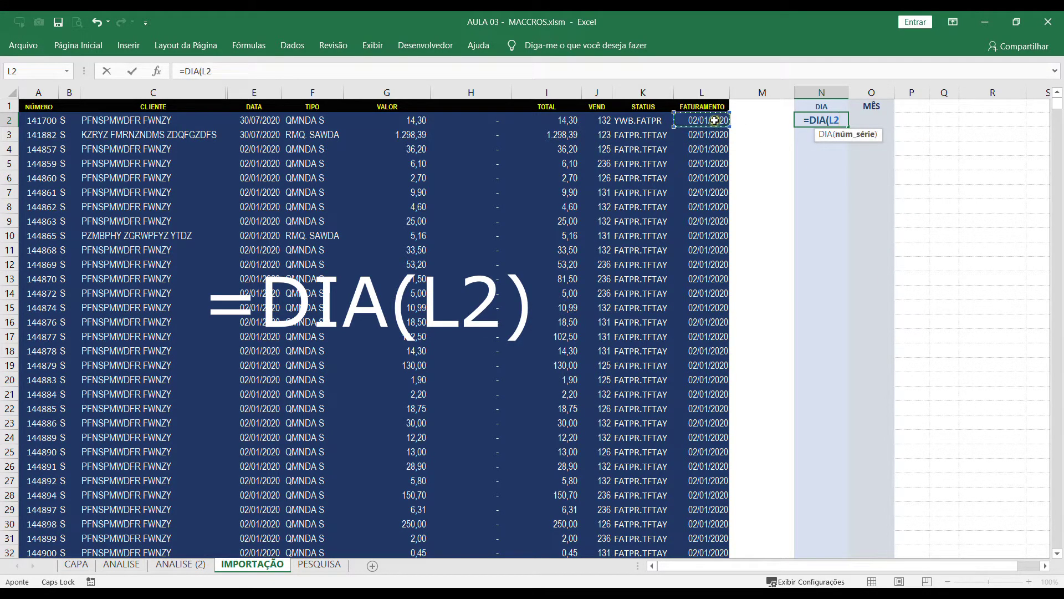
key(Return)
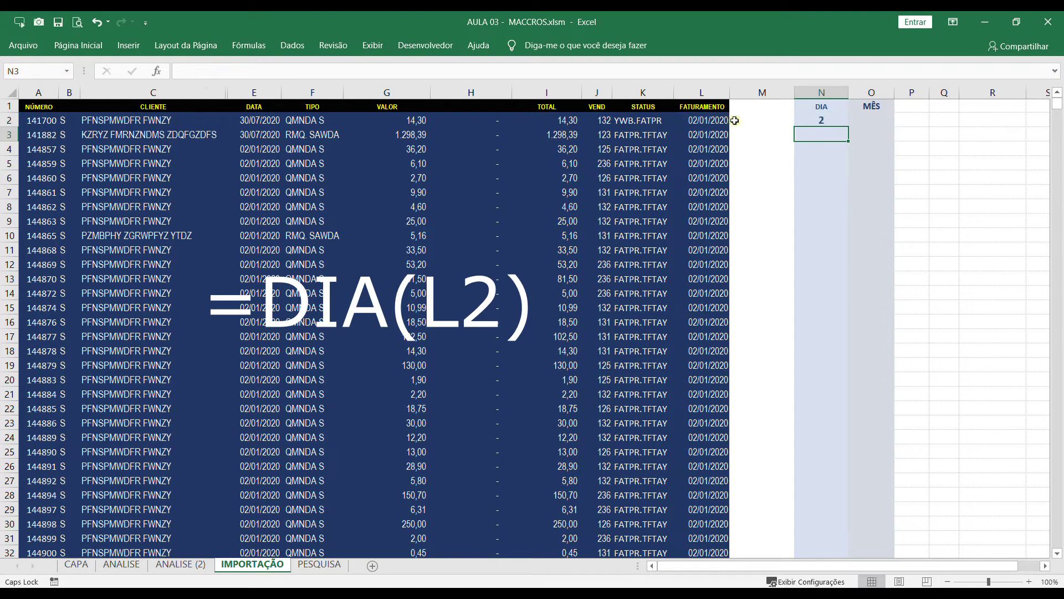
click(818, 121)
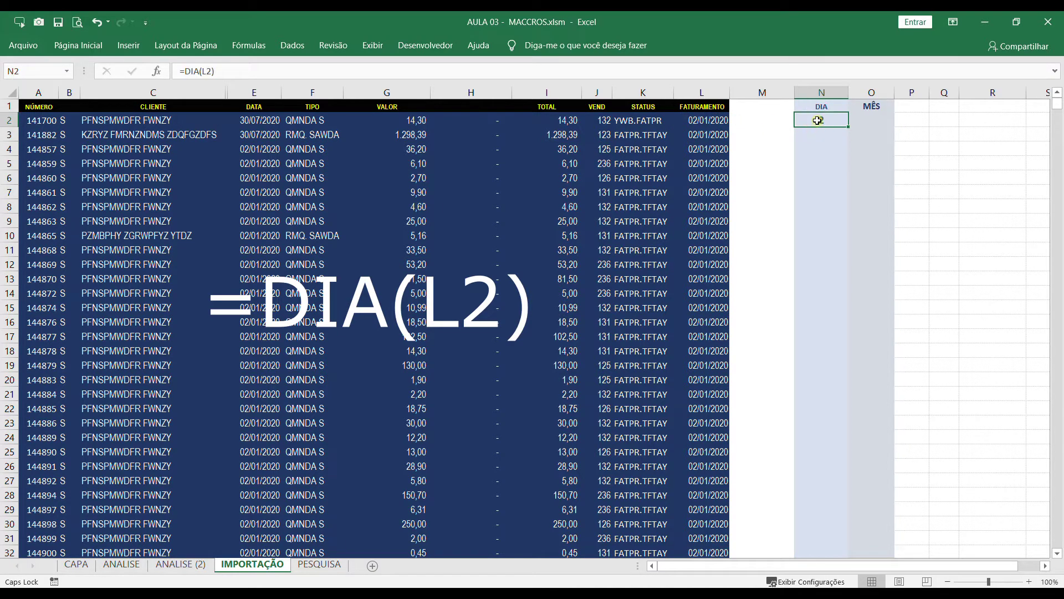
click(710, 121)
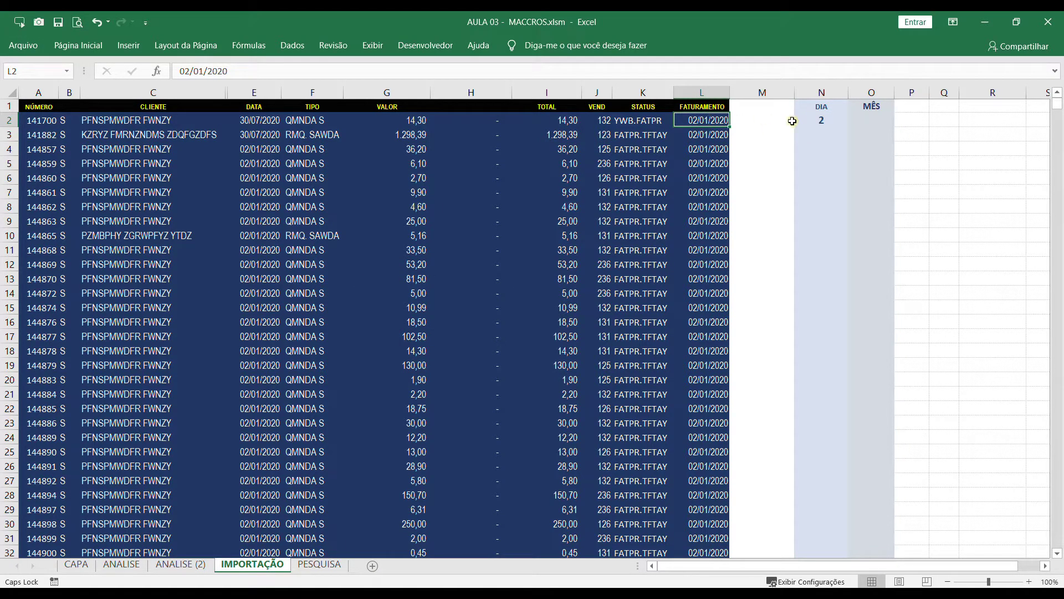
- Enter =MÊS(L2) in cell O2 to extract the month from the FATURAMENTO date, and check both formulas against L2
click(870, 120)
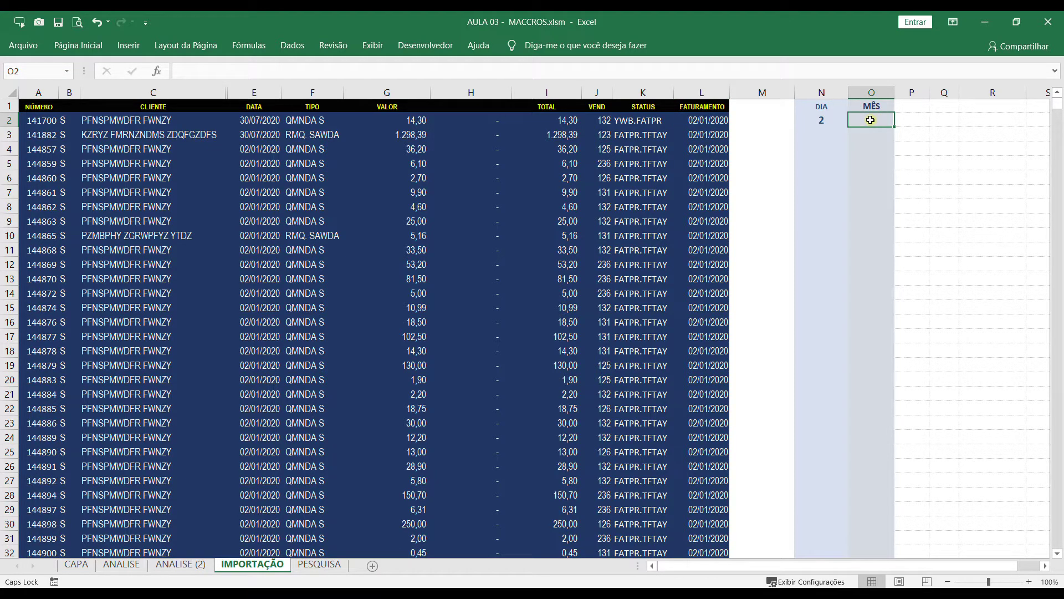
text(=ME)
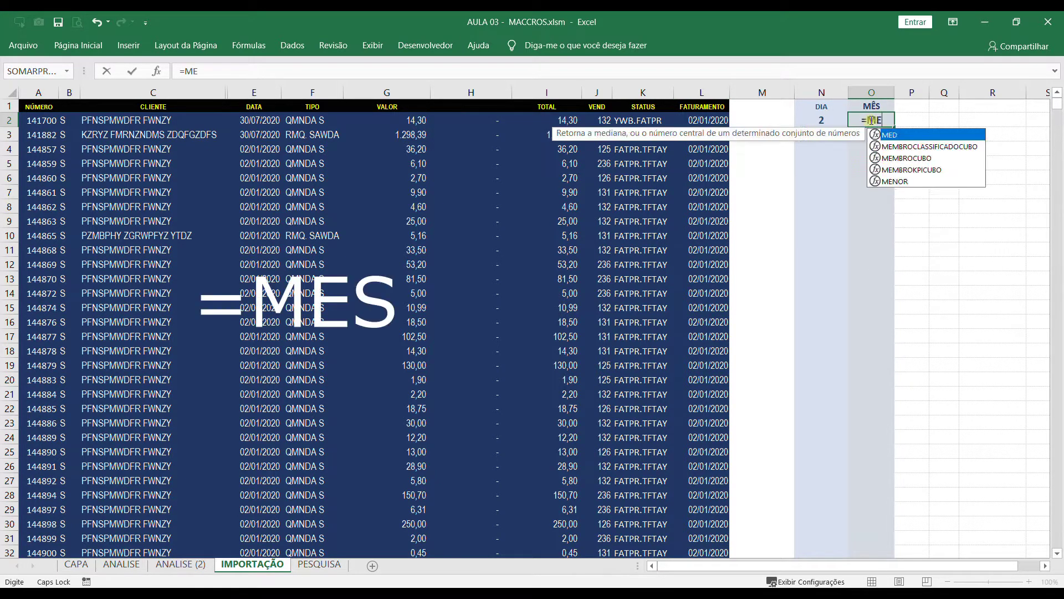
text(S()
click(708, 123)
key(Return)
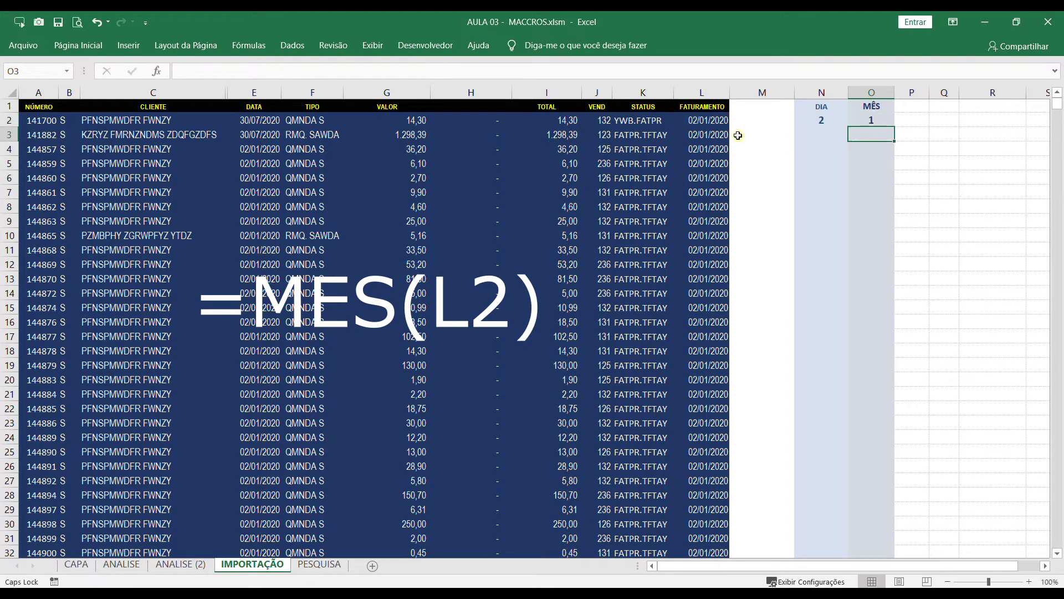
click(817, 120)
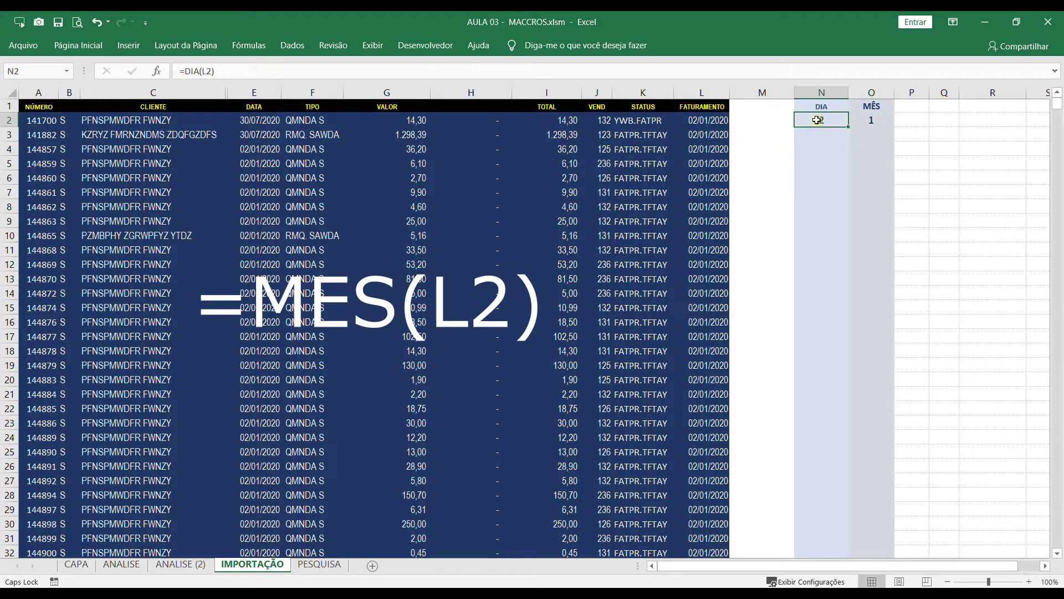
click(709, 121)
click(879, 122)
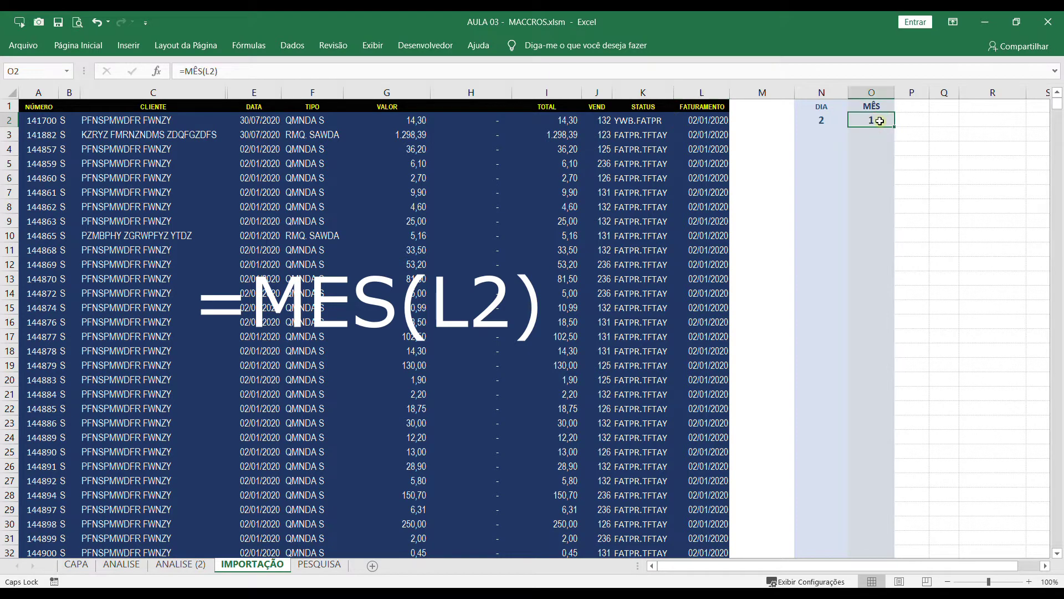
click(716, 120)
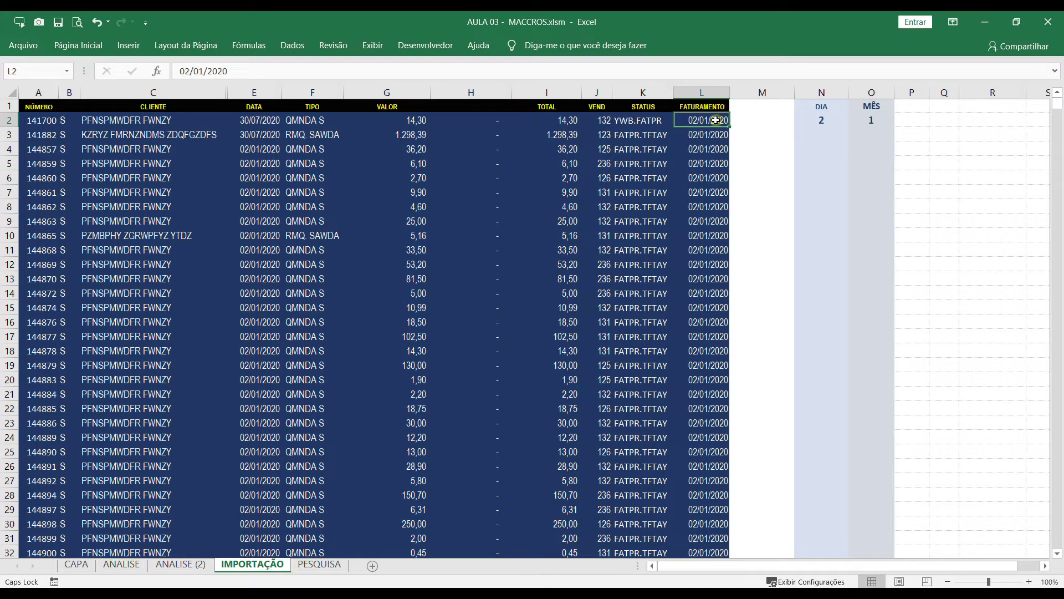
- Copy the DIA and MÊS formulas in N2:O2 down through all imported records and return to the top of the sheet
drag(808, 119, 849, 498)
double_click(896, 126)
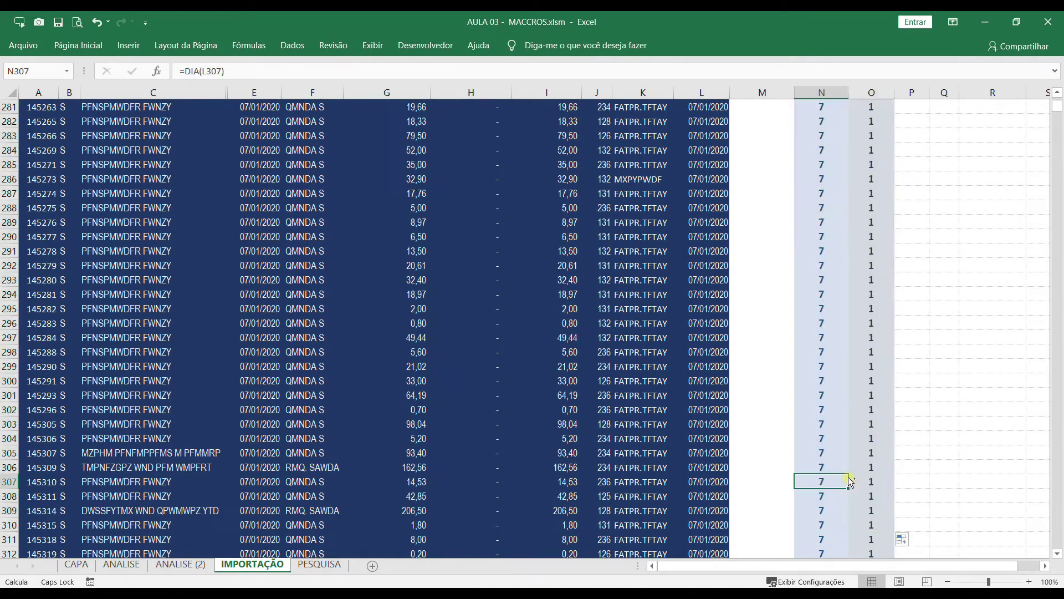
key(ctrl+Home)
click(755, 235)
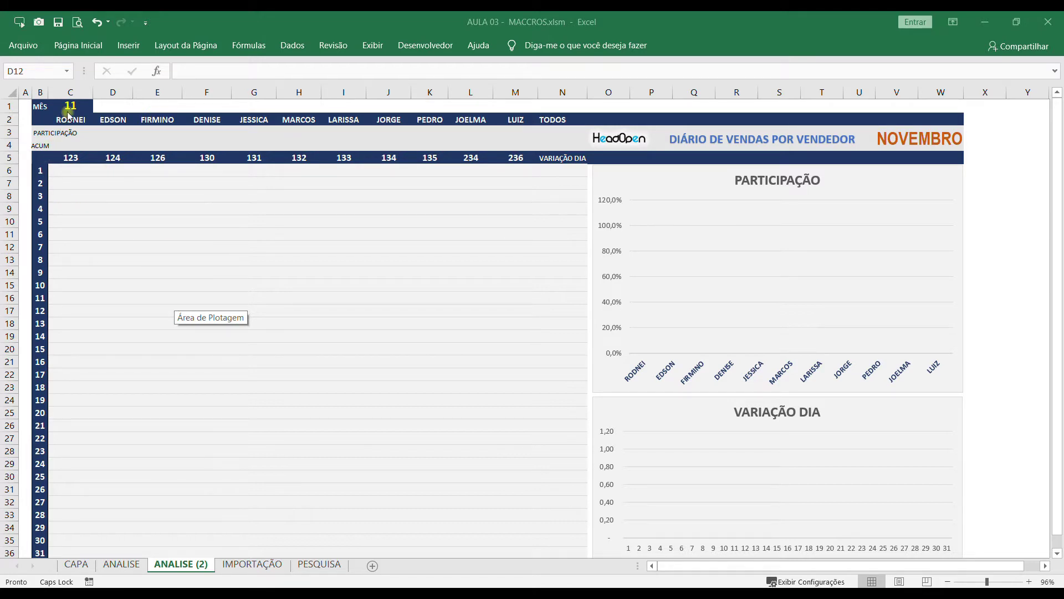
- Begin a SOMASES formula in cell C6 of the ANALISE (2) sheet, using IMPORTAÇÃO!I:I as the sum range
click(67, 171)
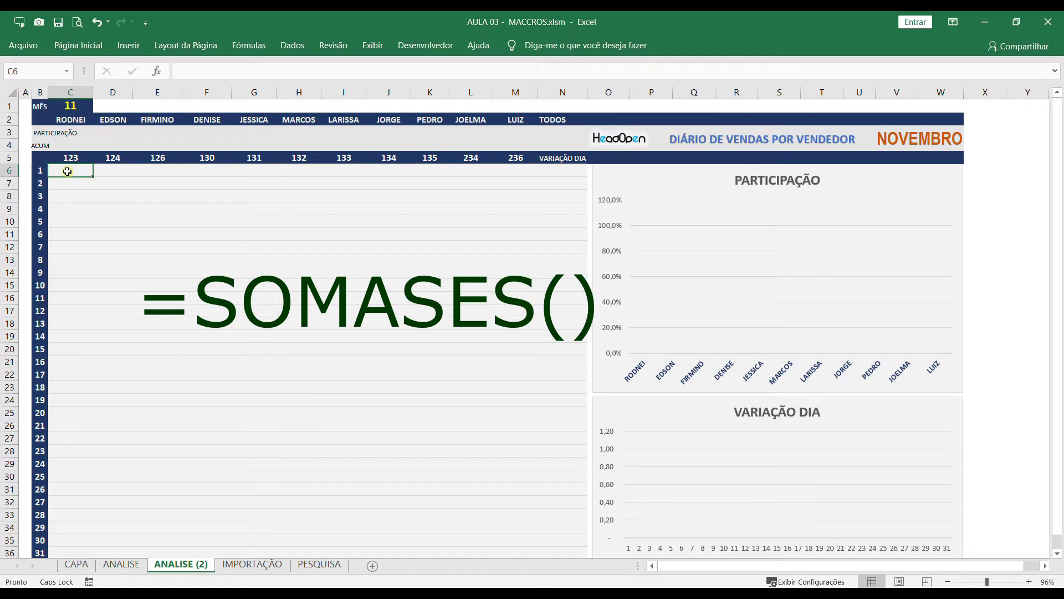
text(=SOMA)
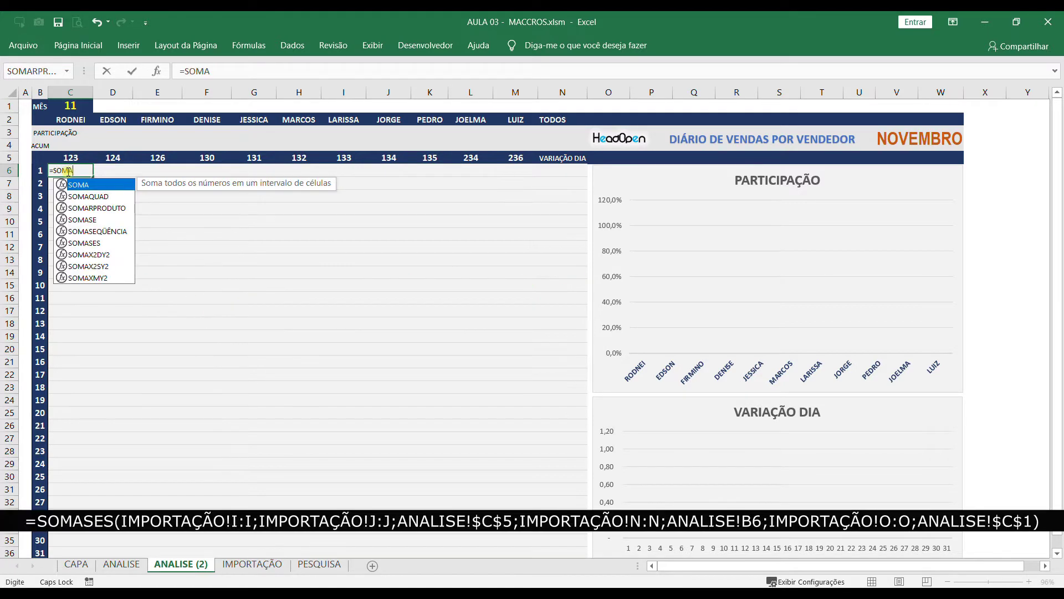
text(SES()
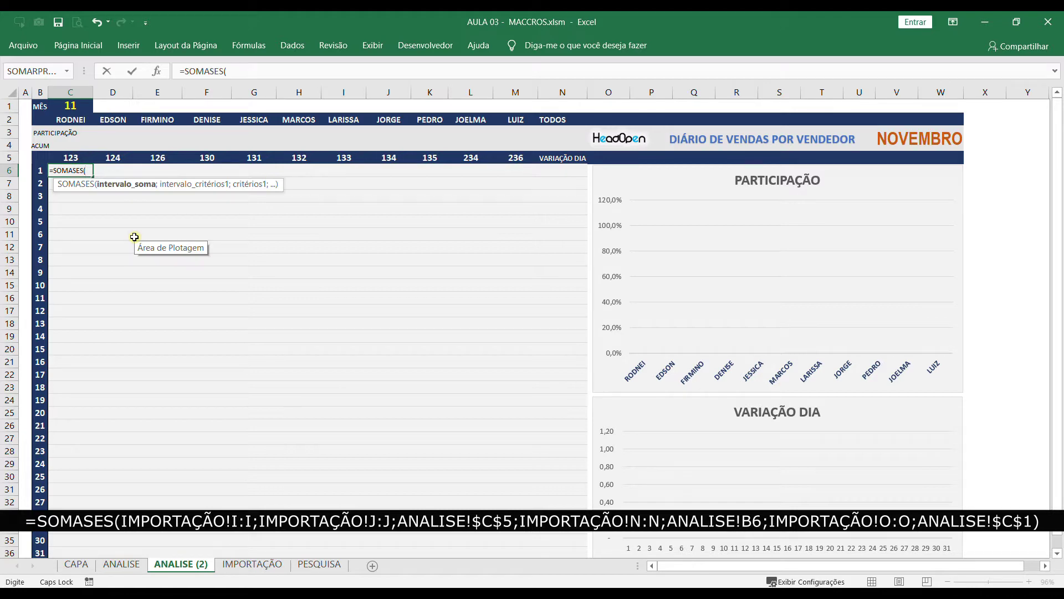
click(253, 565)
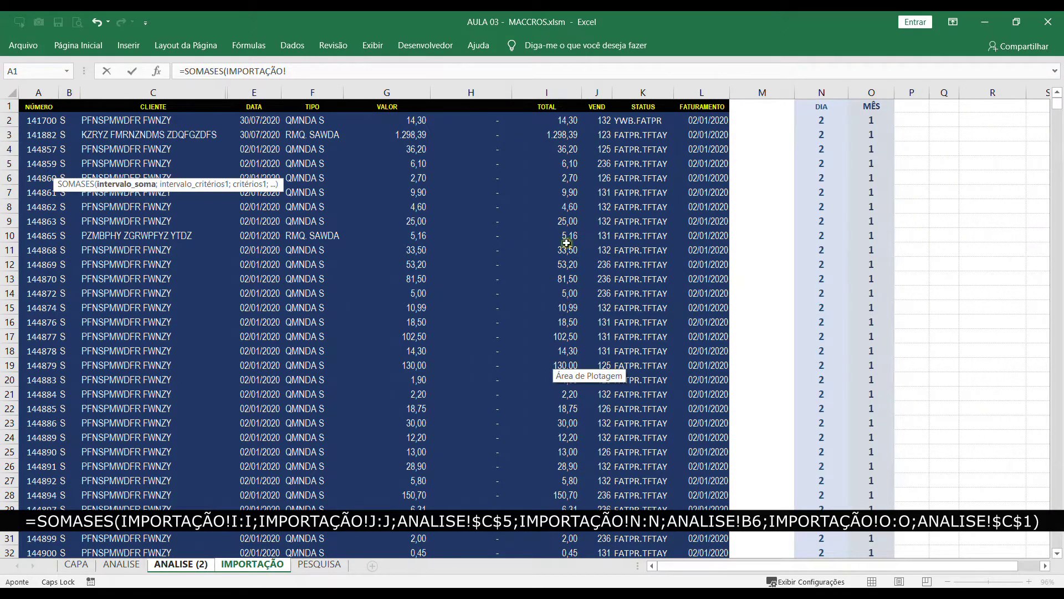
click(553, 92)
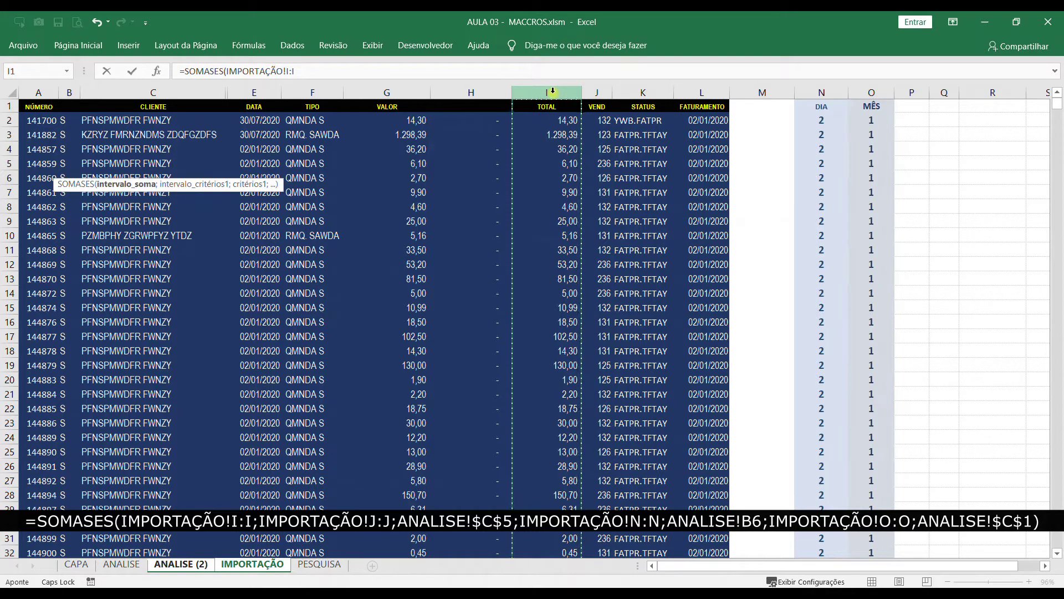
text(;)
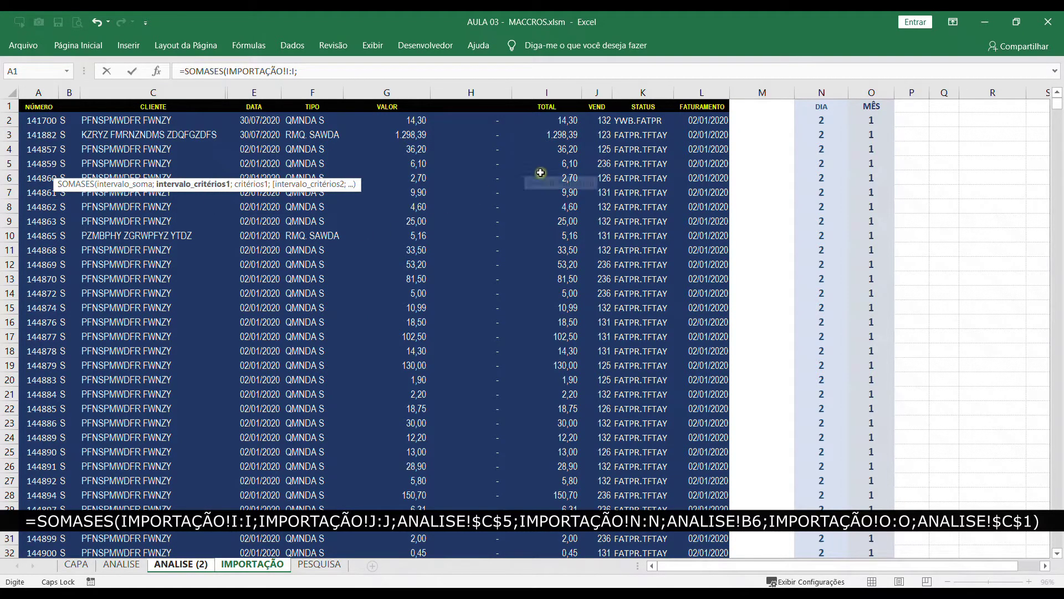
- Add the seller condition to the SOMASES formula, matching IMPORTAÇÃO!J:J against the absolute reference $C$5 on ANALISE (2)
click(602, 92)
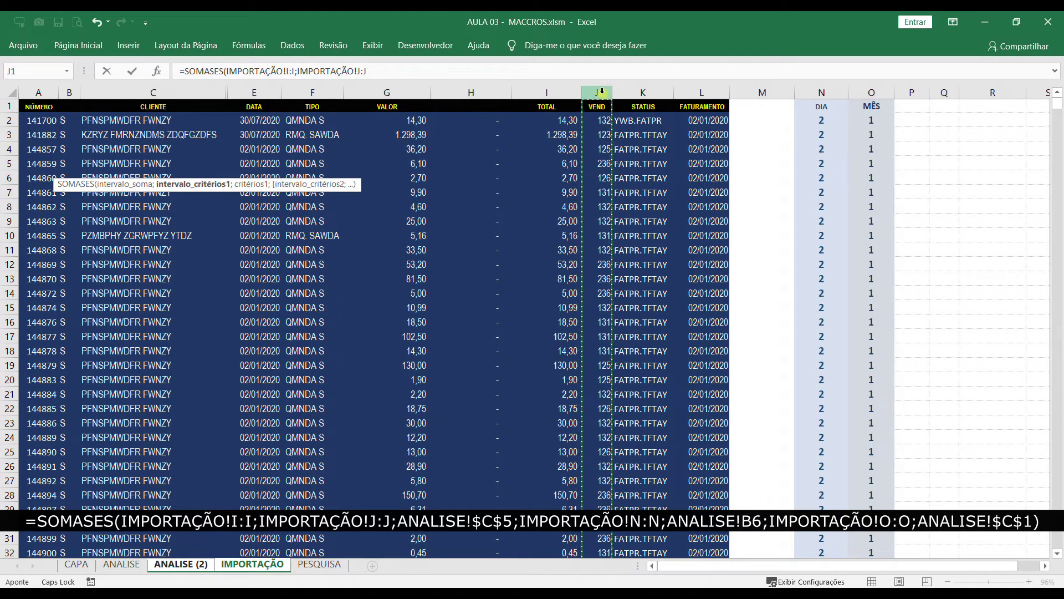
text(;)
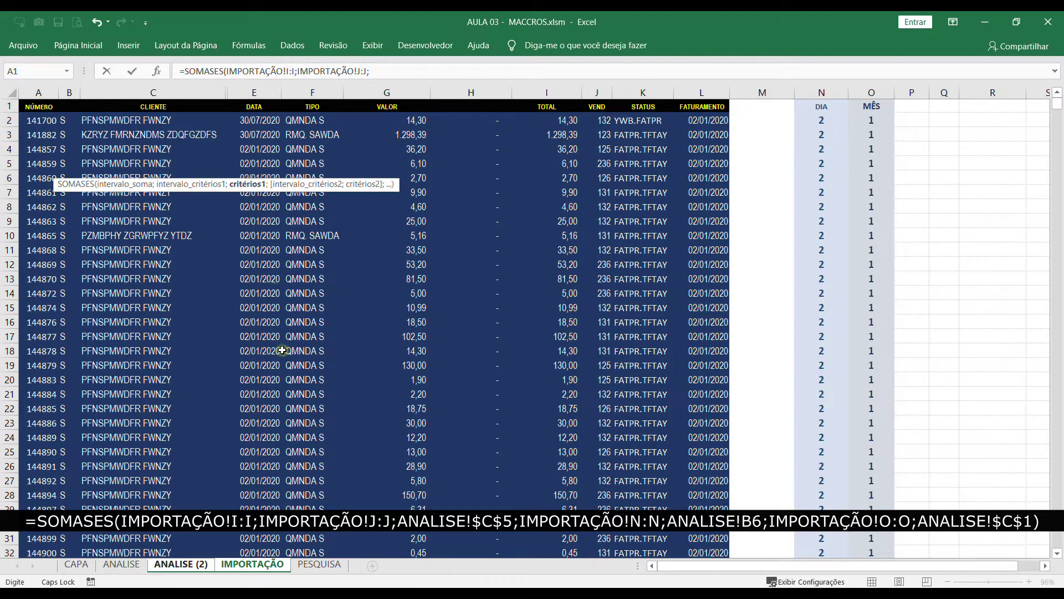
click(178, 564)
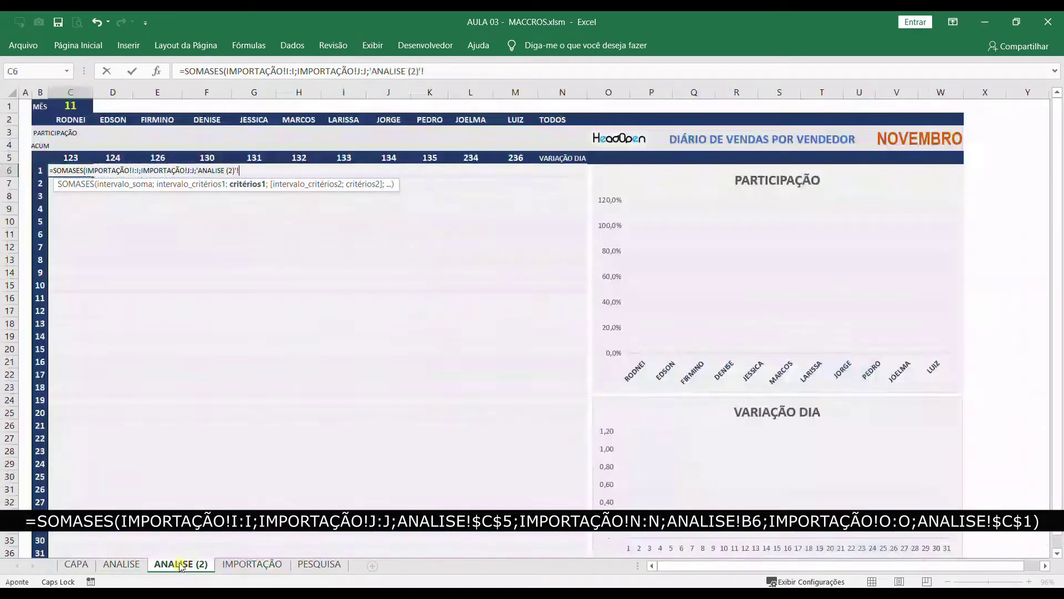
click(71, 159)
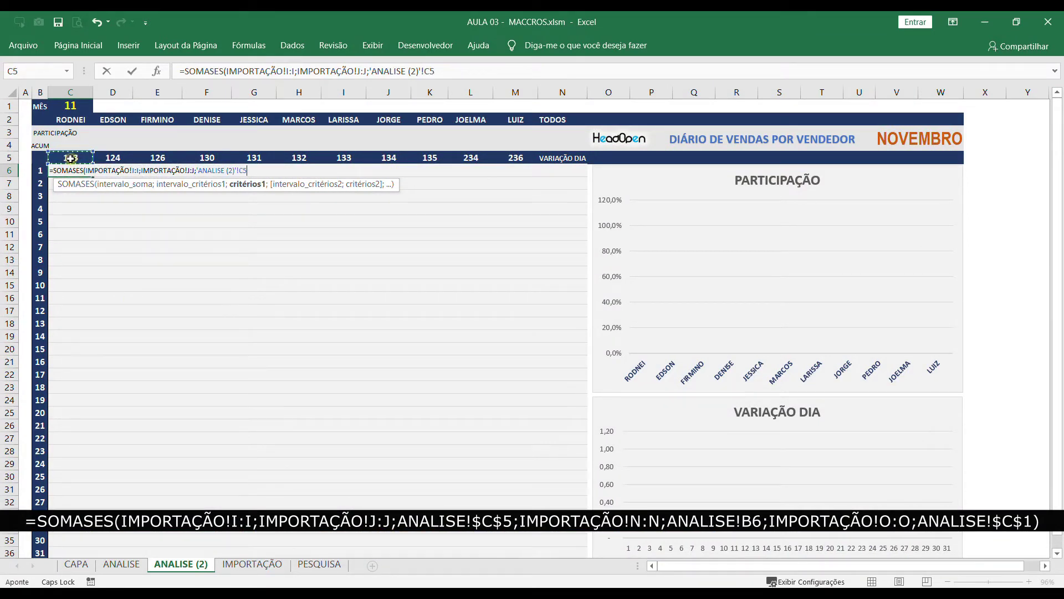
key(F4)
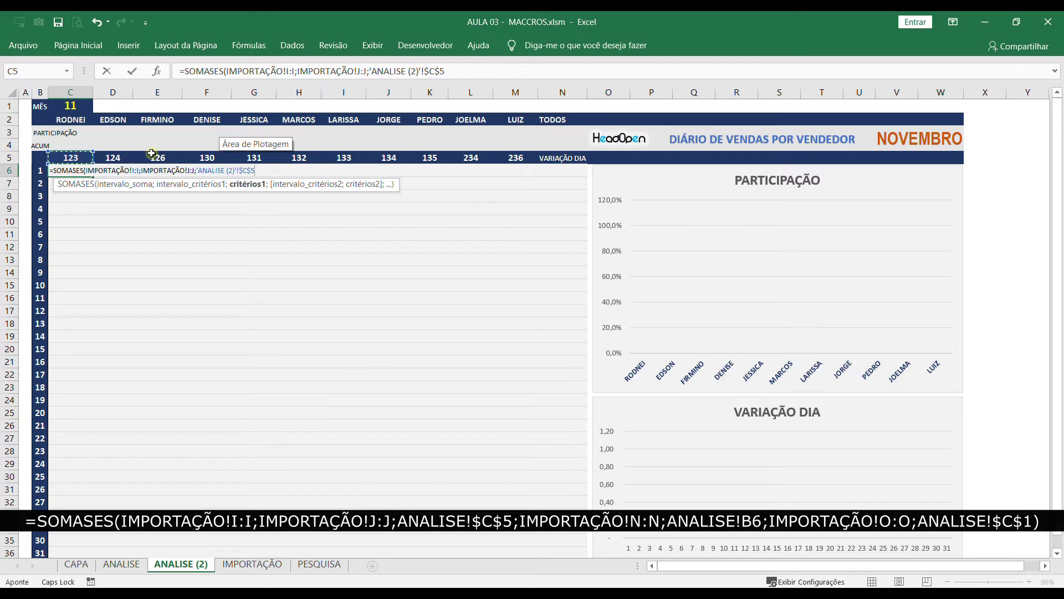
text(;)
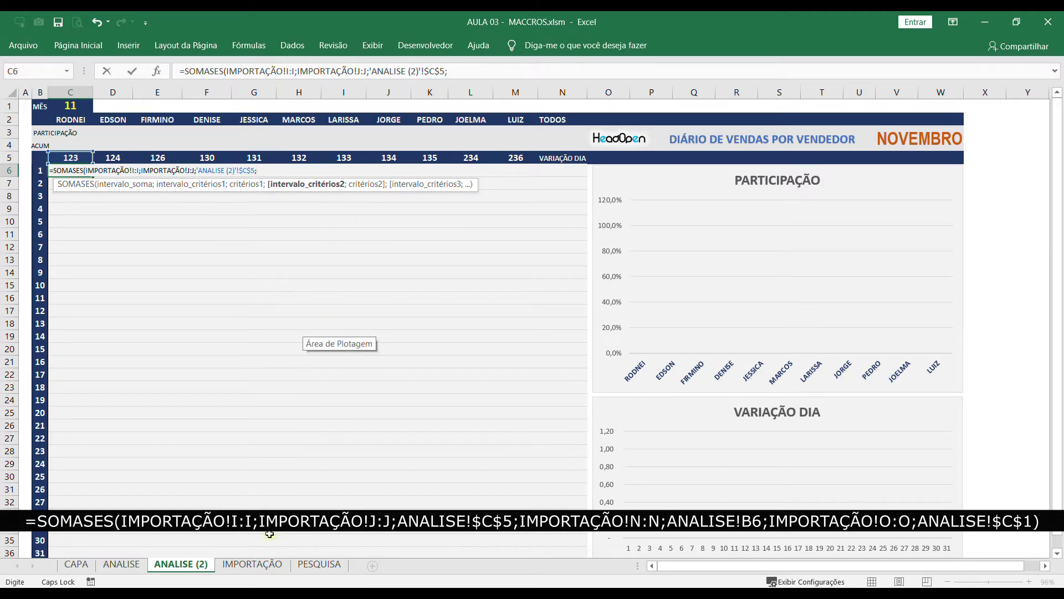
- Add the day condition to the SOMASES formula, matching IMPORTAÇÃO!N:N against cell B6 on ANALISE (2)
click(252, 564)
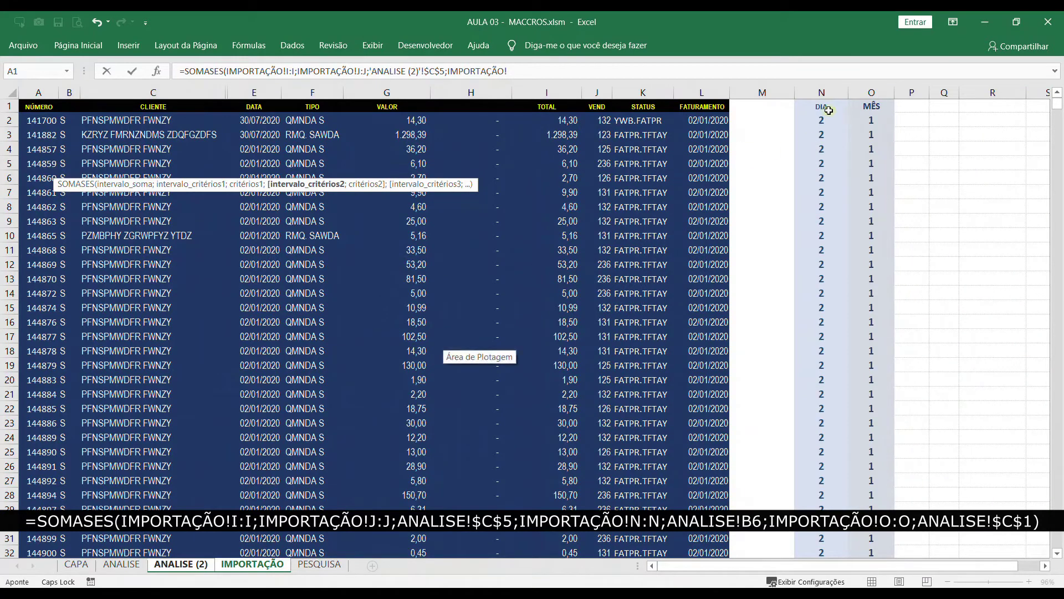
click(819, 89)
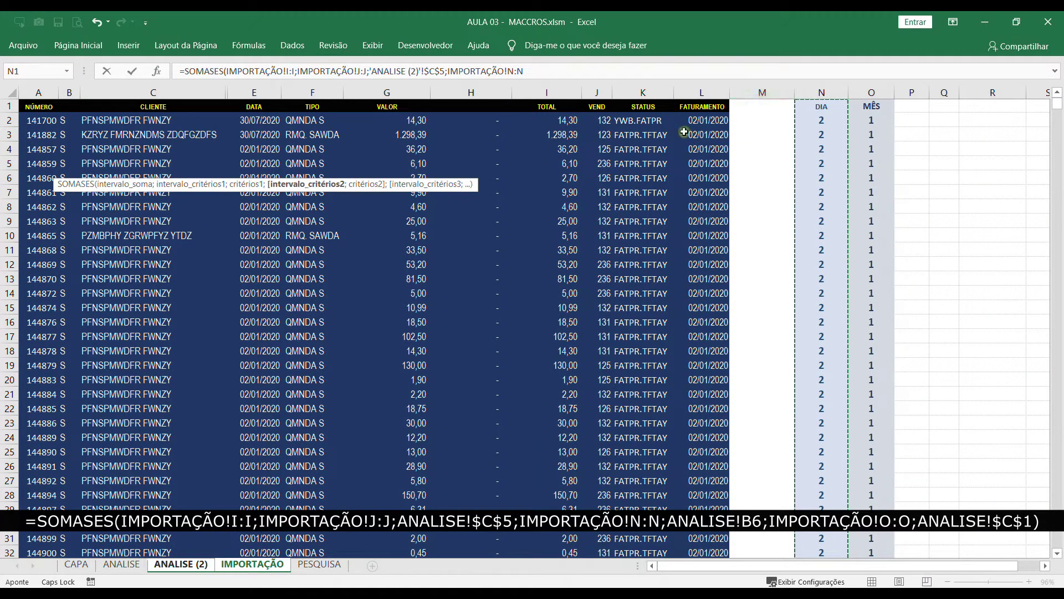
text(;)
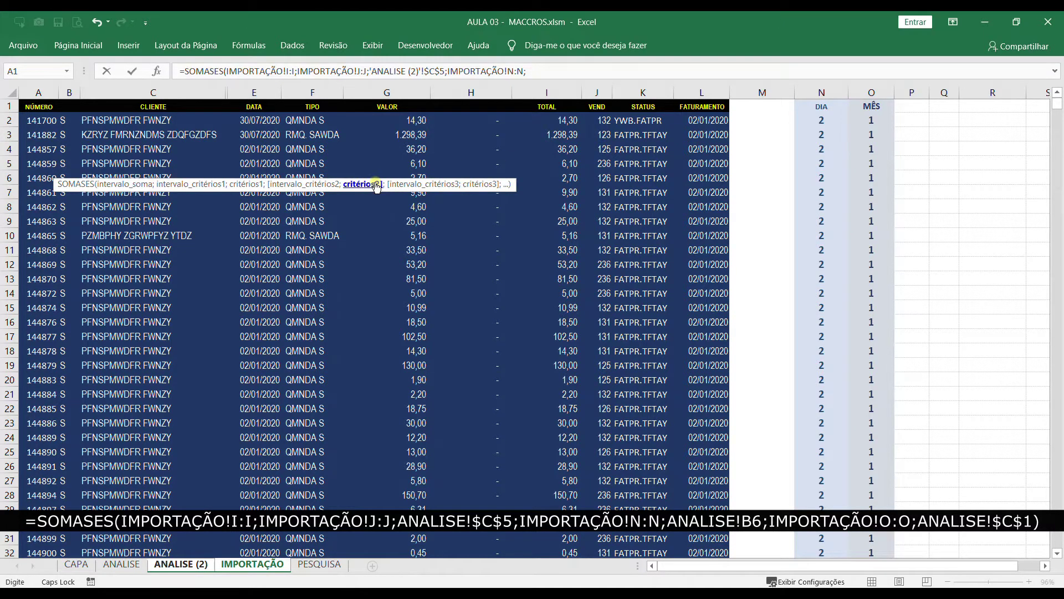
click(173, 568)
click(39, 170)
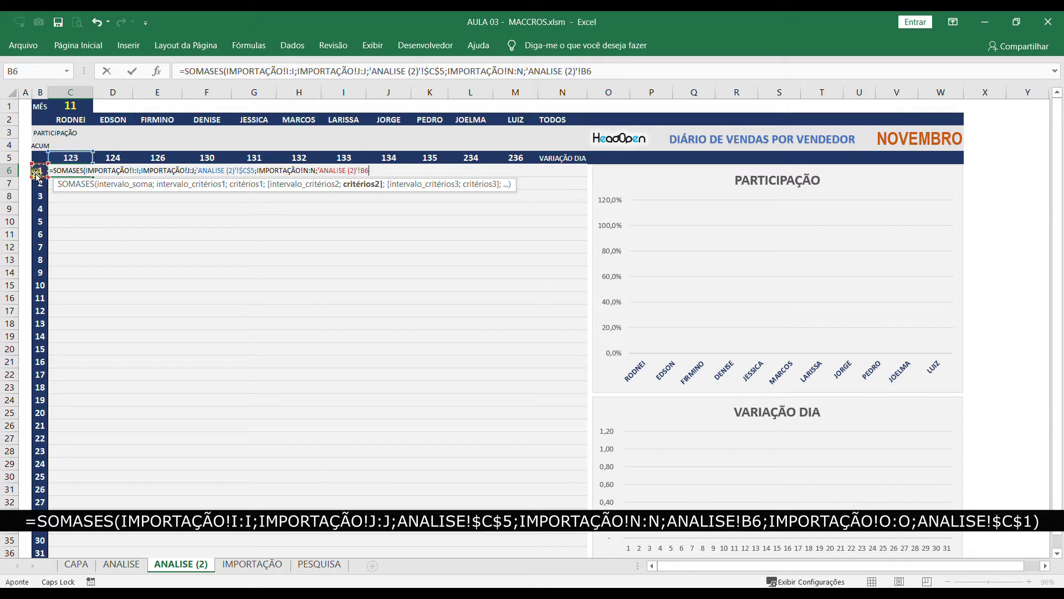
text(;)
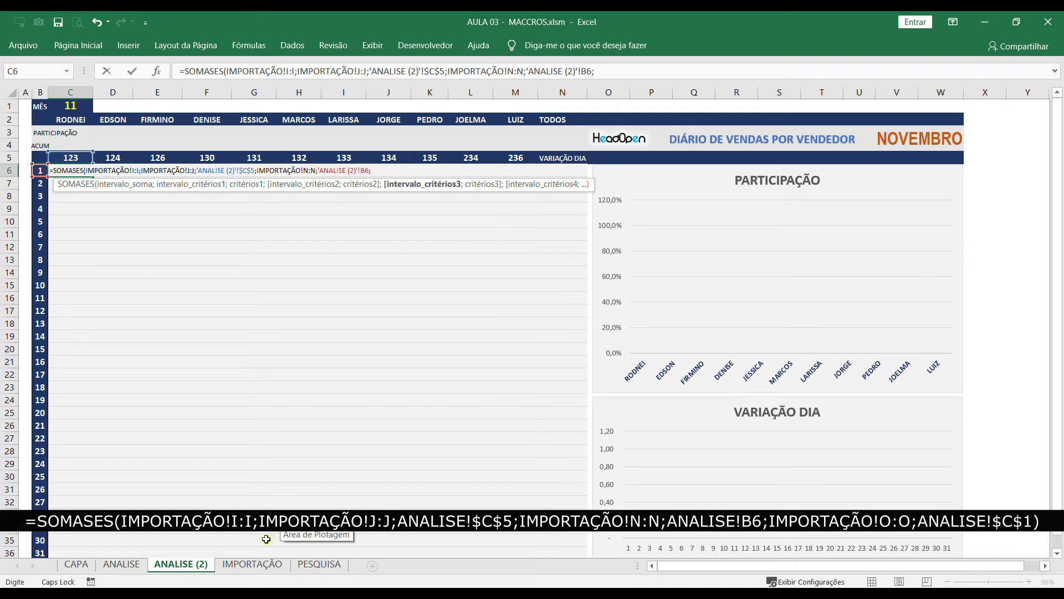
- Add the month condition, matching IMPORTAÇÃO!O:O against the absolute reference $C$1 on ANALISE (2), and complete the SOMASES formula
click(252, 564)
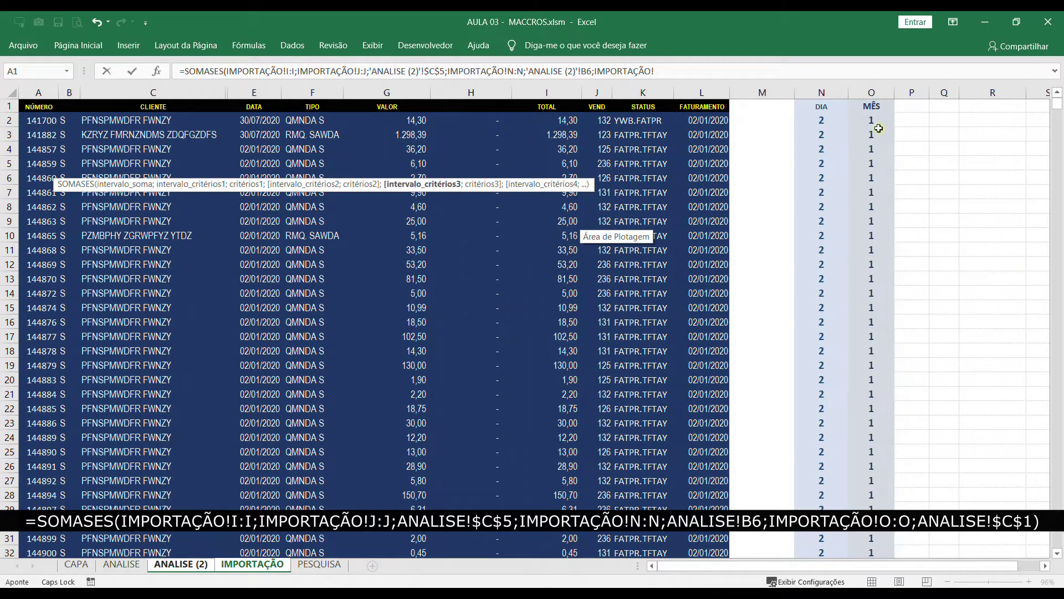
click(872, 92)
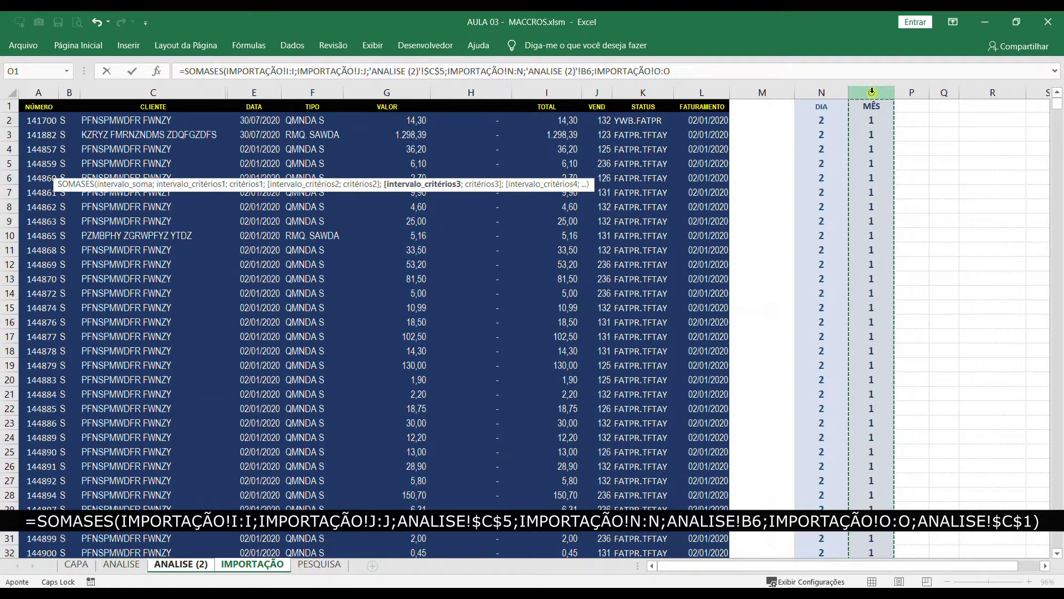
text(;)
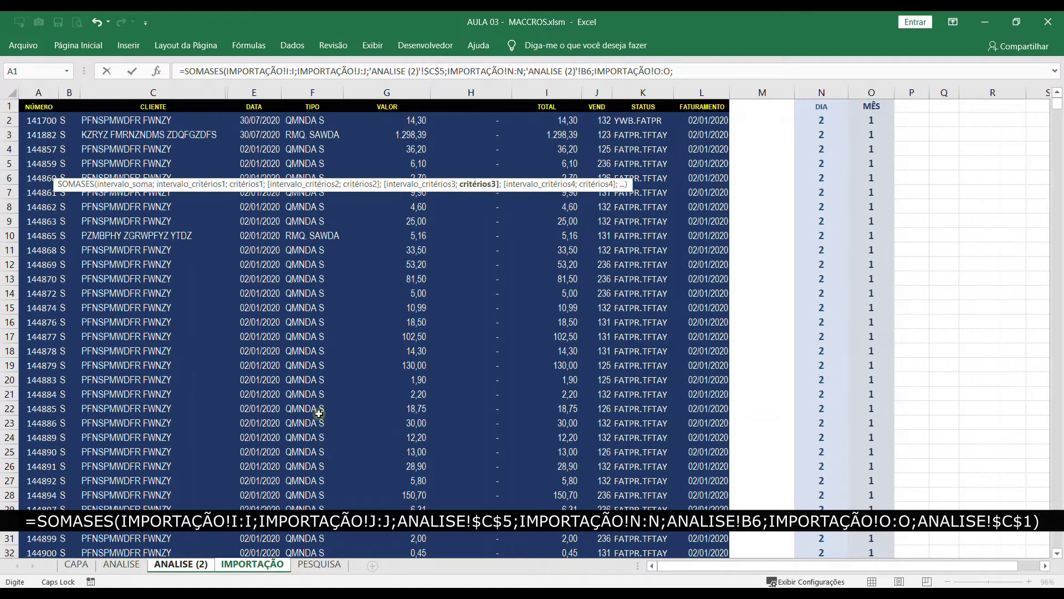
click(182, 564)
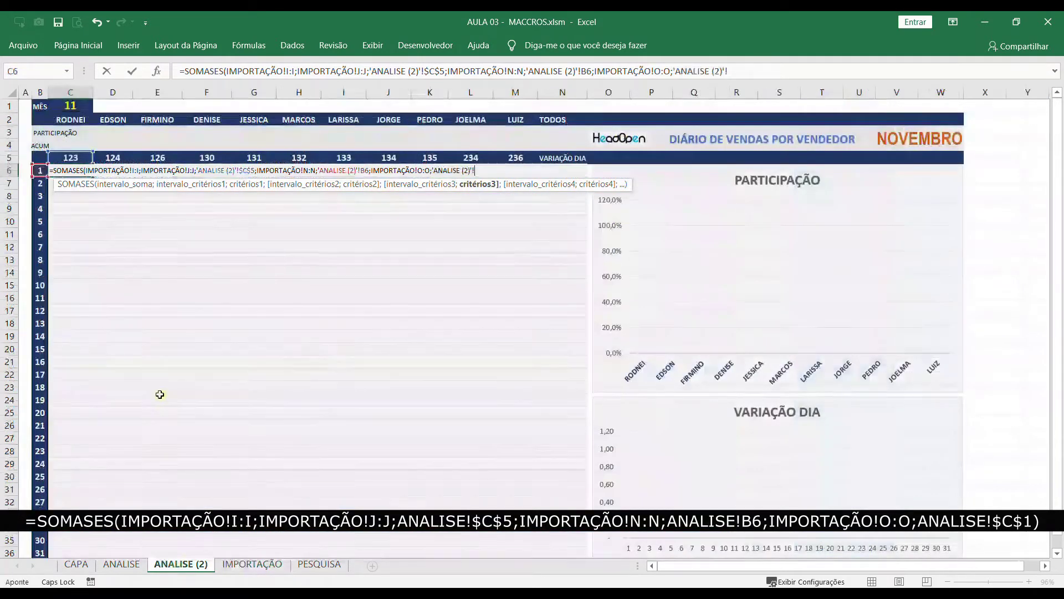
click(69, 106)
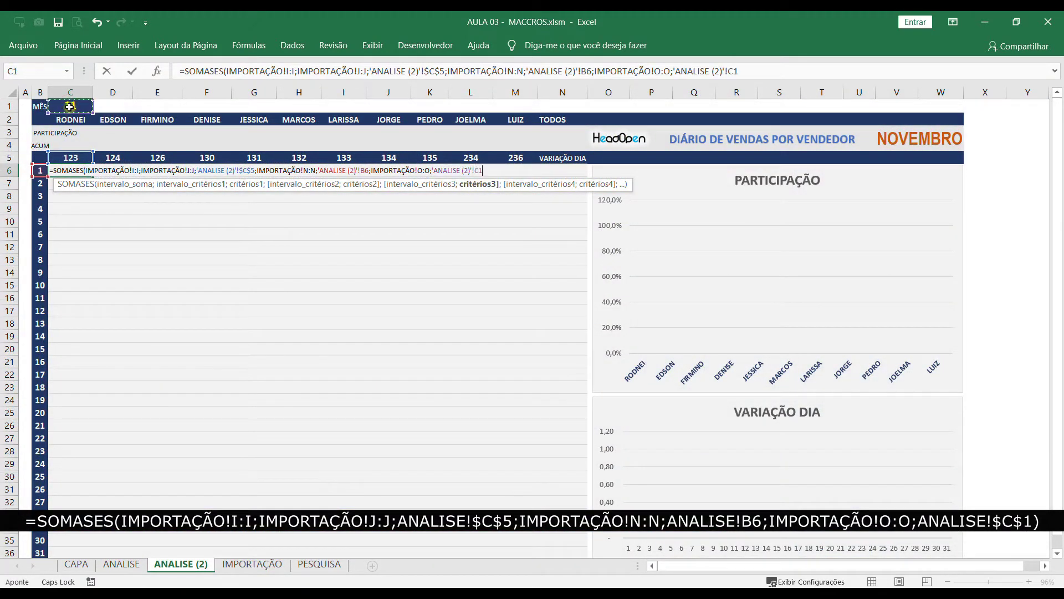
key(F4)
text())
key(Return)
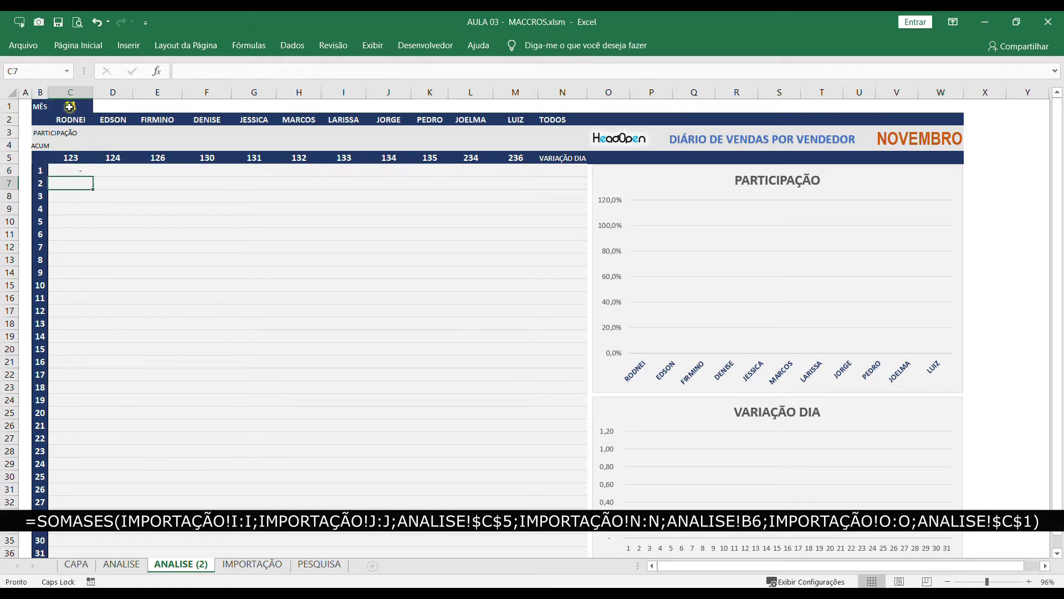
- Fill the SOMASES formula from C6 down to day 31 and inspect the cells for days 4 to 6
click(76, 171)
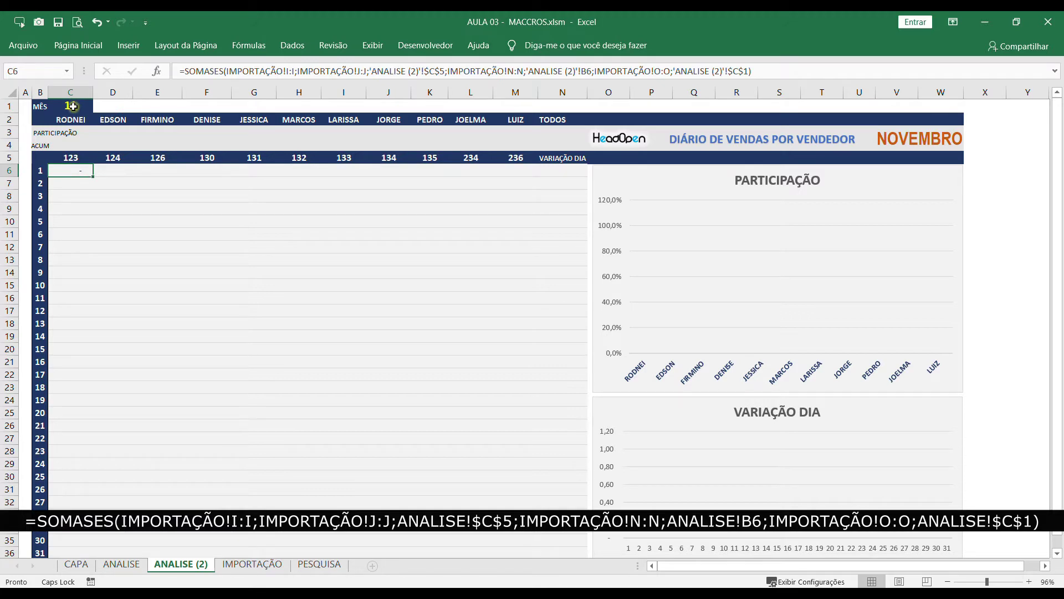
drag(93, 176, 90, 541)
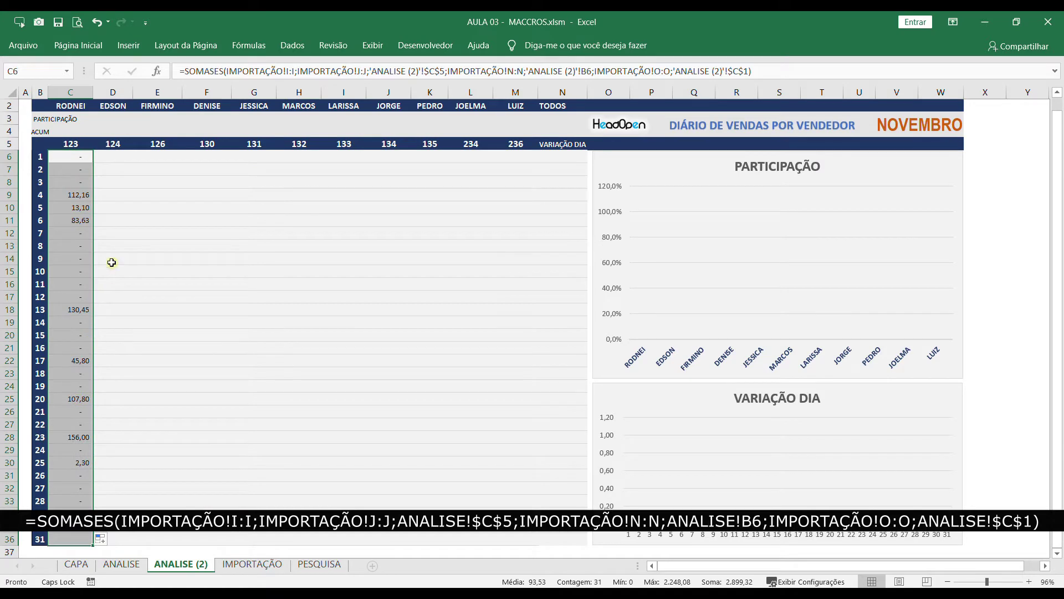
click(110, 235)
click(81, 195)
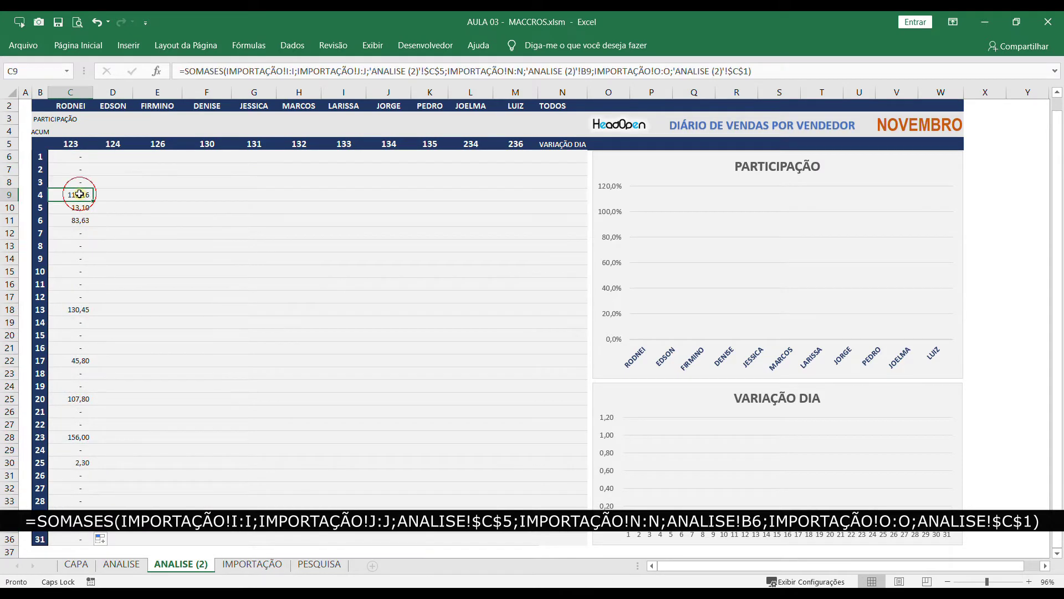
click(80, 206)
click(76, 221)
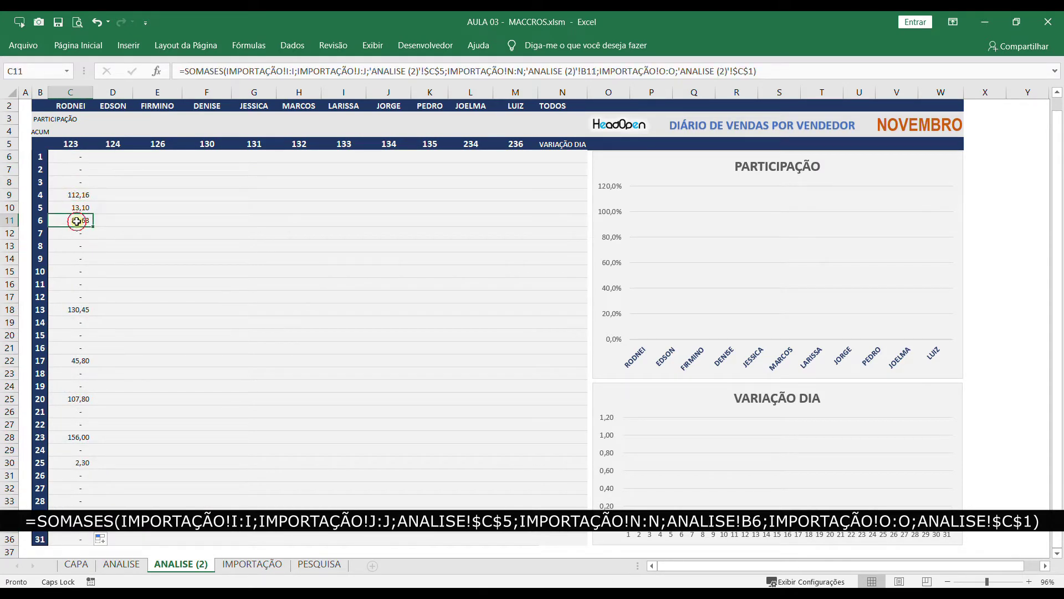
- Copy the C6 formula down again to C11 and compare the day reference in C7 with labels B6 and B7
scroll(76, 217, up, 1)
click(80, 173)
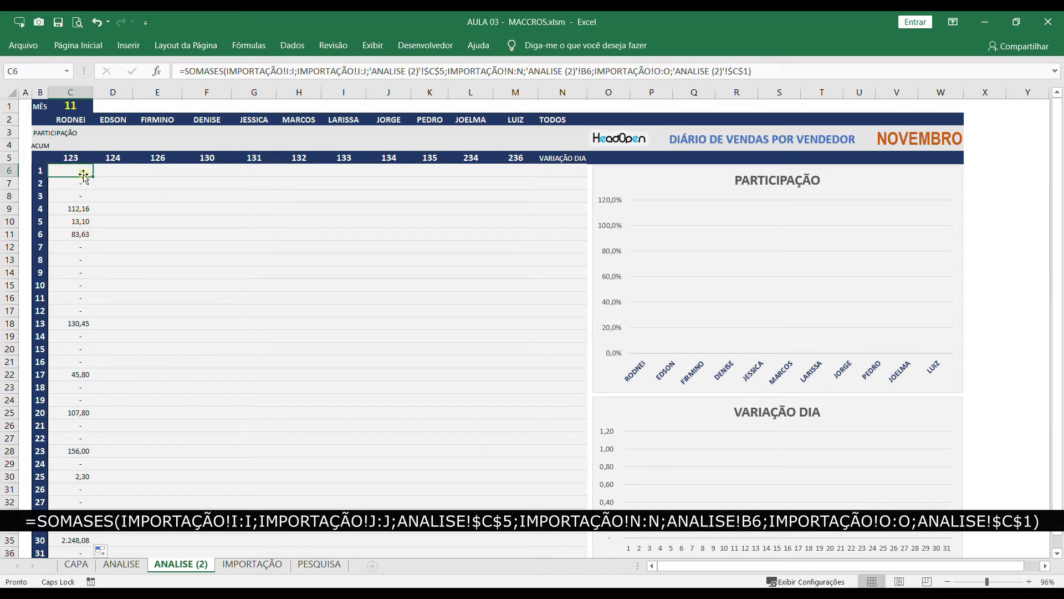
drag(95, 176, 92, 238)
click(63, 182)
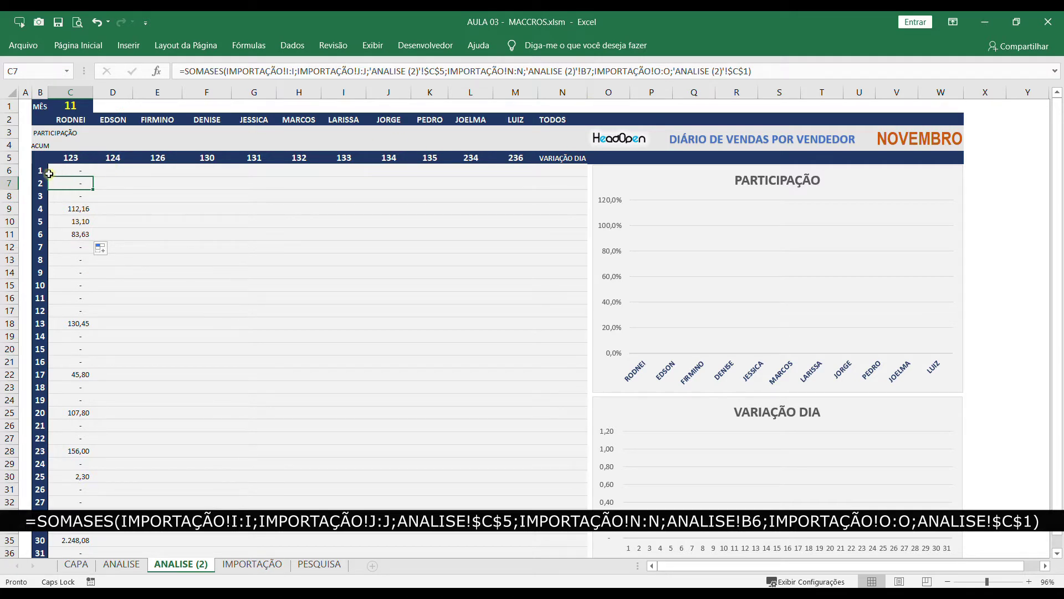
click(42, 170)
click(41, 179)
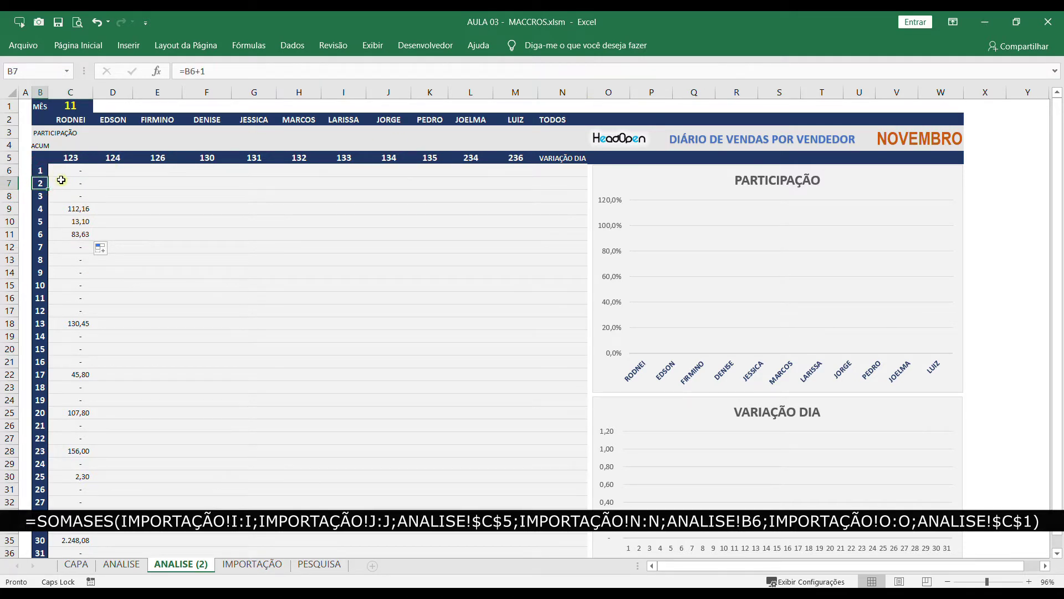
click(59, 180)
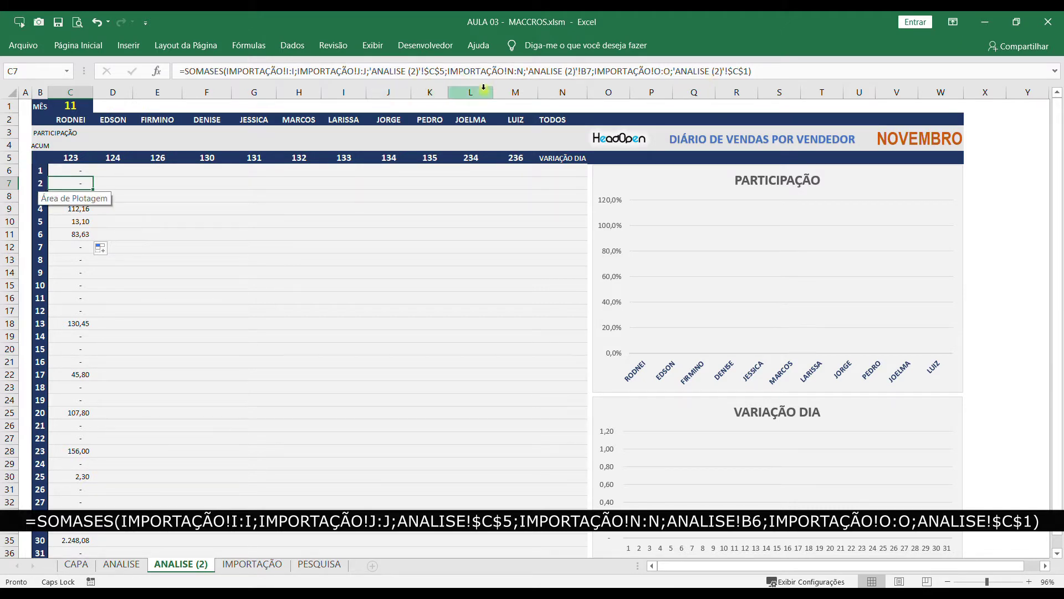
click(590, 68)
click(74, 198)
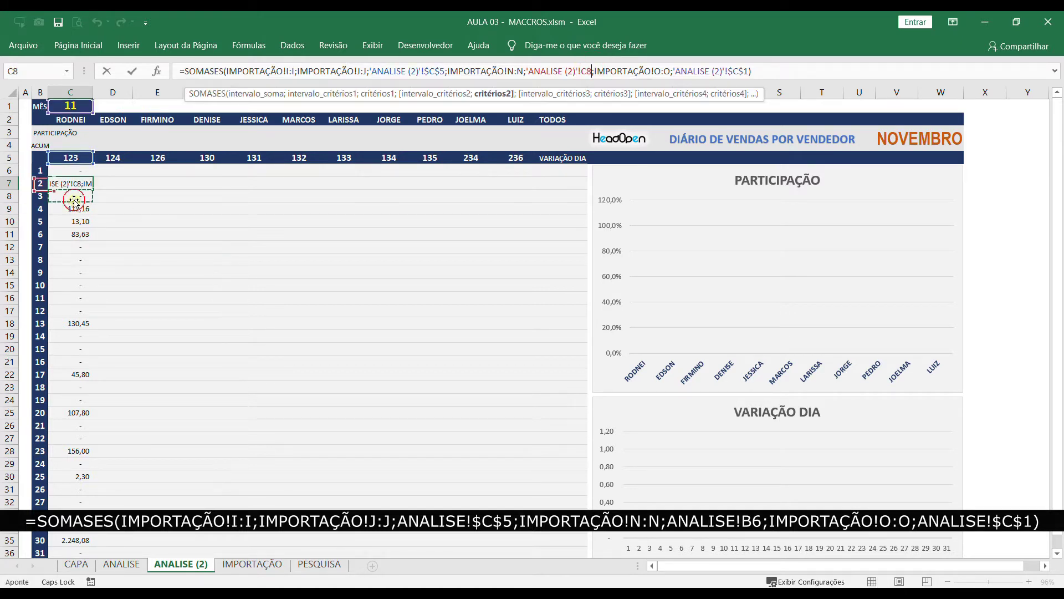
key(Return)
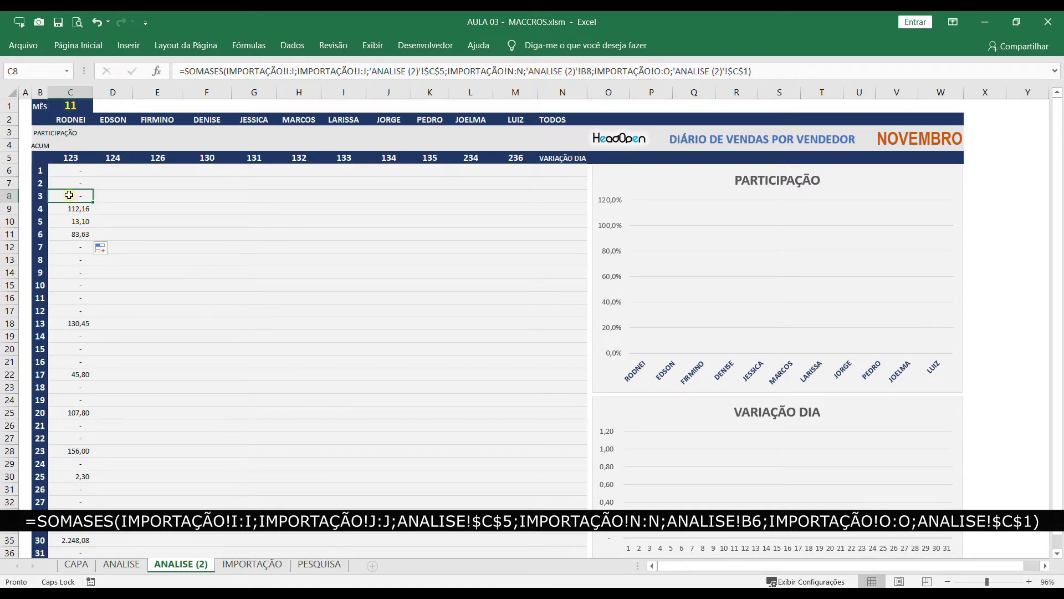
- Inspect the day reference in the SOMASES formulas down column C, from day 3 to day 12
key(Down)
key(Down)
key(Down)
key(Down)
key(Down)
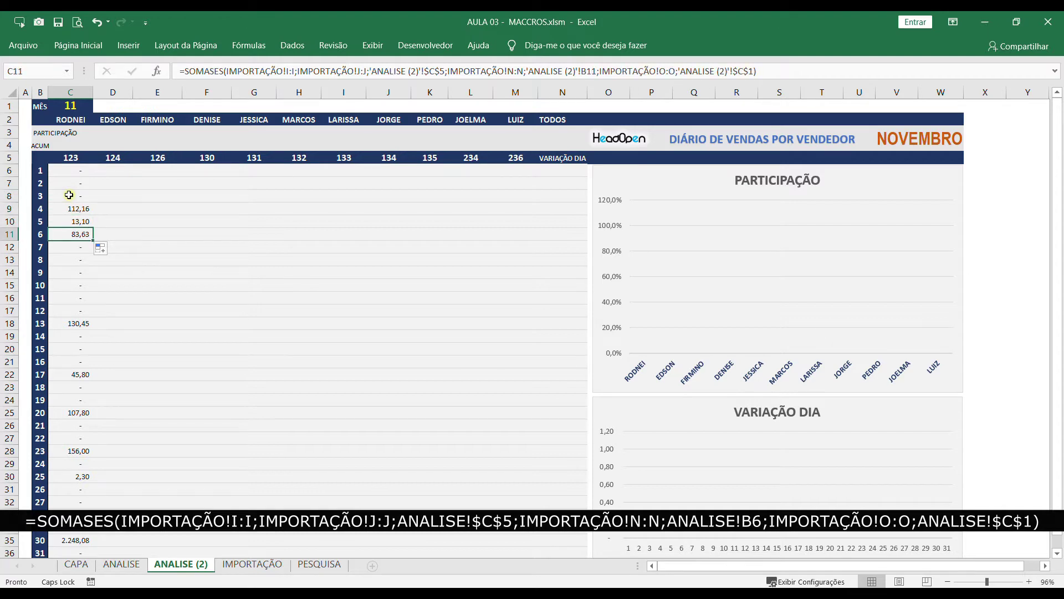
key(Down)
key(Down)
key(Down)
key(Down)
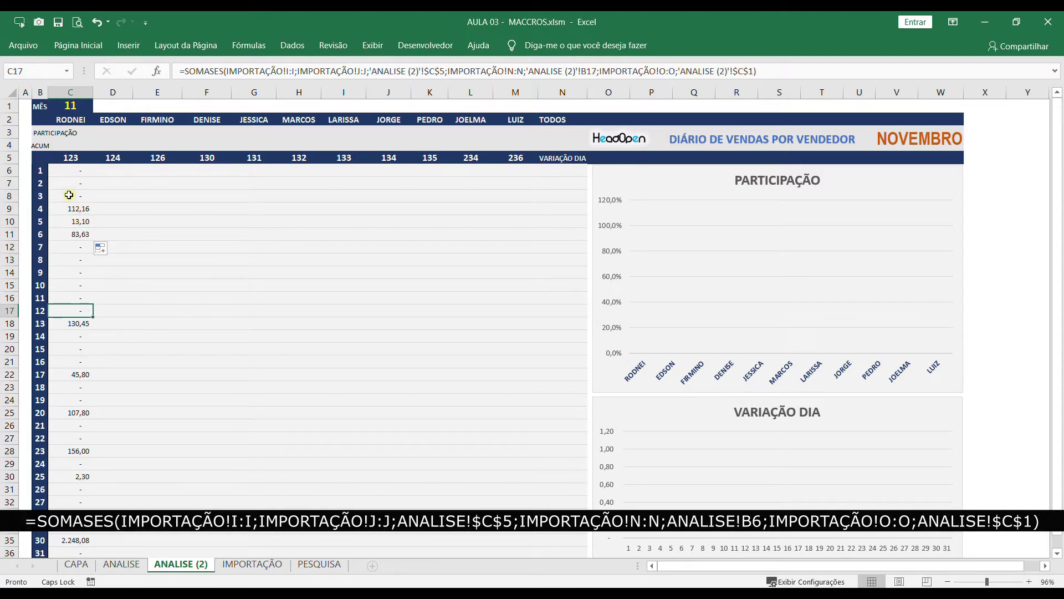
- Examine the absolute seller reference $C$5 and month reference $C$1 in the column C formulas, leaving the formula in C15 unedited
click(68, 195)
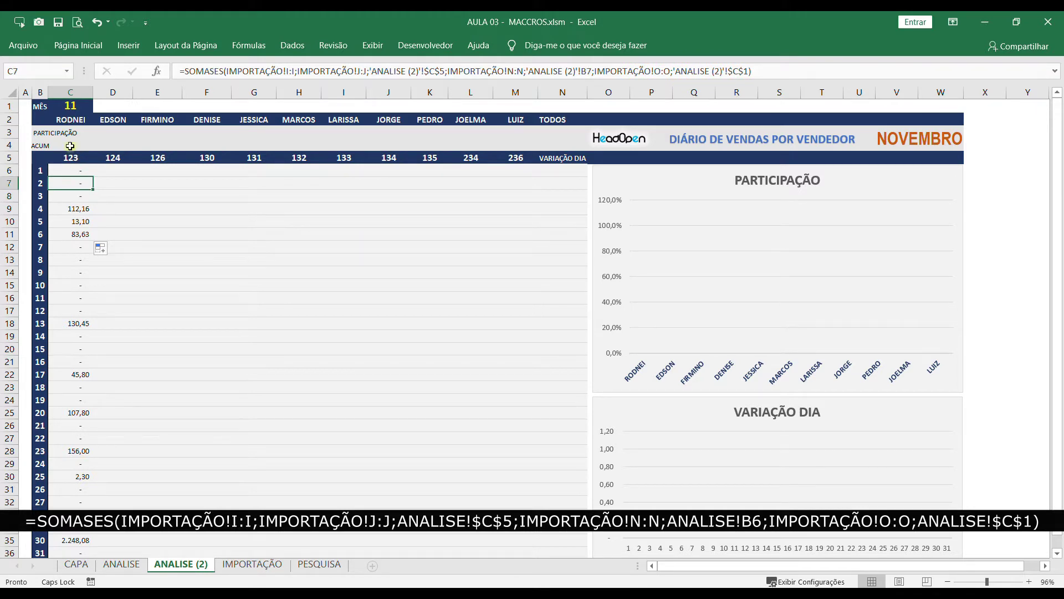
click(68, 156)
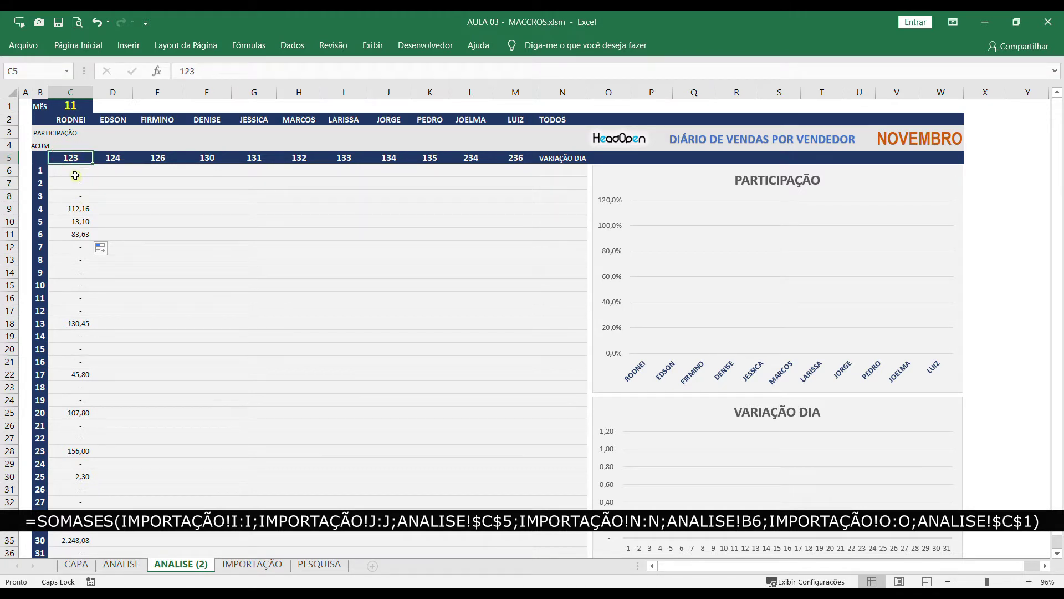
click(75, 172)
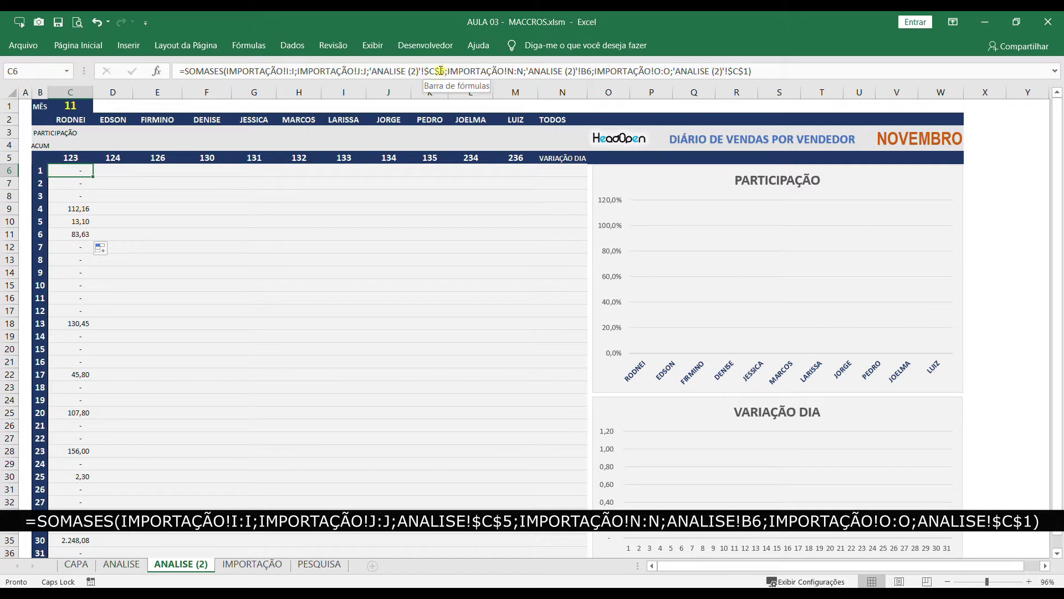
click(79, 247)
click(82, 260)
click(80, 286)
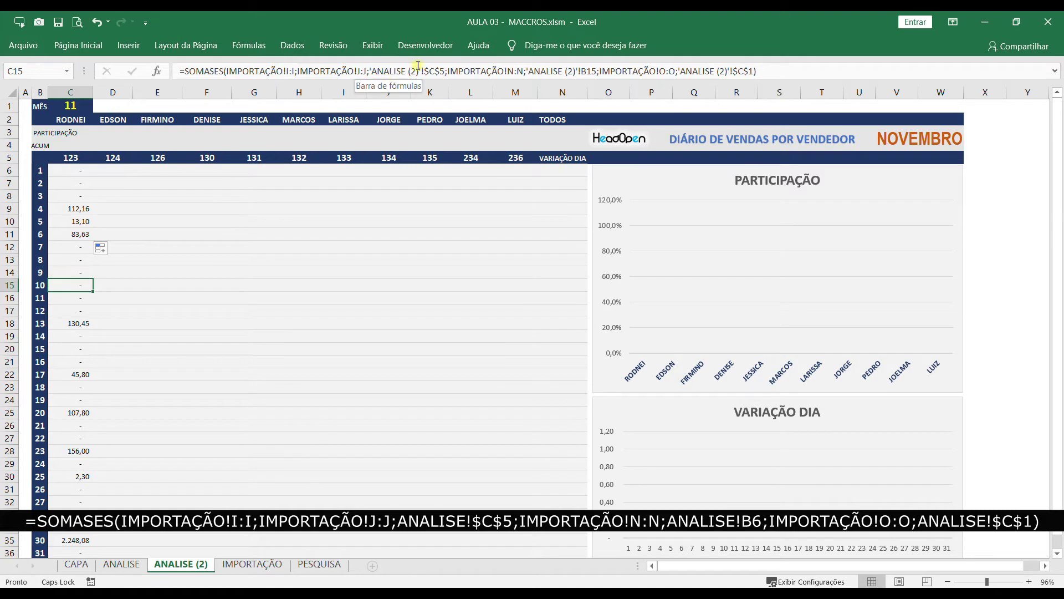
double_click(754, 69)
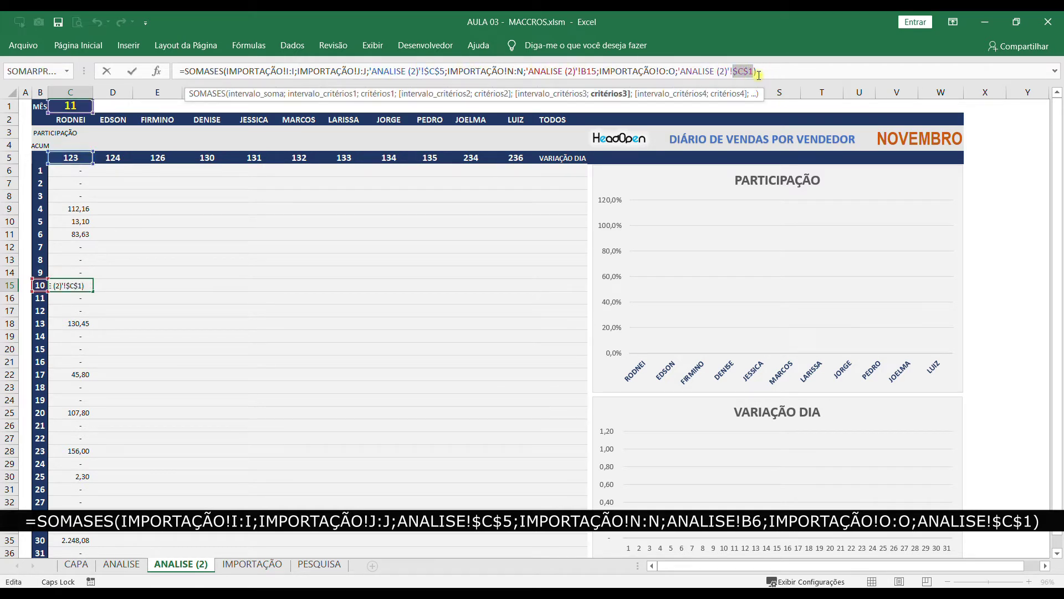
click(73, 221)
key(Escape)
- Fill the SOMASES formula from C6 down the first seller's column to C35 again
click(71, 176)
drag(91, 176, 93, 539)
click(87, 252)
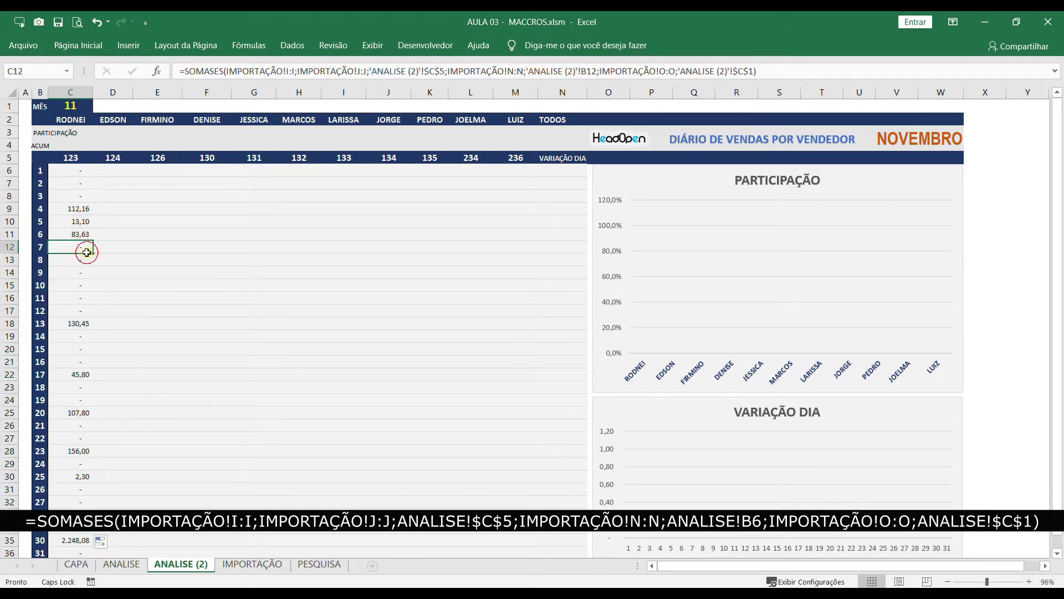
- Review how the month in C1 and the seller code in C5 feed the daily formulas in column C
click(74, 105)
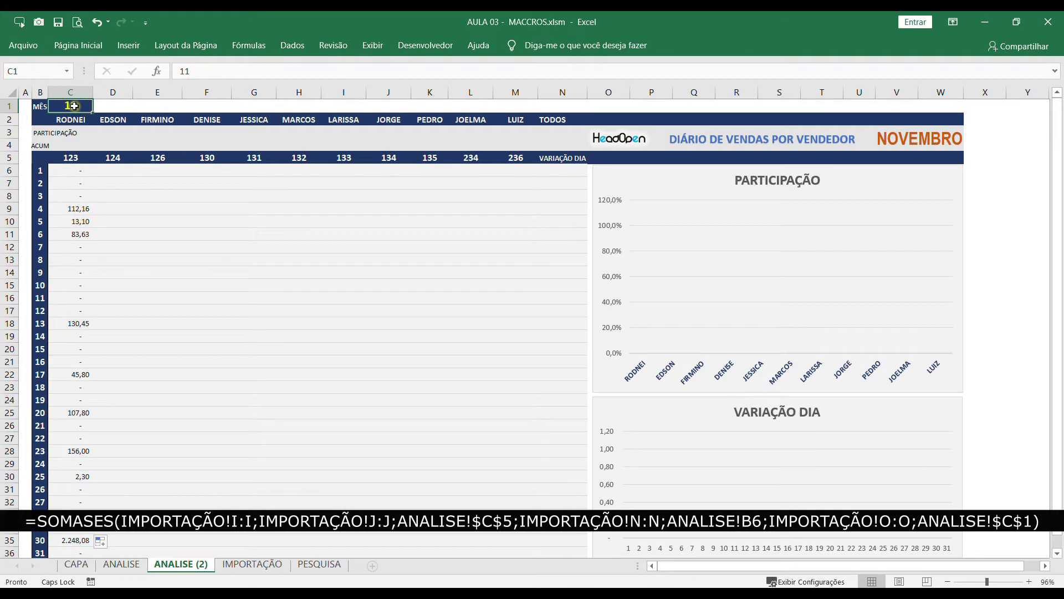
click(67, 157)
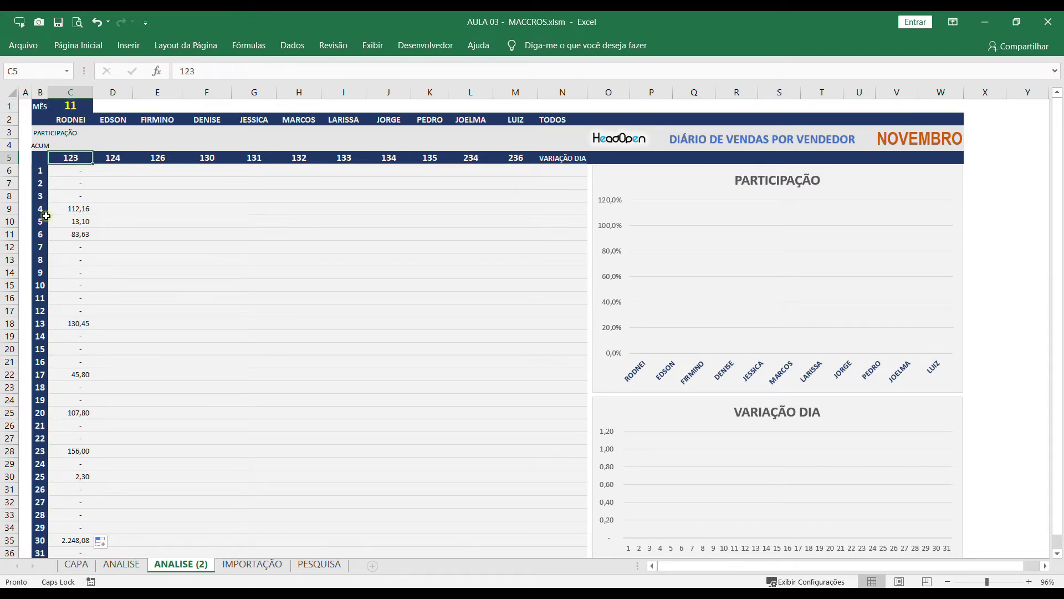
click(77, 212)
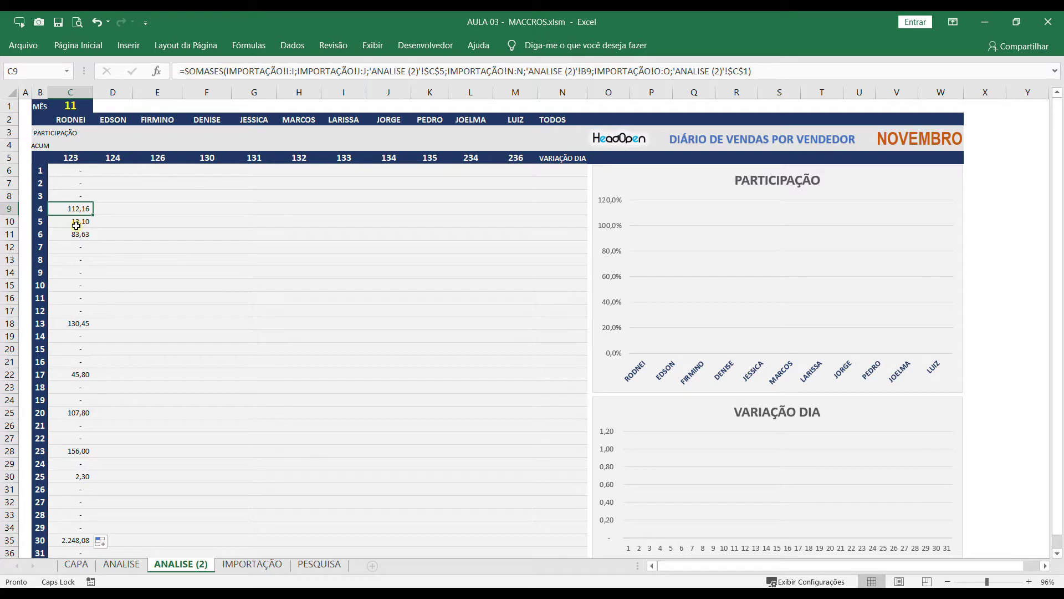
click(78, 258)
click(75, 299)
click(74, 323)
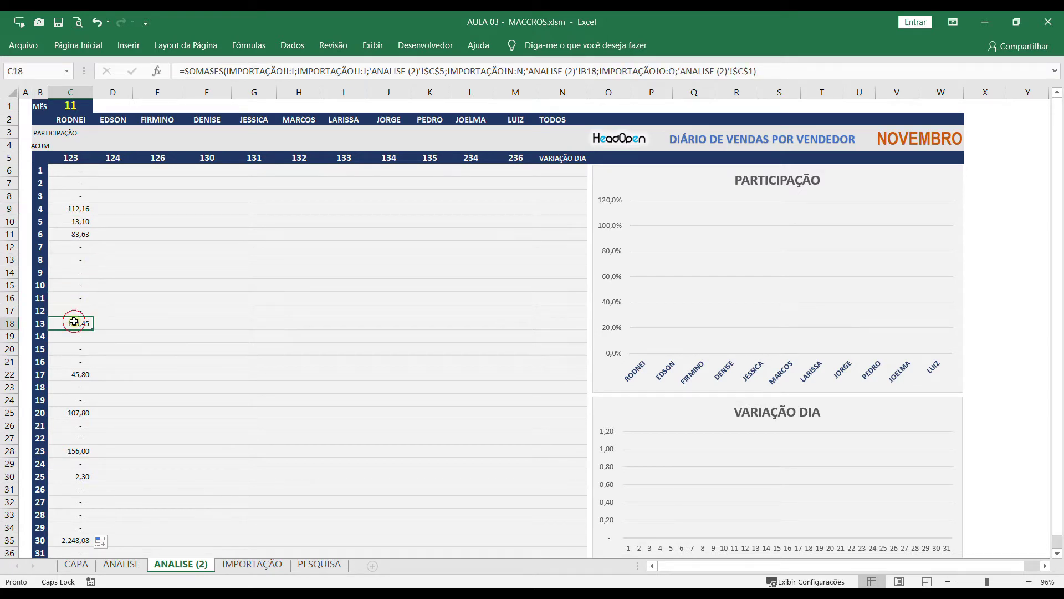
click(74, 351)
click(76, 169)
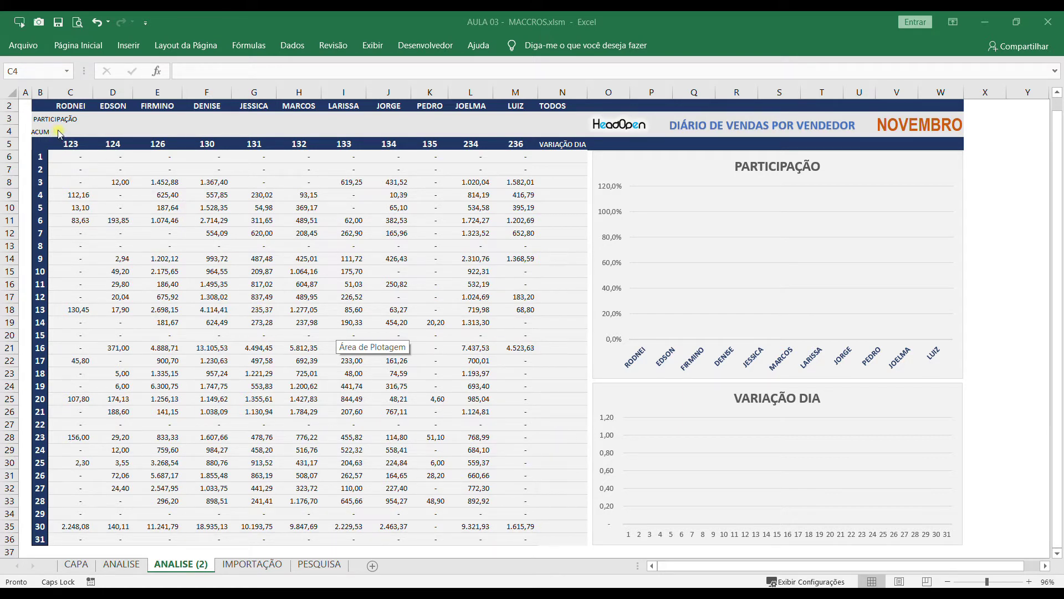
- Enter =SOMA(C6:C36) in C4 as the first seller's accumulated total
drag(56, 132, 516, 132)
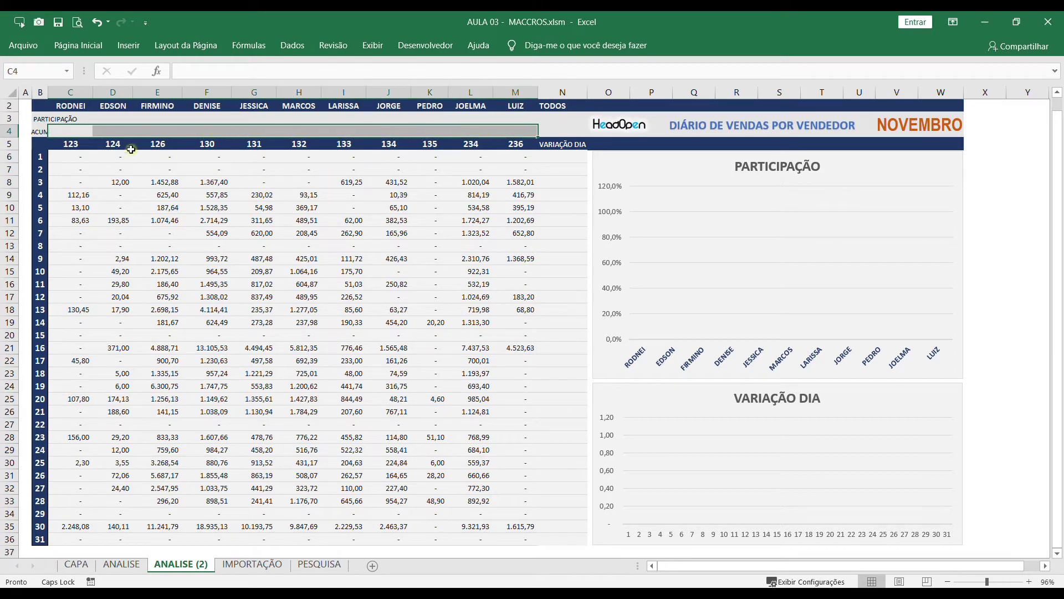
click(83, 130)
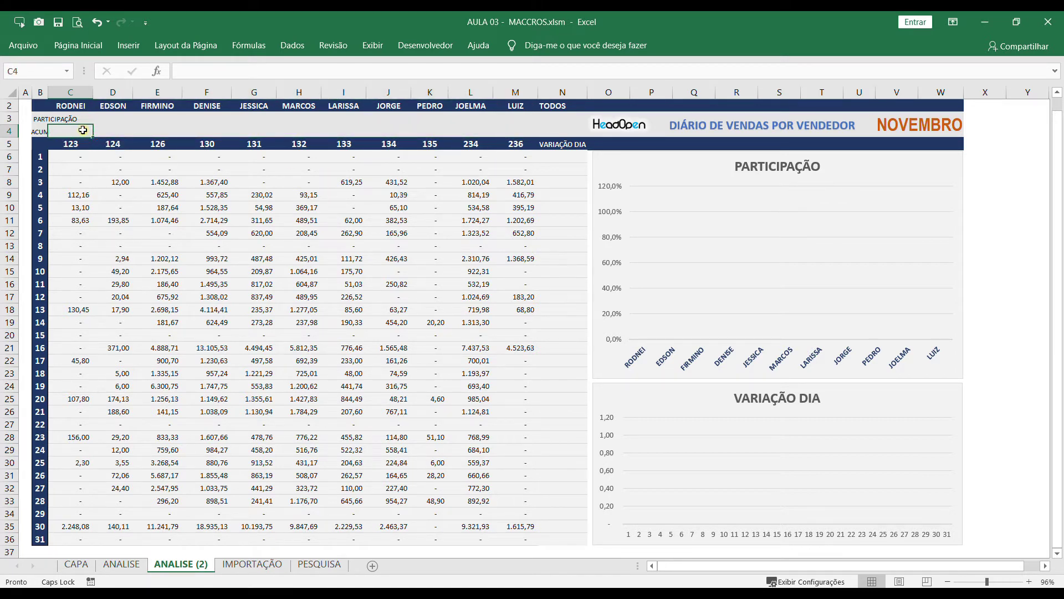
text(=SOMA)
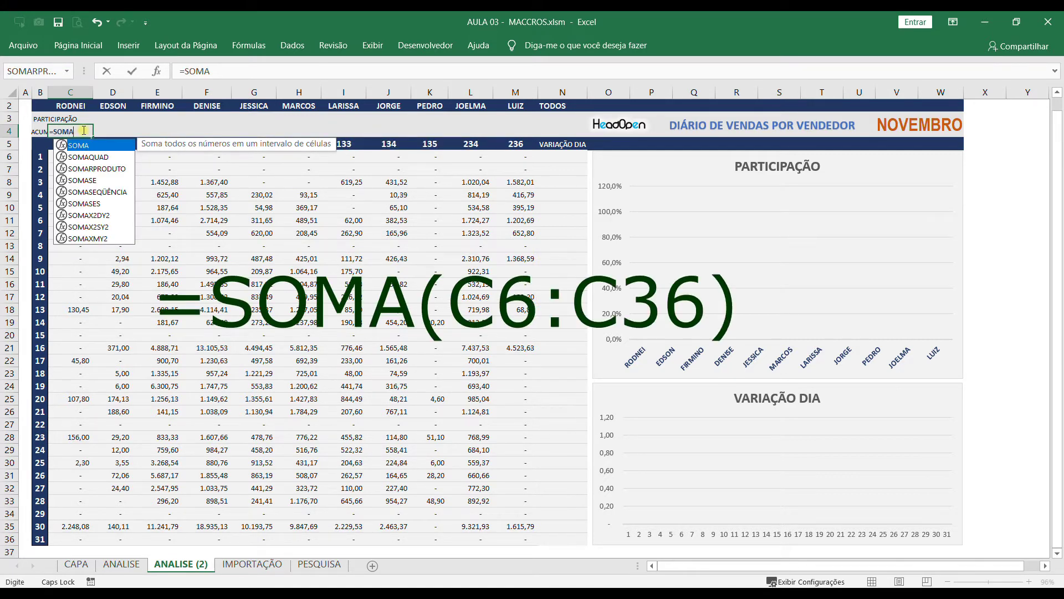
text(()
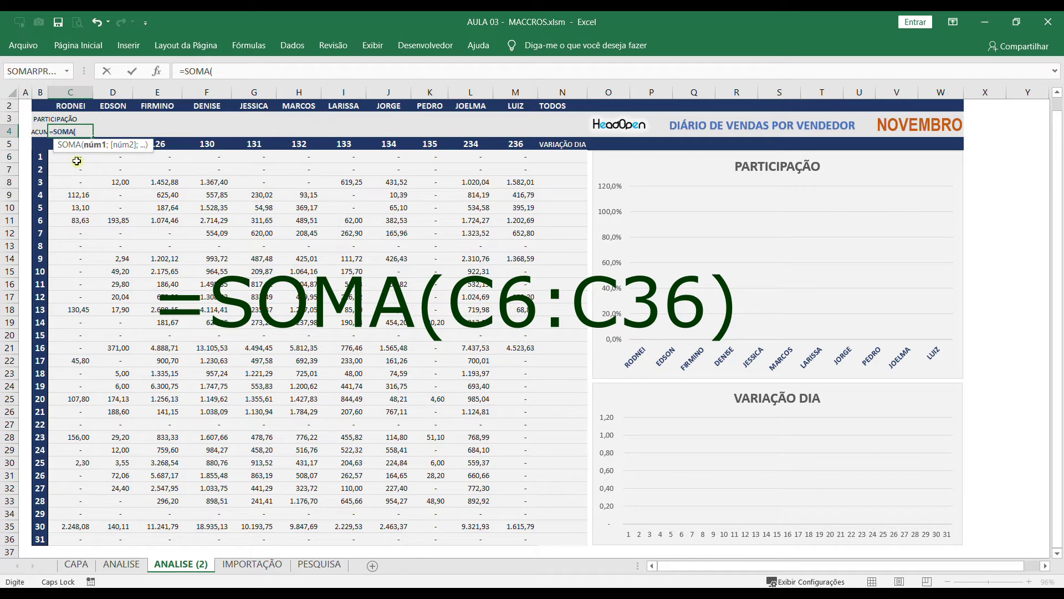
drag(75, 159, 75, 544)
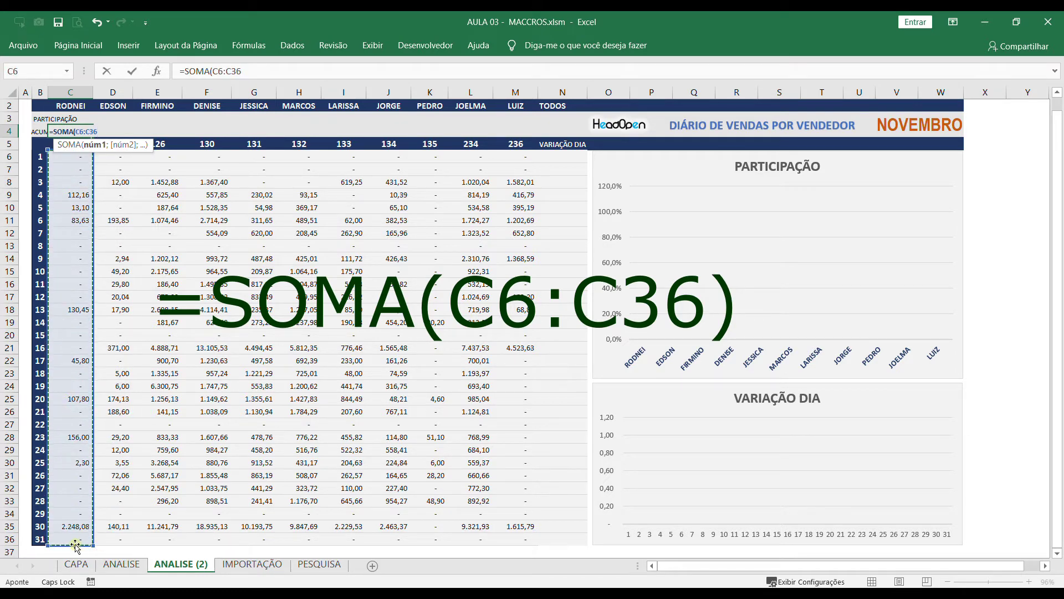
key(Return)
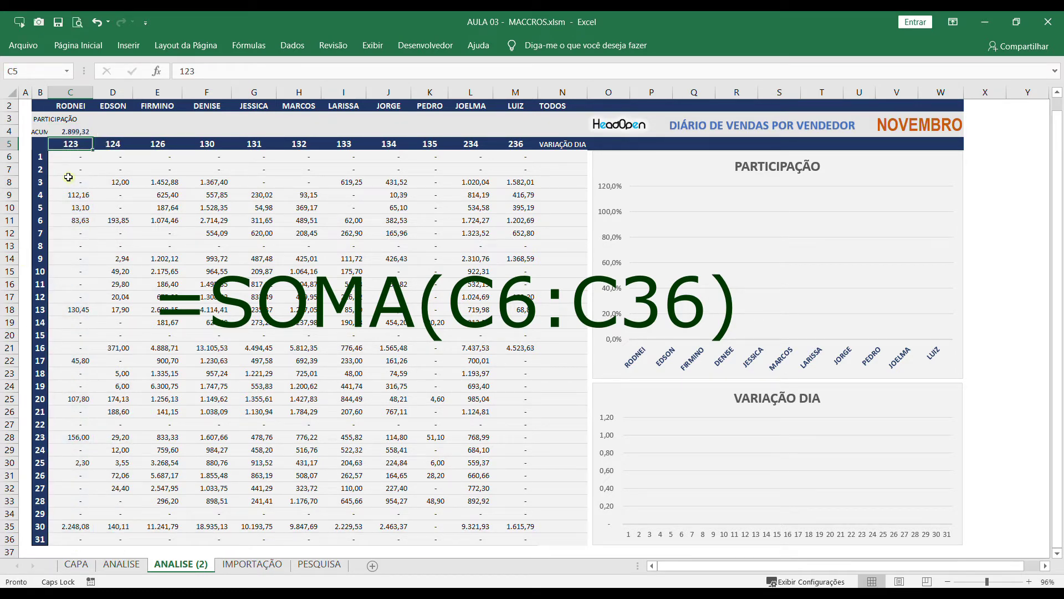
- Fill the accumulated total formula from C4 across row 4 to M4 for all sellers
scroll(76, 109, up, 1)
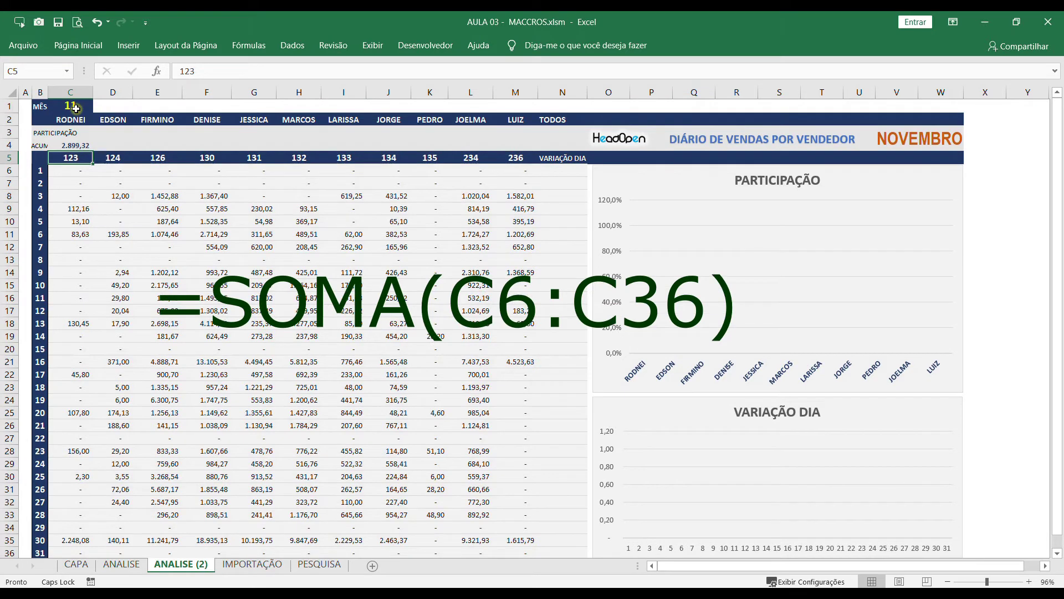
click(84, 144)
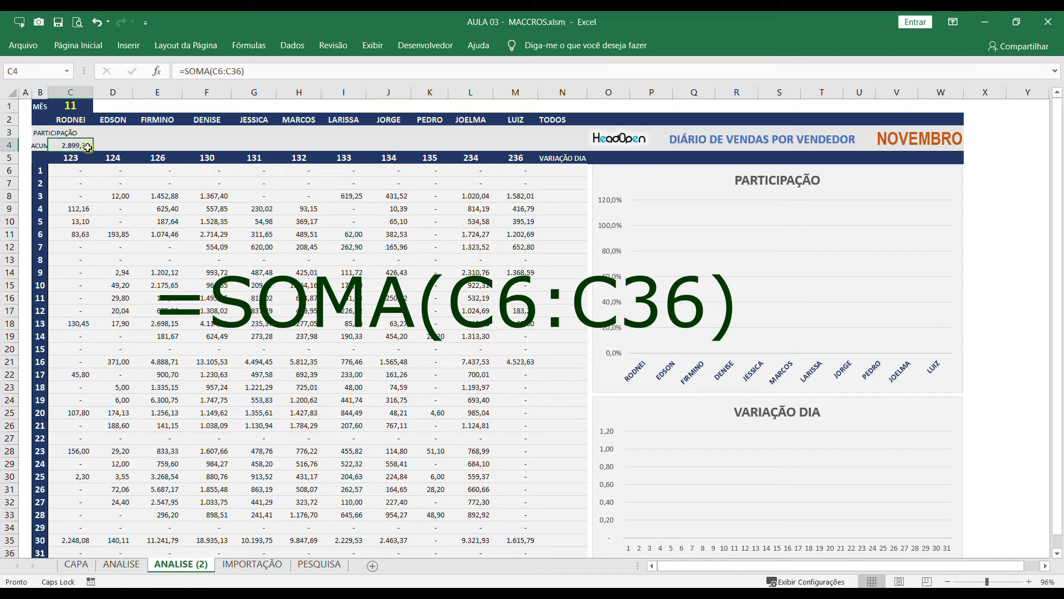
drag(92, 149, 525, 157)
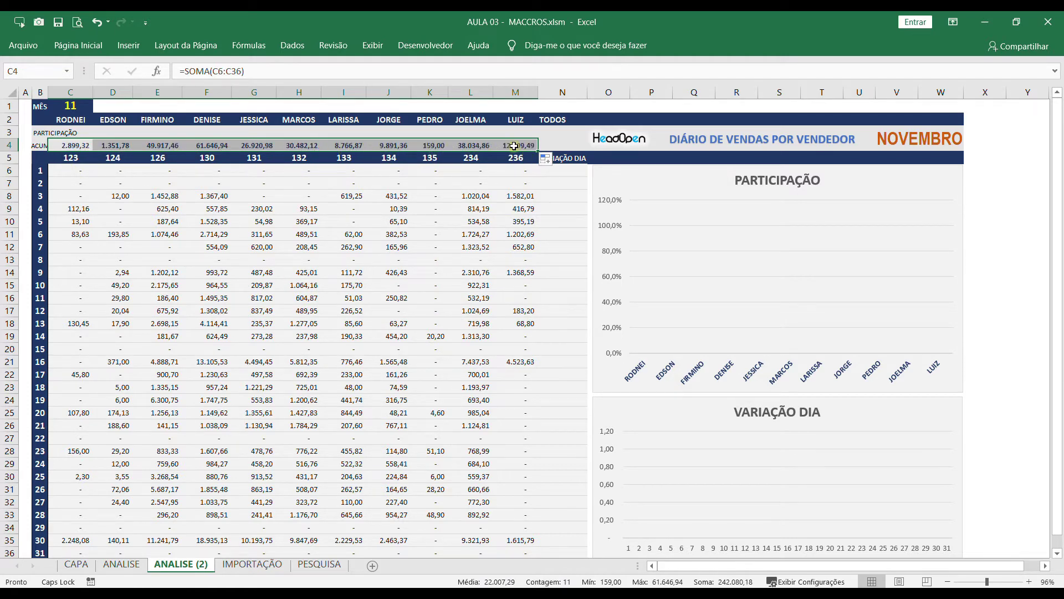
click(515, 183)
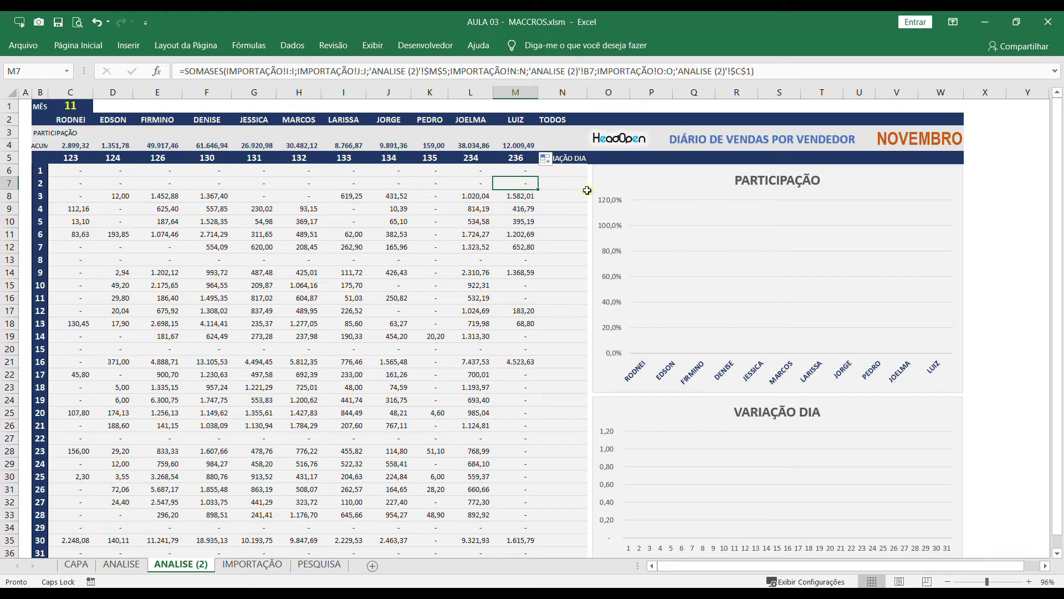
- Enter =SOMA(C6:M6) in N6 to total all sellers' sales for day 1 in the VARIAÇÃO DIA column
click(577, 172)
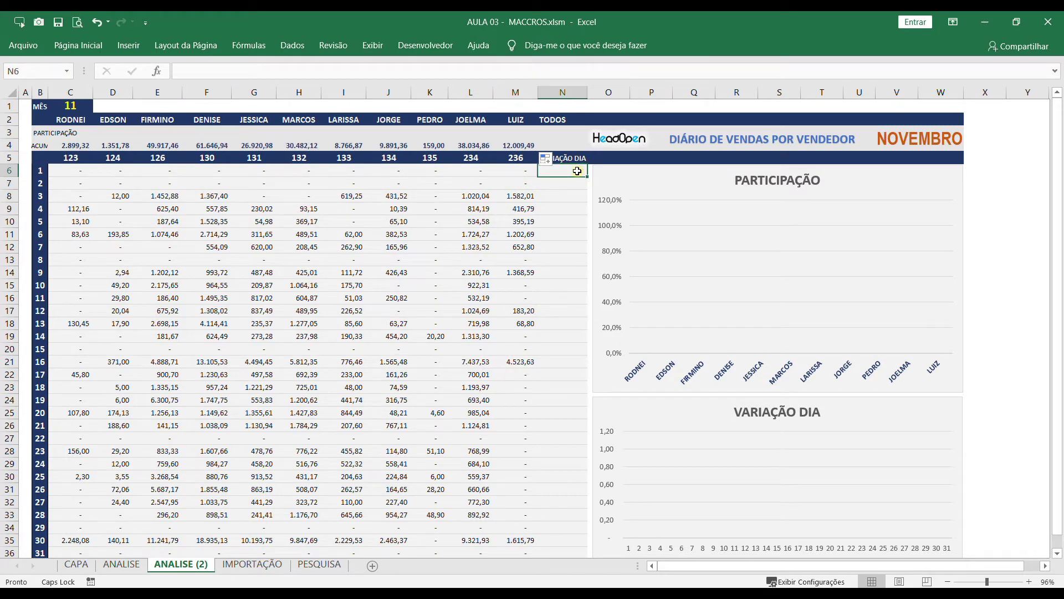
click(574, 196)
click(574, 170)
click(573, 200)
click(559, 261)
click(557, 288)
click(567, 170)
text(=SOM)
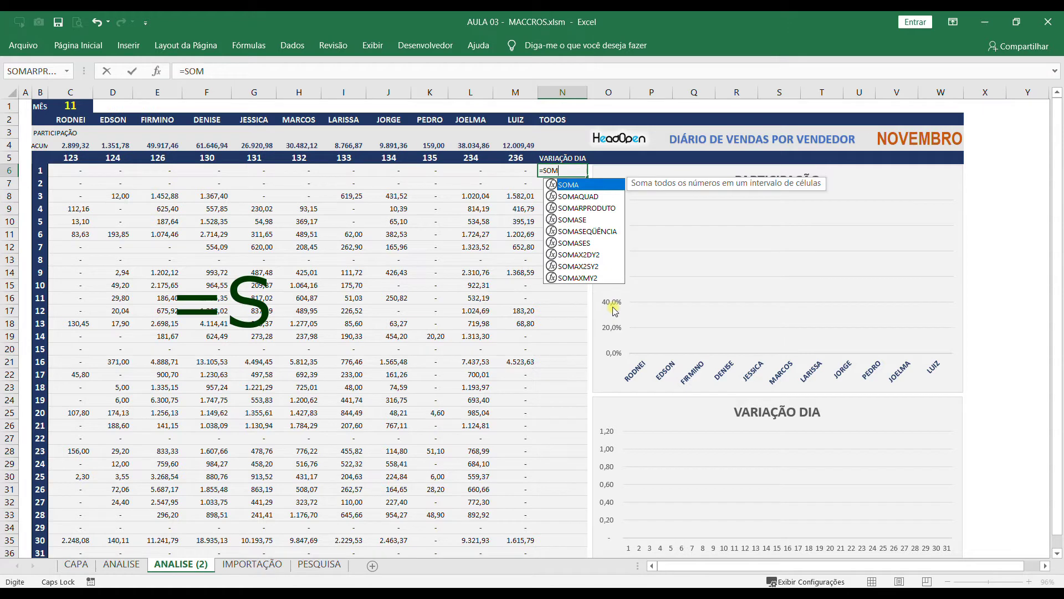
text(A()
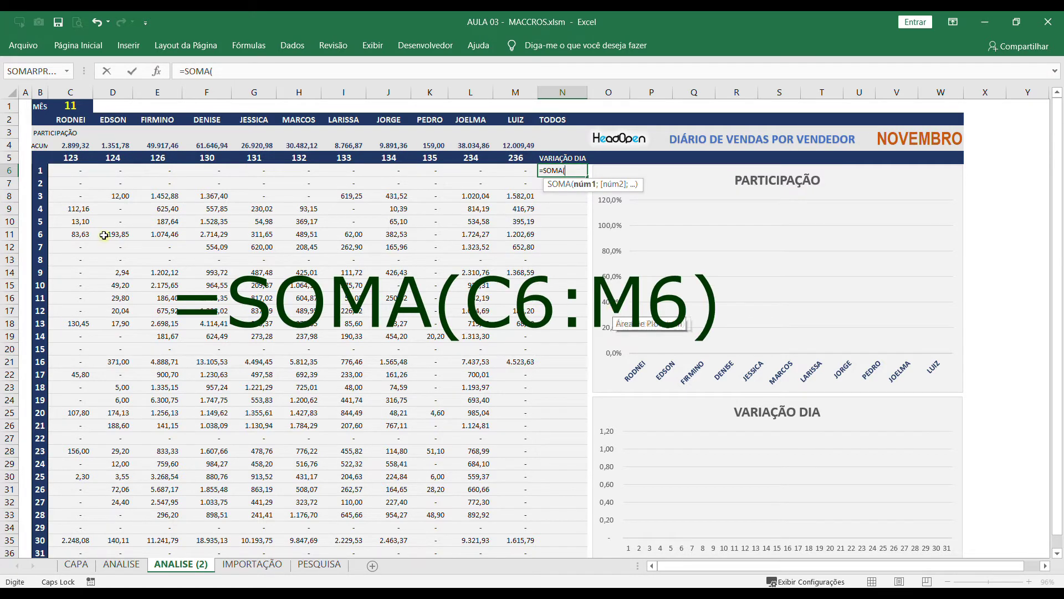
drag(54, 167, 524, 168)
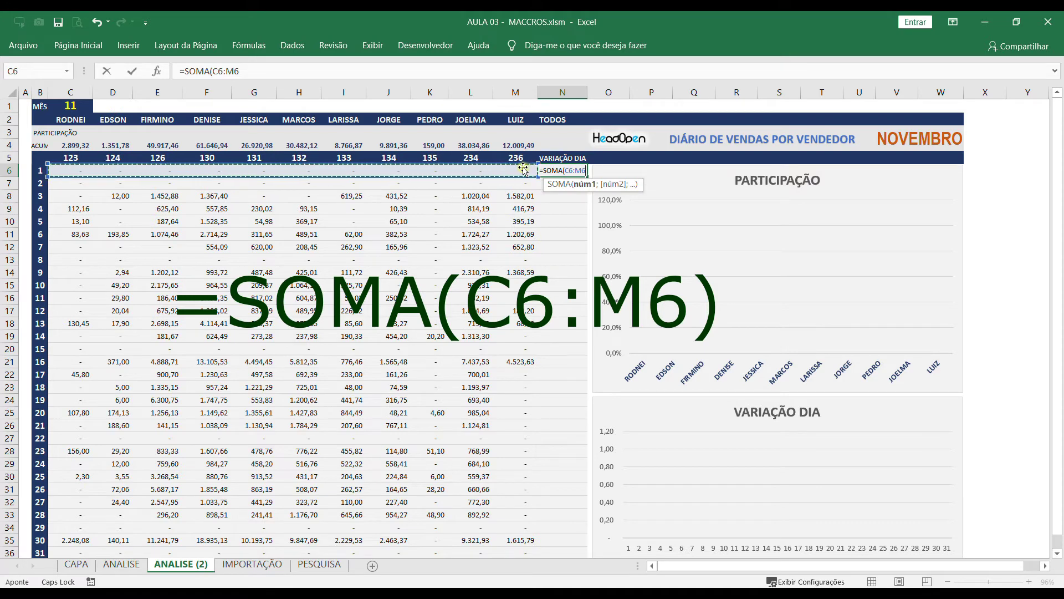
key(Return)
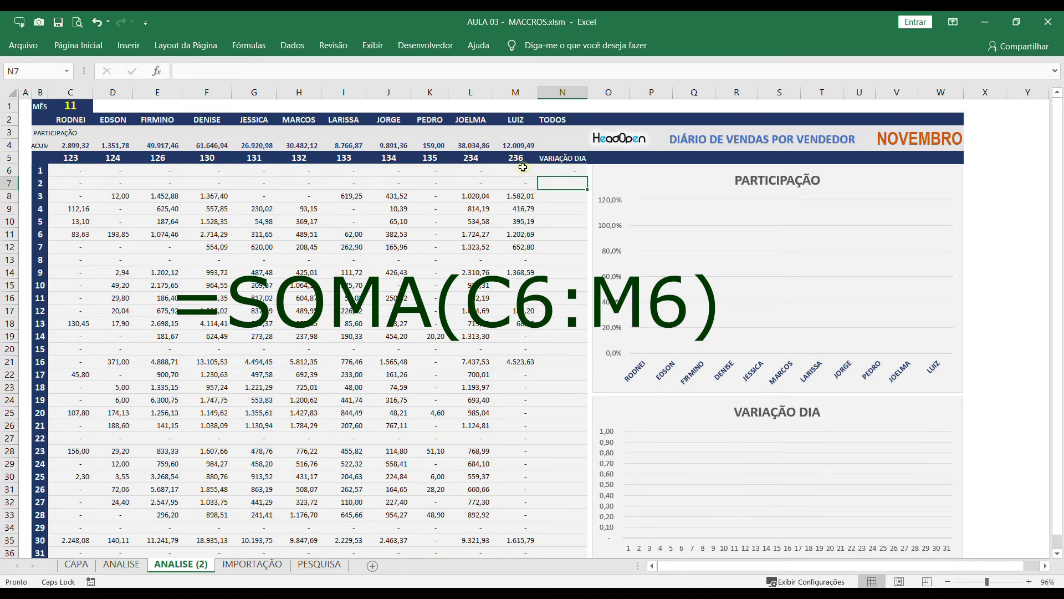
- Fill the daily total formula from N6 down to N36
click(551, 170)
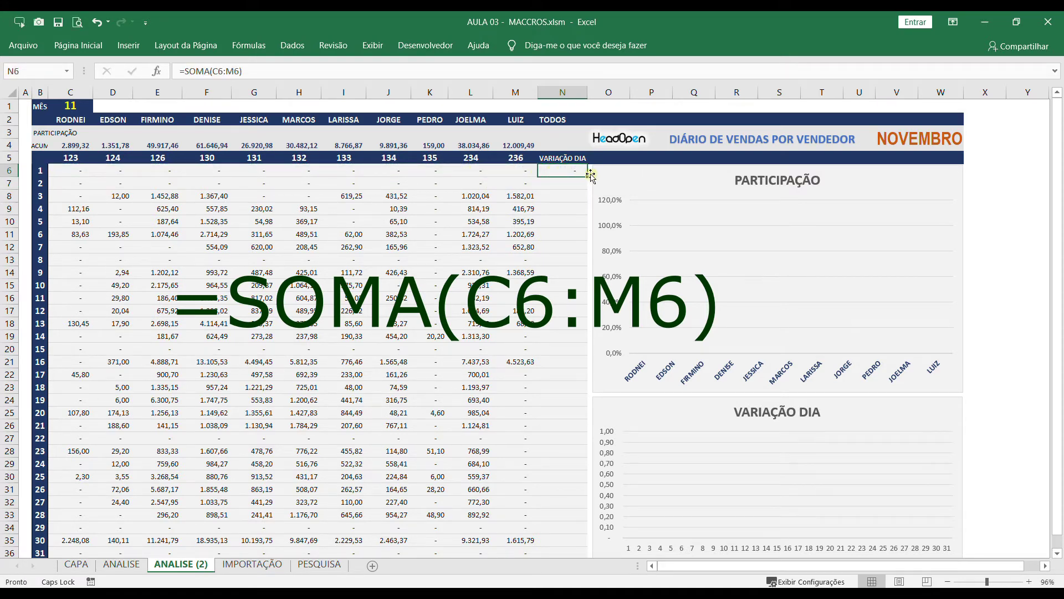
drag(590, 175, 573, 536)
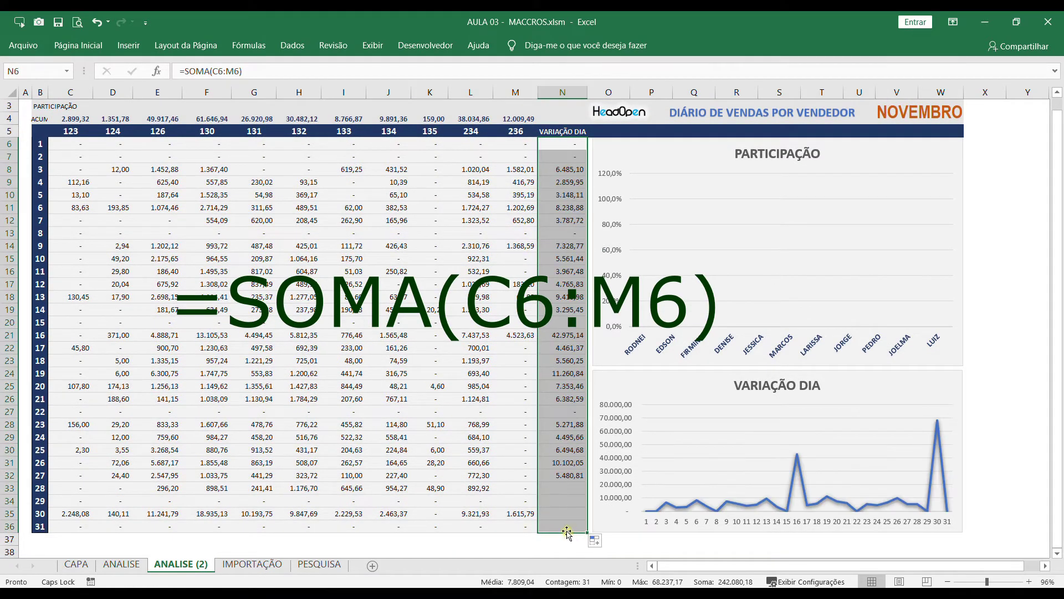
scroll(481, 332, up, 1)
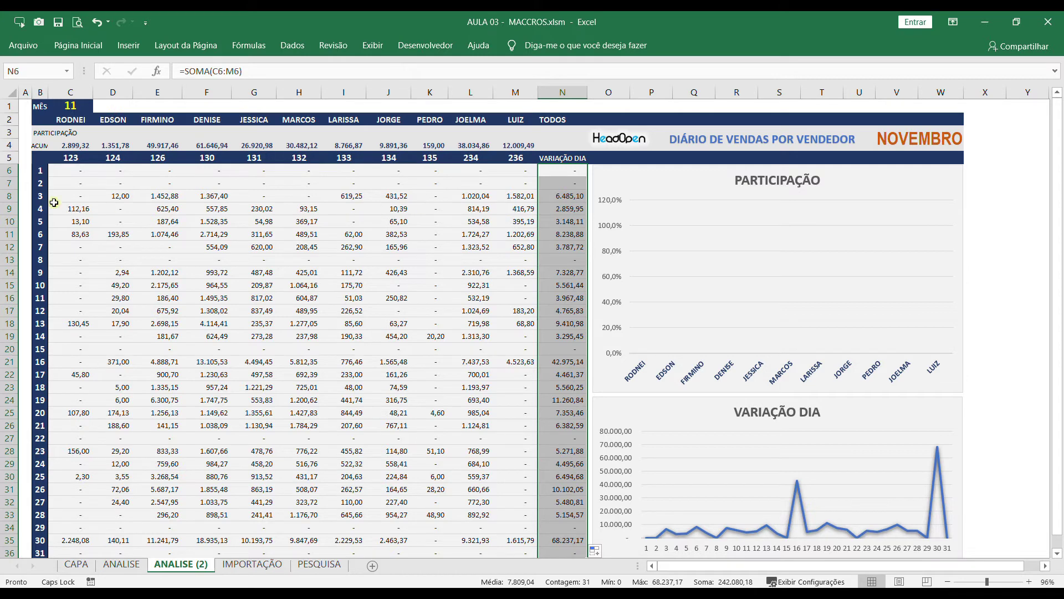
- Compare the sellers' day 3 sales with the total formula in N8, and inspect the accumulated row at N4 and M4
click(148, 197)
click(213, 196)
click(298, 196)
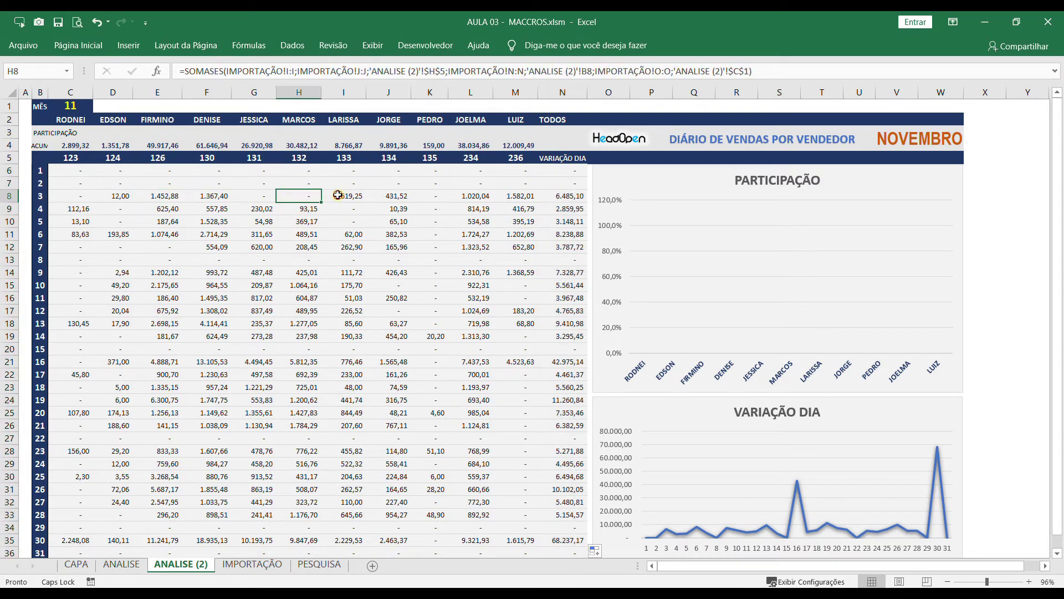
click(339, 196)
click(571, 196)
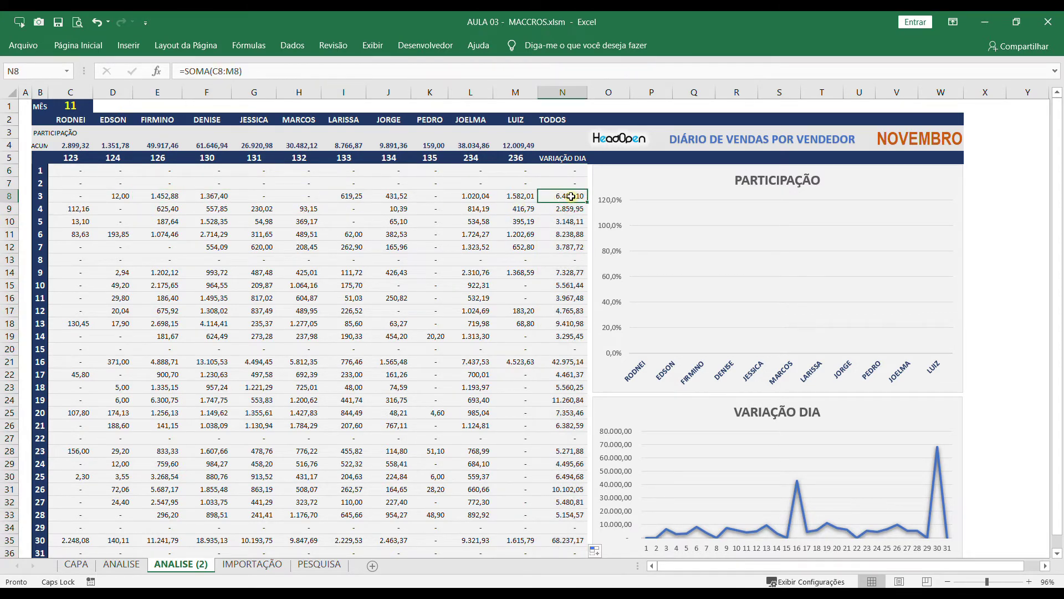
click(560, 146)
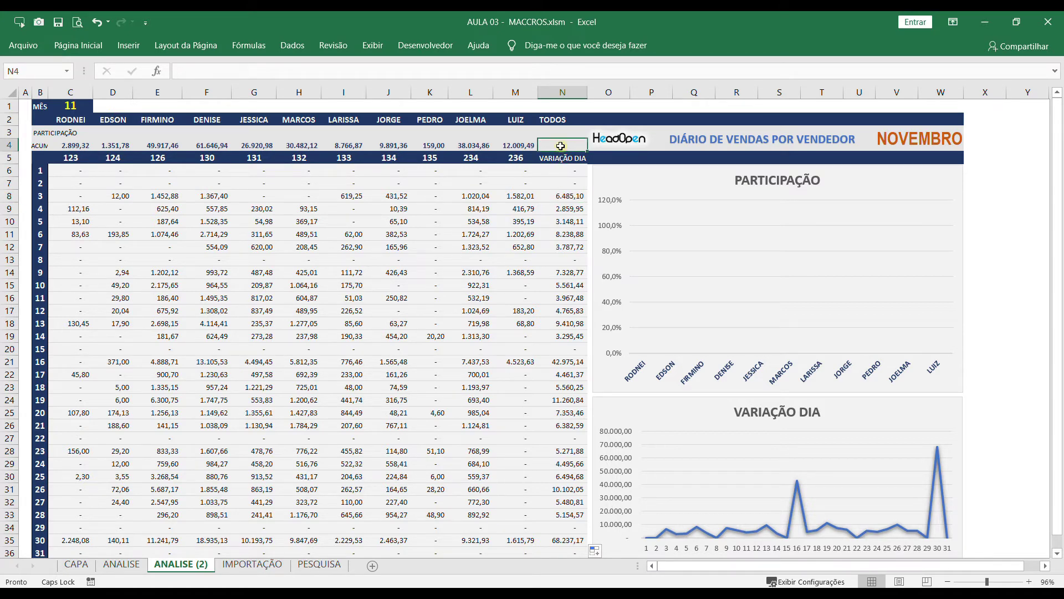
click(526, 146)
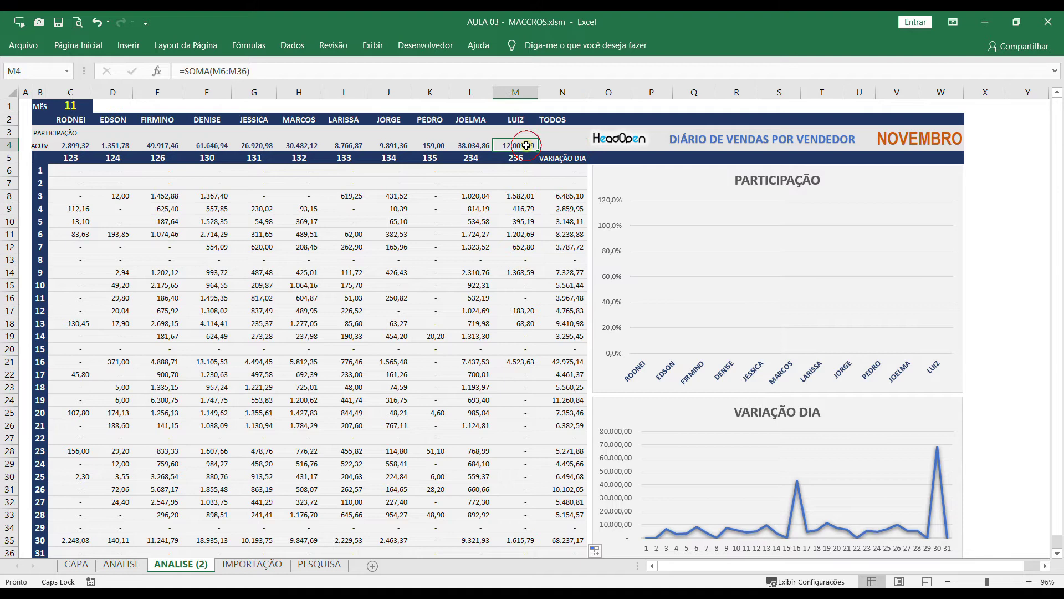
- Extend the accumulated total formula from M4 into N4 under the TODOS heading
drag(539, 151, 568, 147)
click(563, 214)
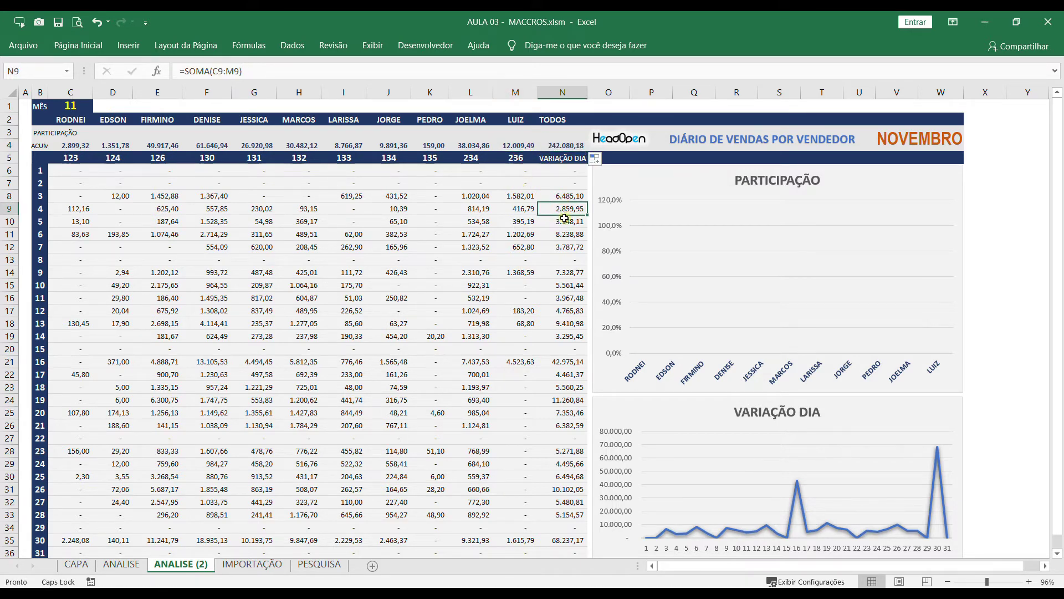
- Examine the sellers' accumulated totals in row 4 alongside the overall total formula in N4 and the daily total in N8
click(83, 143)
click(130, 145)
click(168, 147)
click(208, 145)
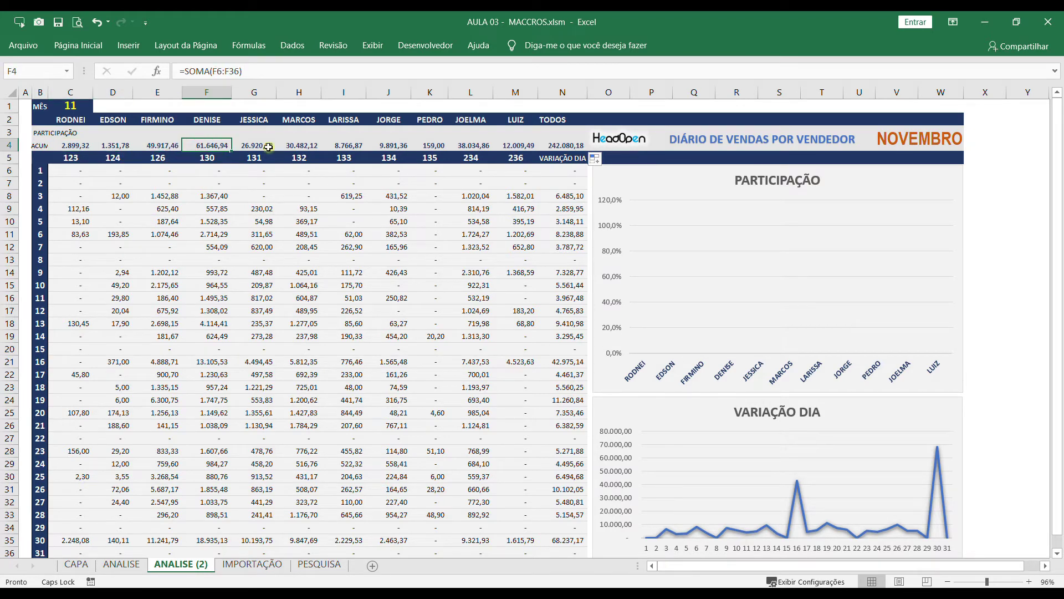
click(564, 146)
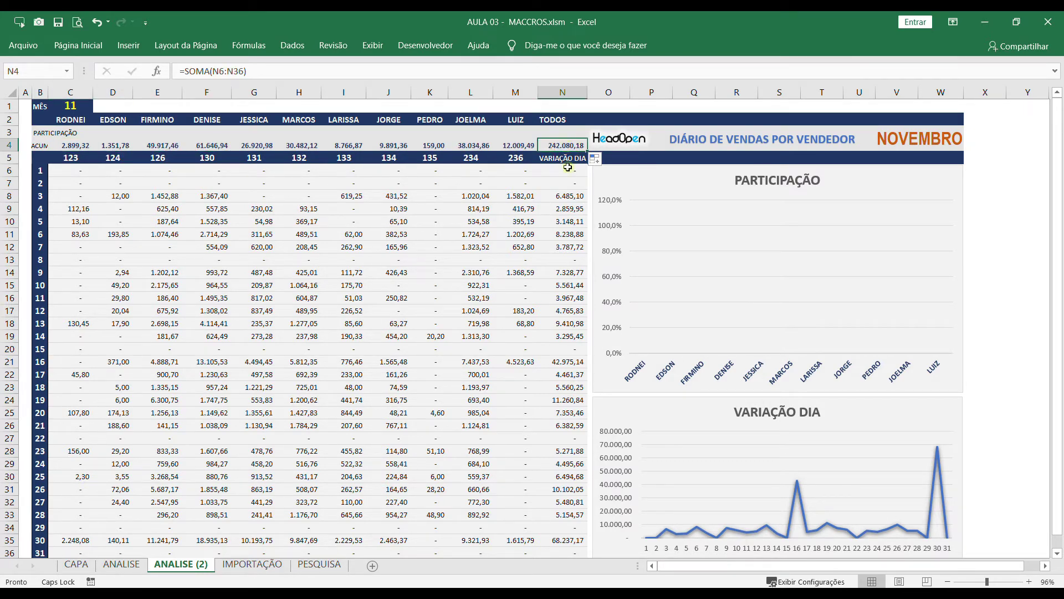
click(578, 196)
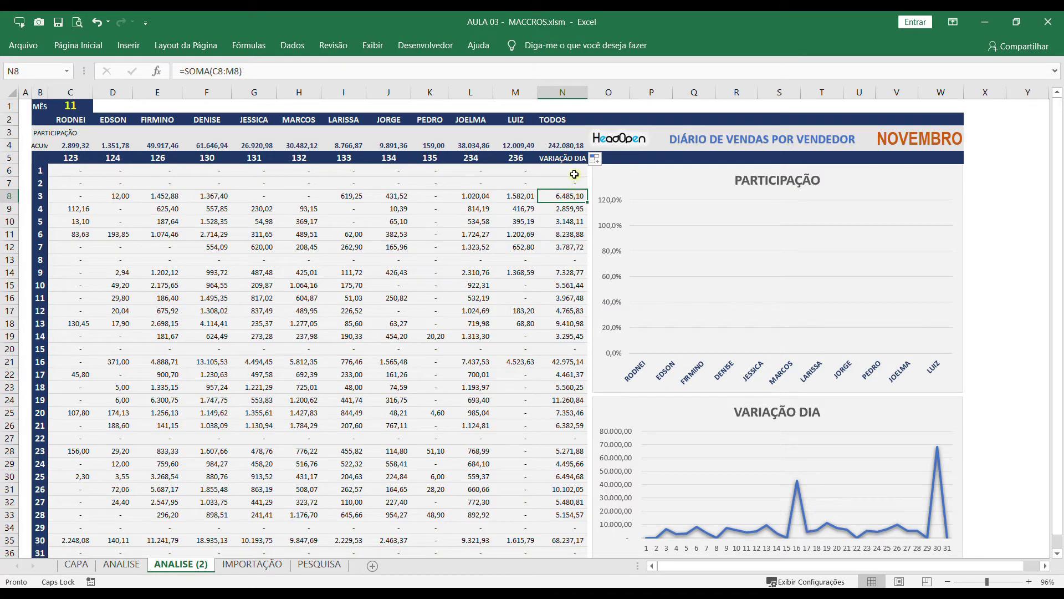
click(570, 145)
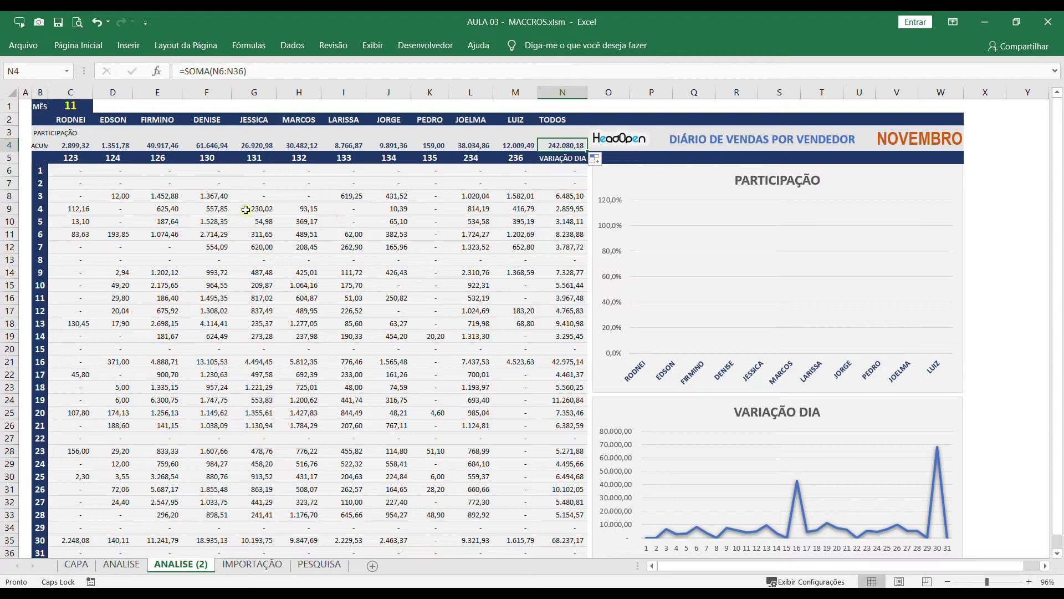
click(228, 211)
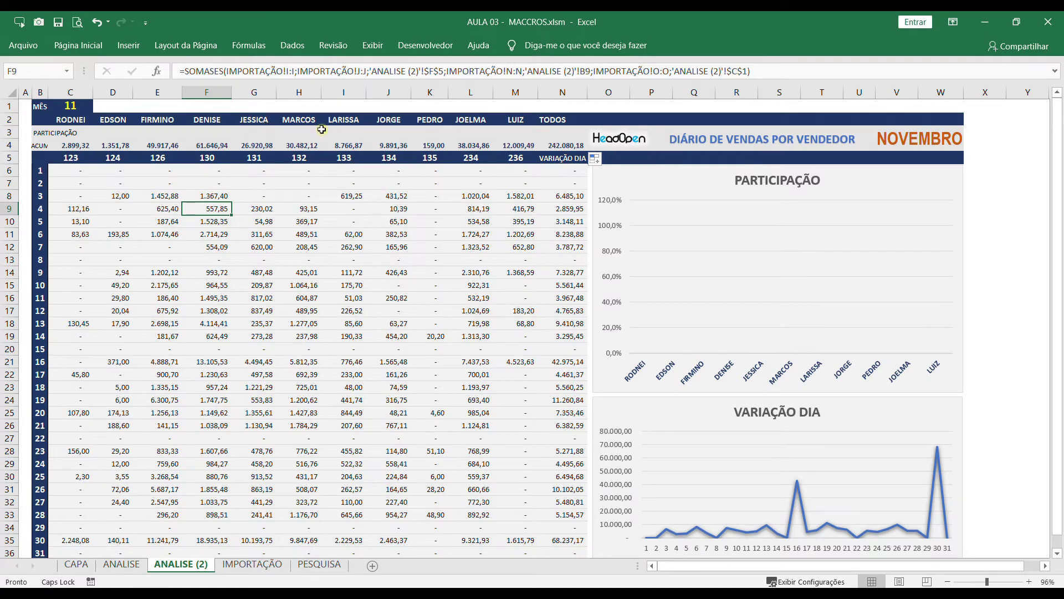
click(566, 143)
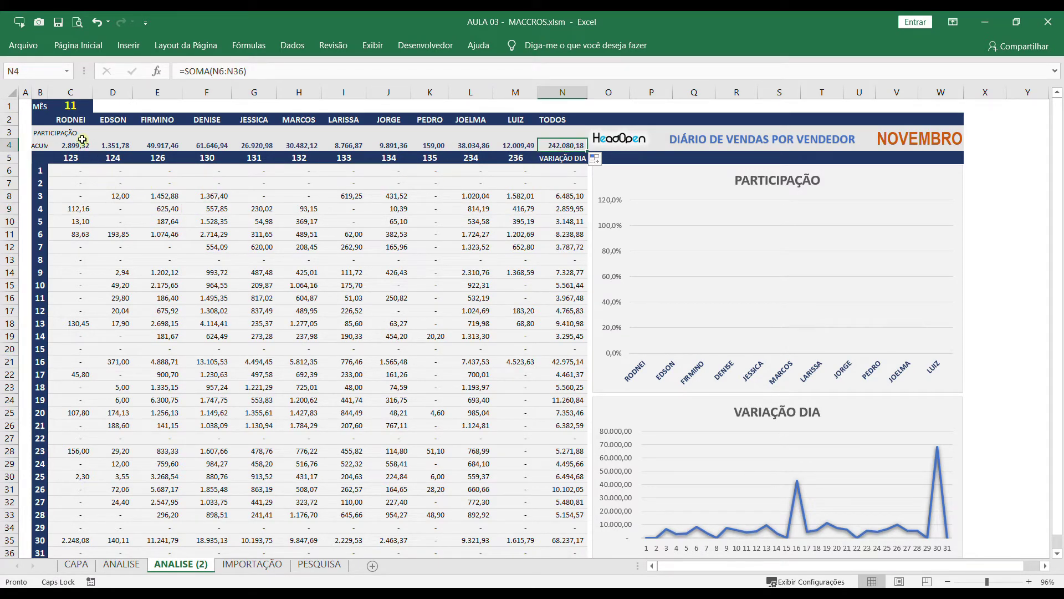
- Enter =C4/$N$4 in C3 to calculate the first seller's share of total sales in the PARTICIPAÇÃO row
click(81, 132)
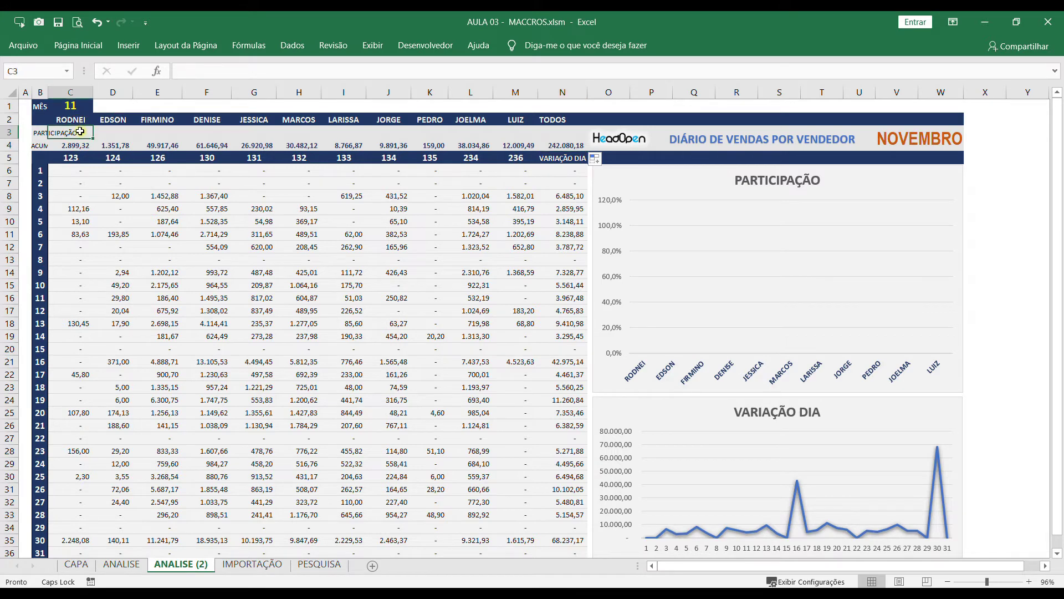
text(=)
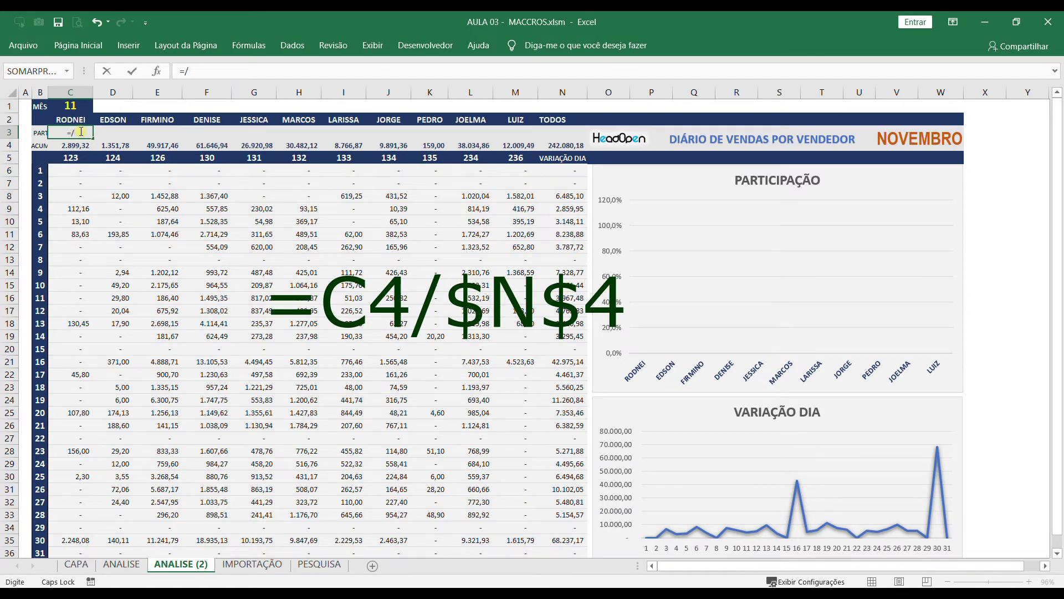
click(77, 146)
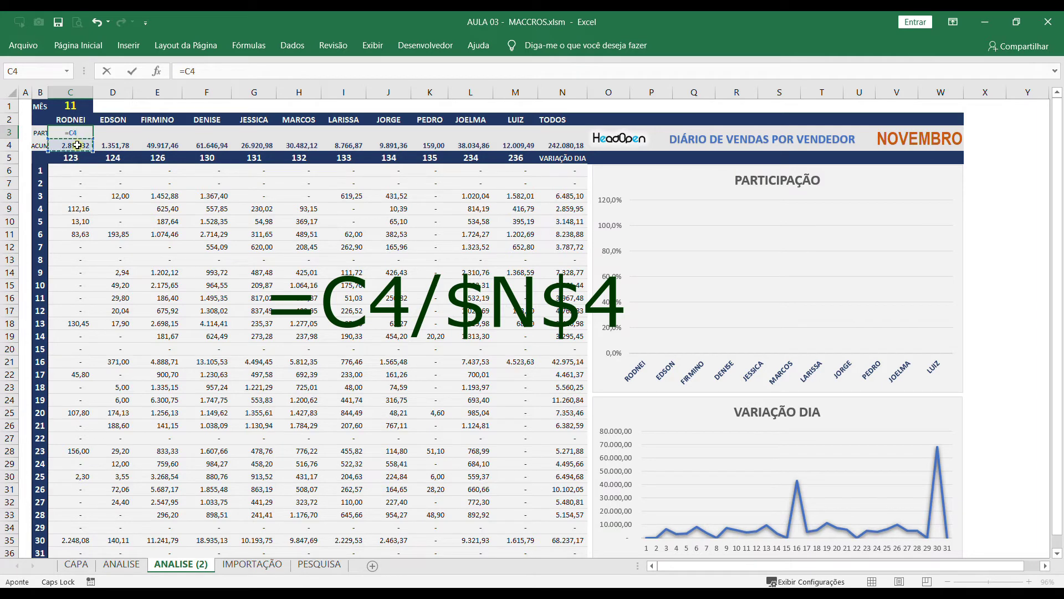
text(/)
click(558, 144)
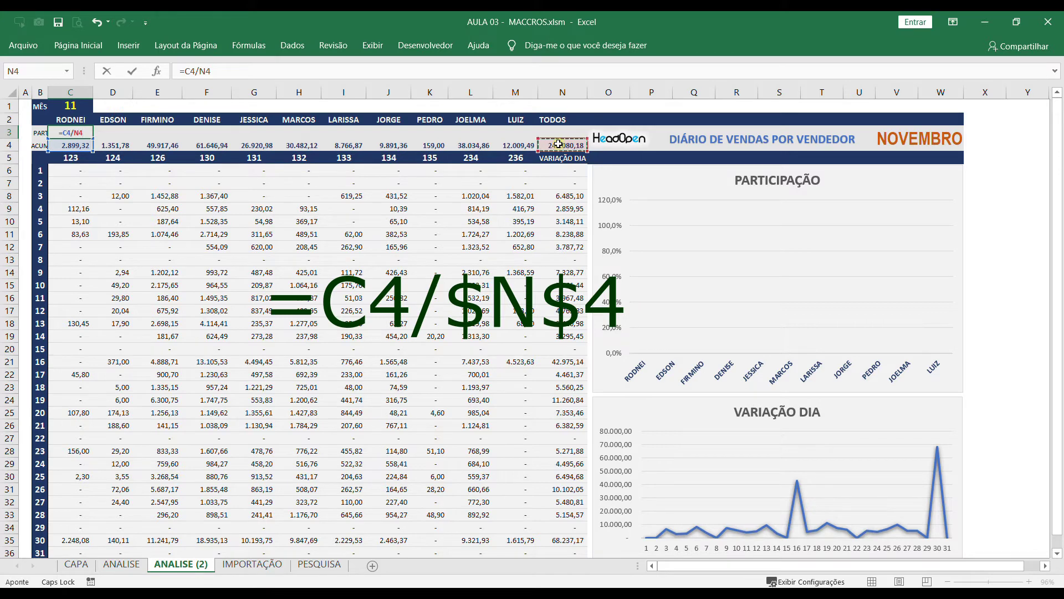
key(F4)
key(Return)
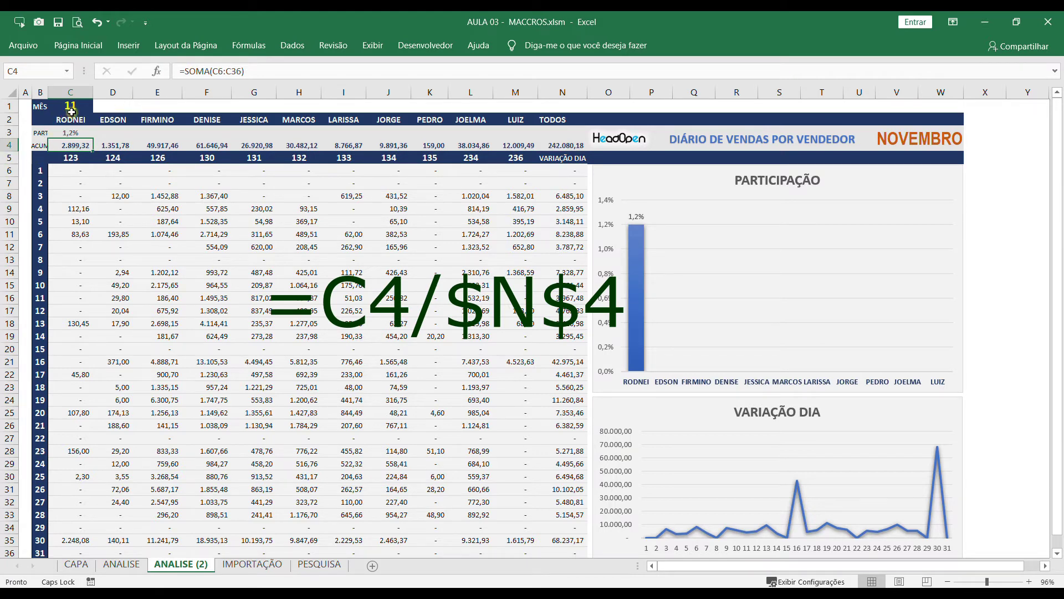
- Fill the participation formula from C3 across row 3 to M3 for all sellers
click(69, 133)
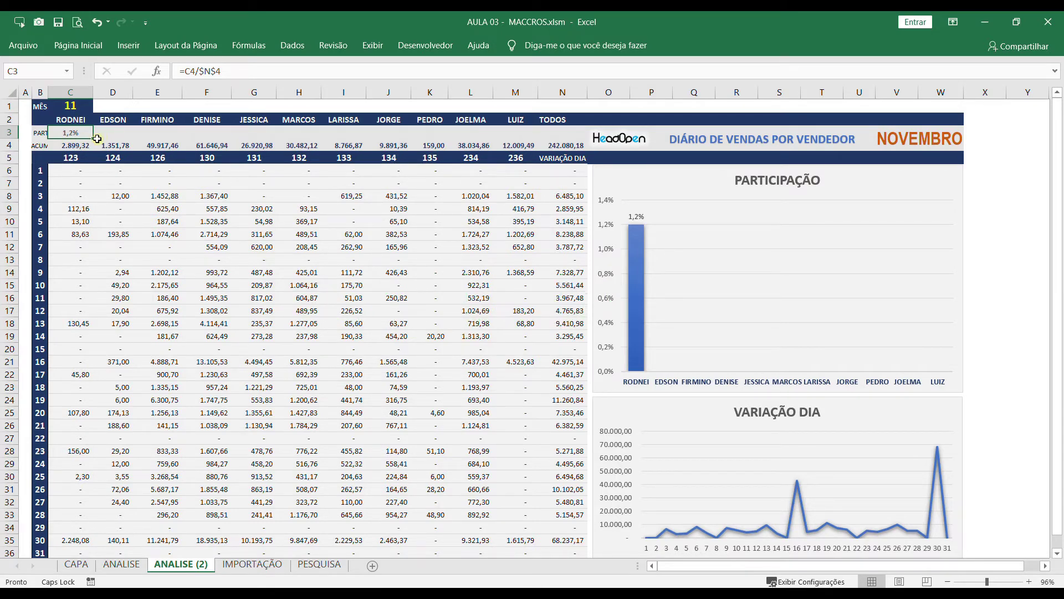
drag(92, 138, 517, 128)
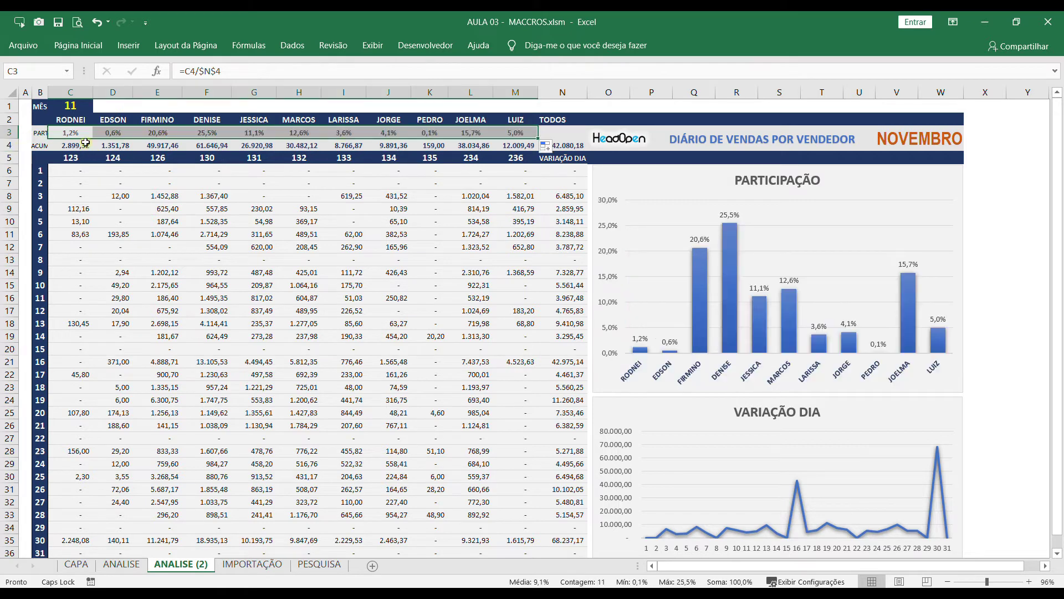
click(96, 147)
- Examine the participation formulas in row 3 and the range C2:M3 that feeds the PARTICIPAÇÃO chart
click(68, 131)
click(113, 132)
click(160, 132)
click(208, 132)
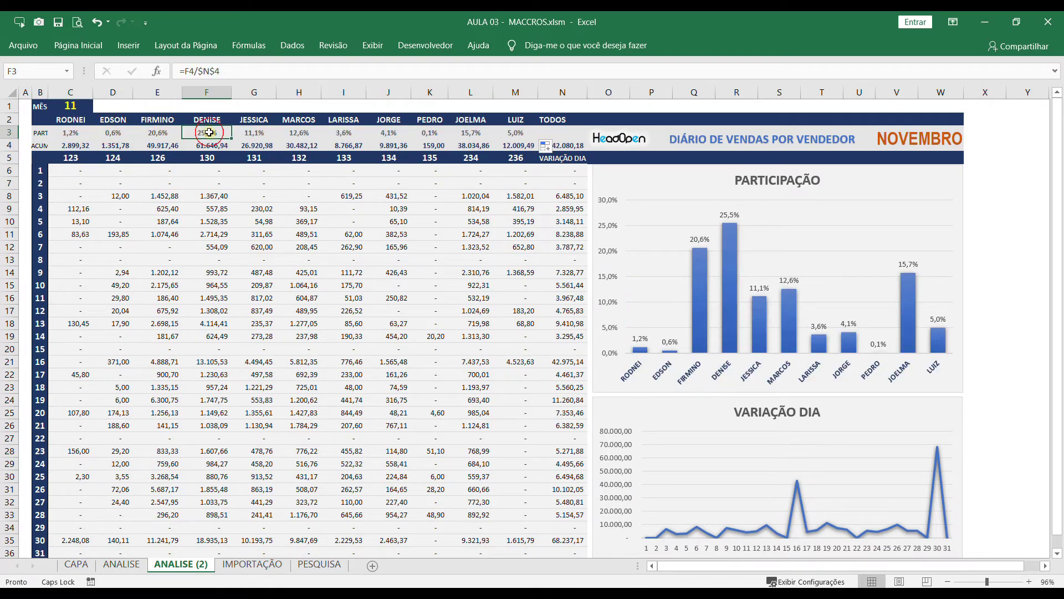
click(302, 120)
click(344, 132)
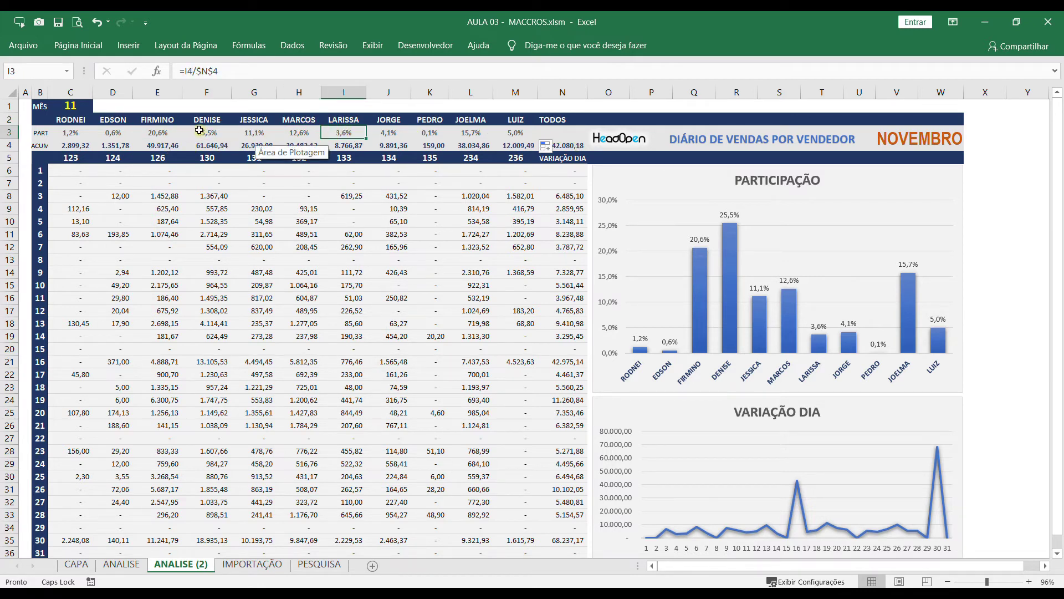
click(201, 131)
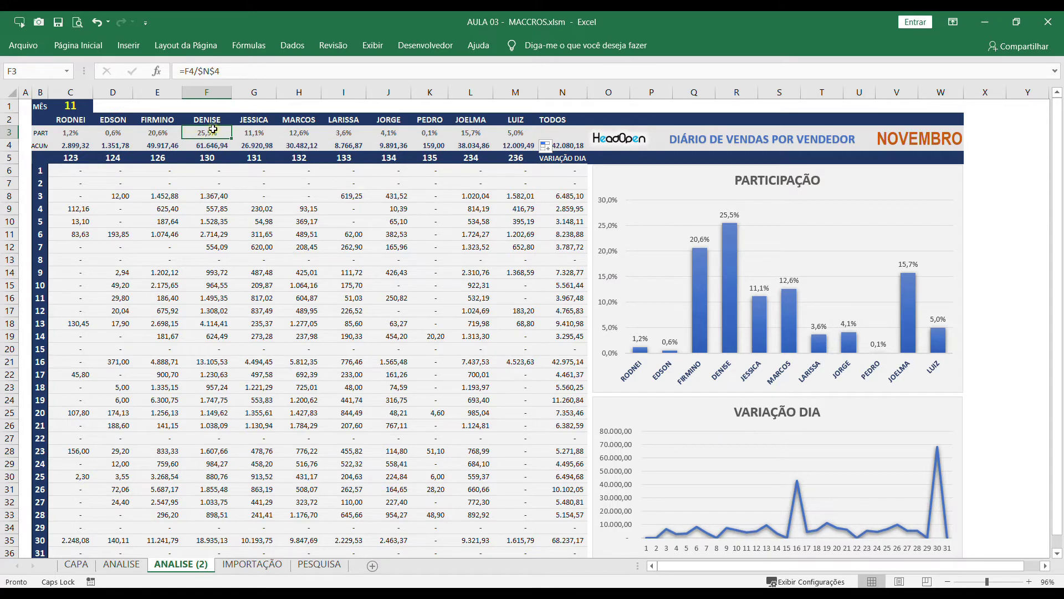
click(205, 145)
click(208, 135)
scroll(209, 162, down, 1)
scroll(208, 162, up, 1)
drag(58, 119, 524, 134)
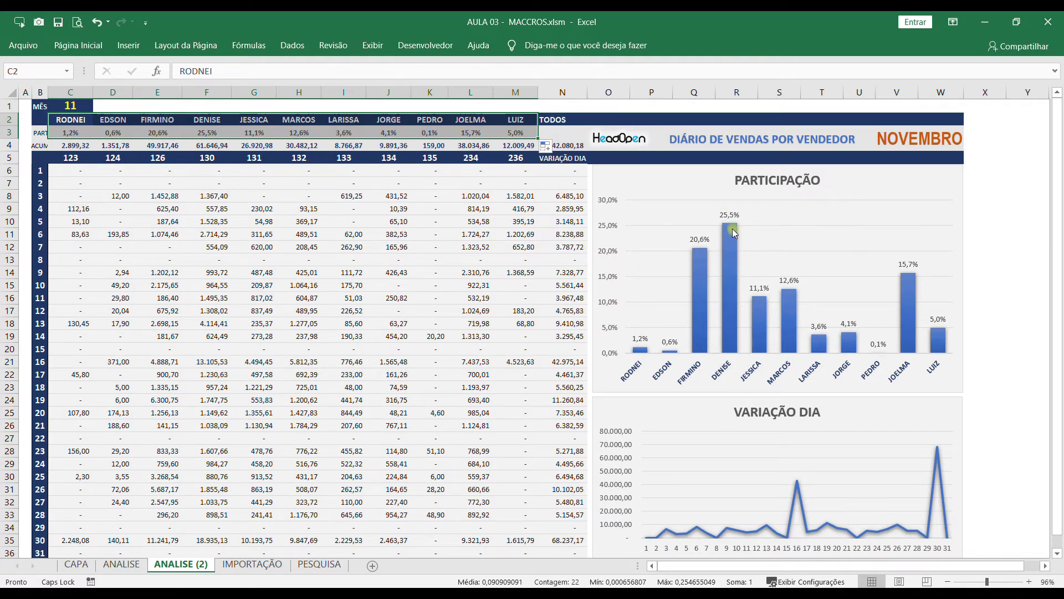
click(242, 272)
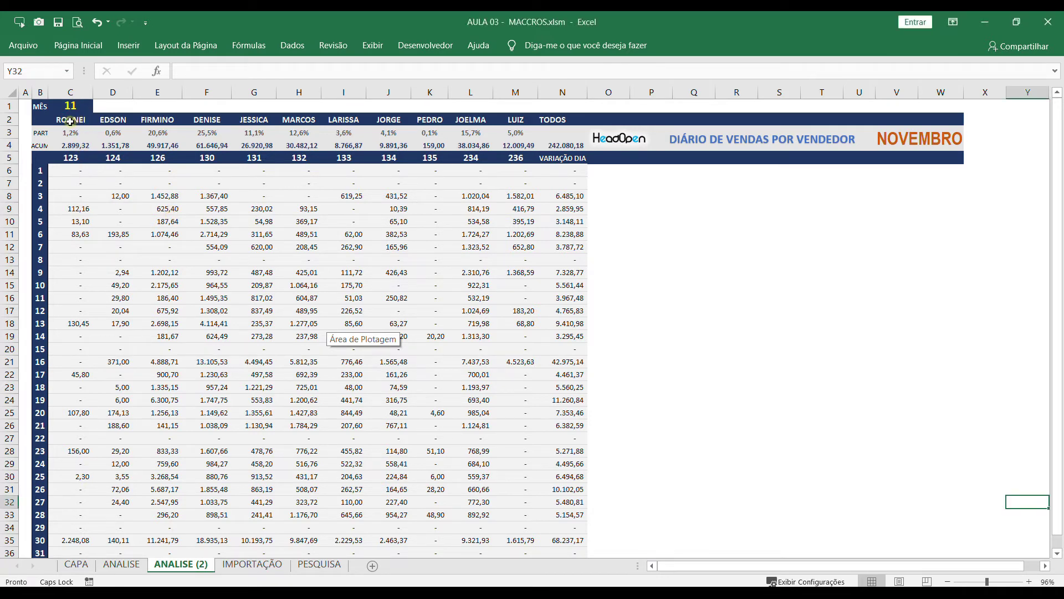
- Insert the recommended Coluna Agrupada chart from the seller names and participation percentages in B2:M3
click(49, 119)
drag(44, 119, 515, 122)
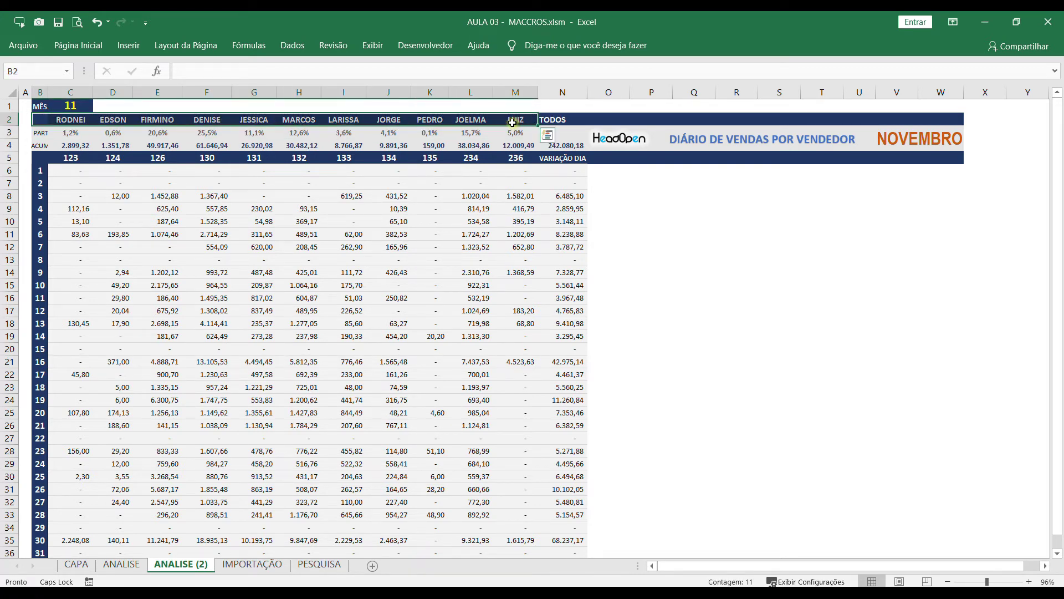
drag(41, 120, 516, 131)
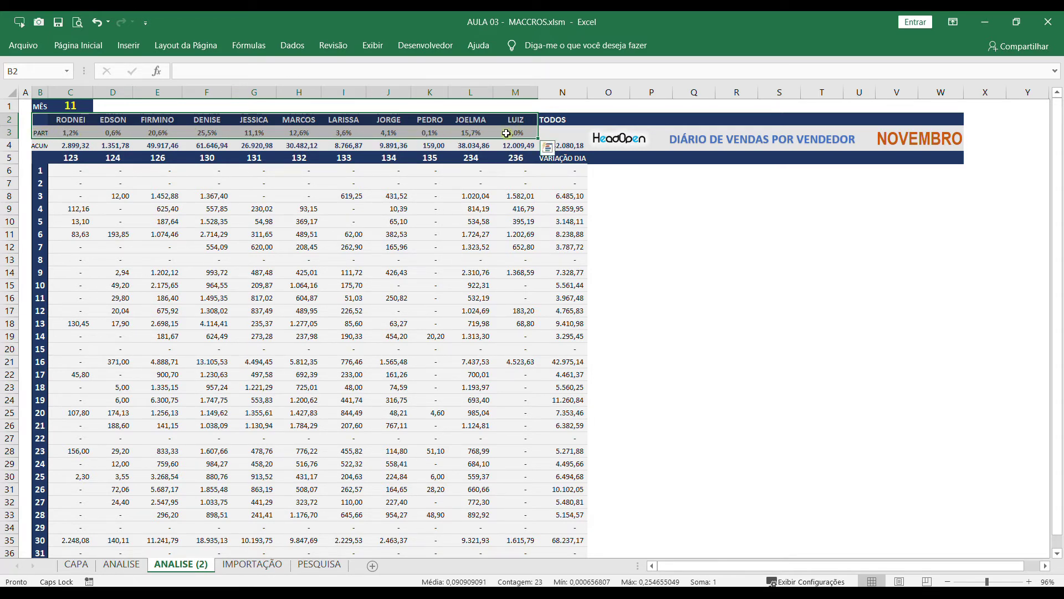
click(124, 49)
click(410, 79)
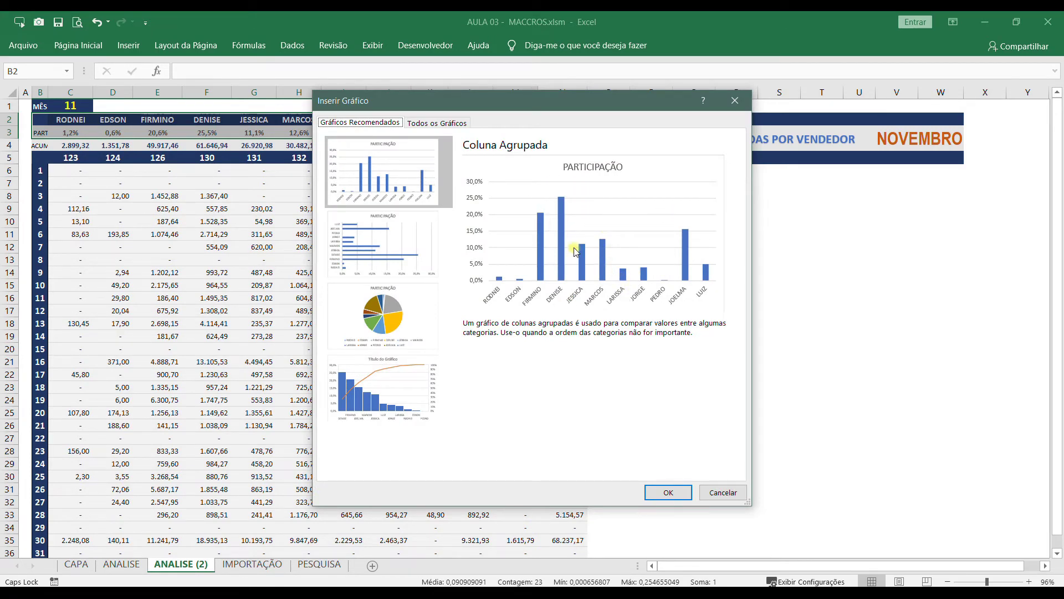
click(666, 494)
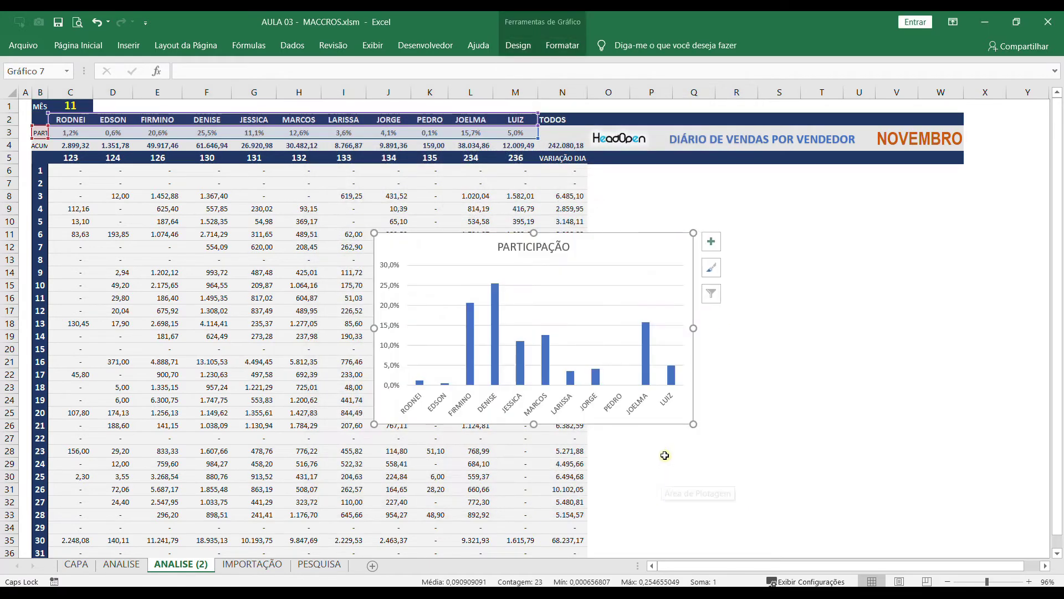
- Enlarge the new PARTICIPAÇÃO chart and add data labels to its columns
drag(693, 425, 823, 494)
drag(732, 497, 735, 472)
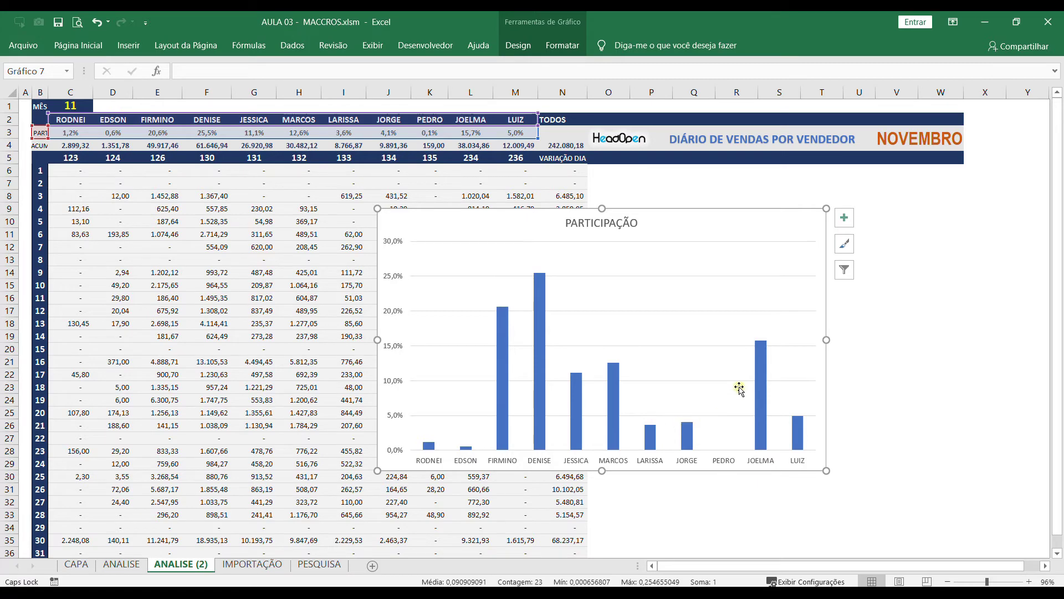
right_click(541, 351)
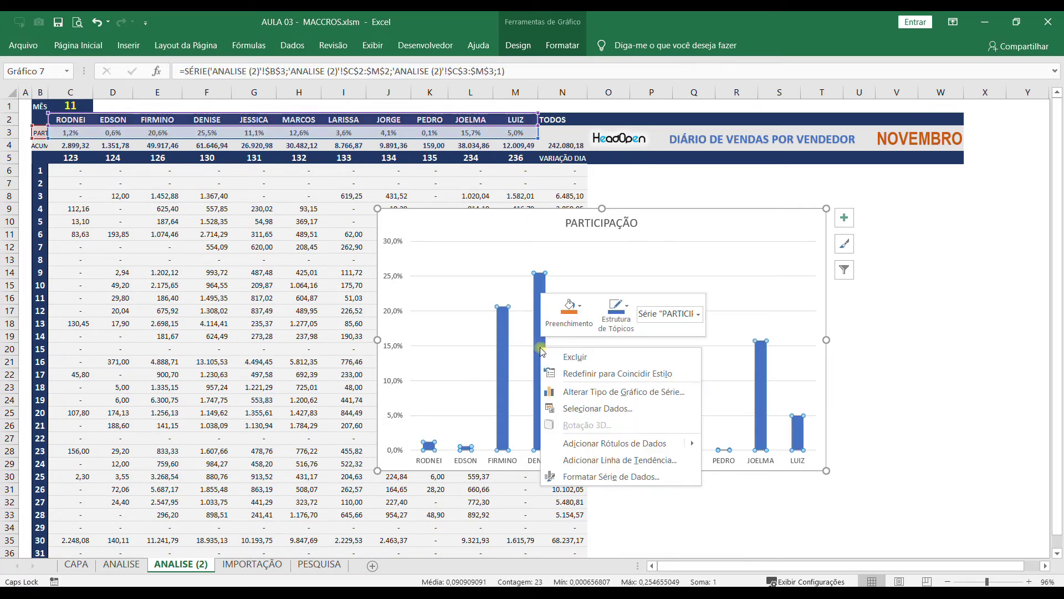
click(583, 447)
click(881, 271)
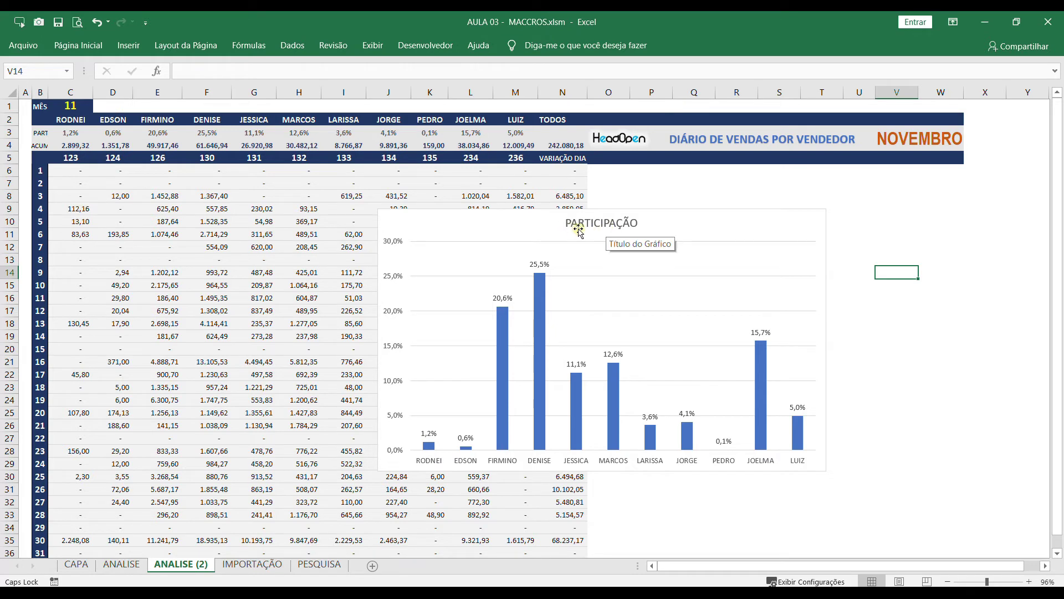
- Compare the PARTICIPAÇÃO label in B3 and the source range B2:M3 with the chart's title
click(36, 134)
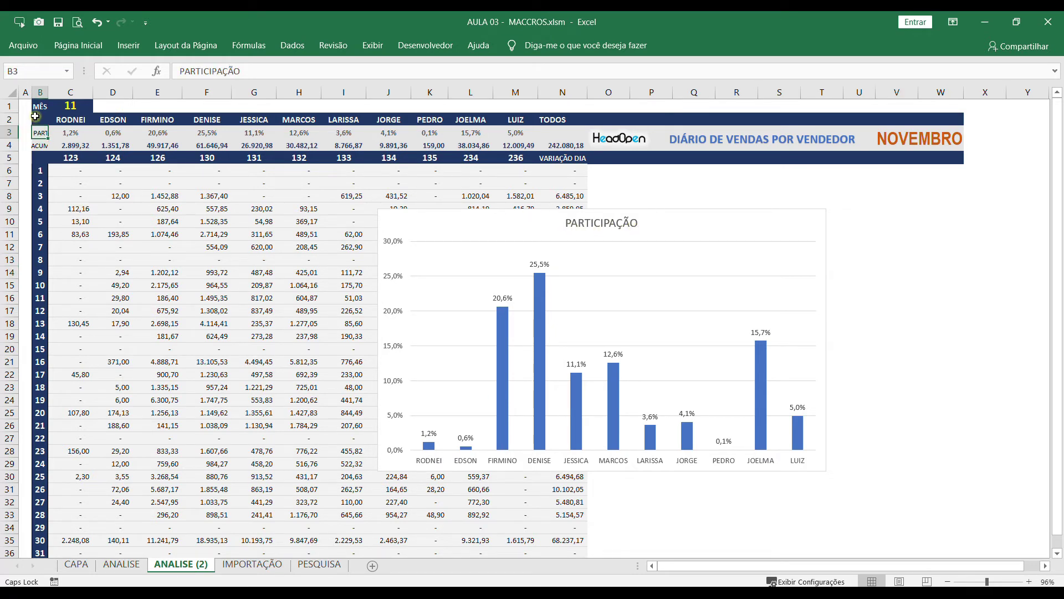
drag(35, 116, 498, 133)
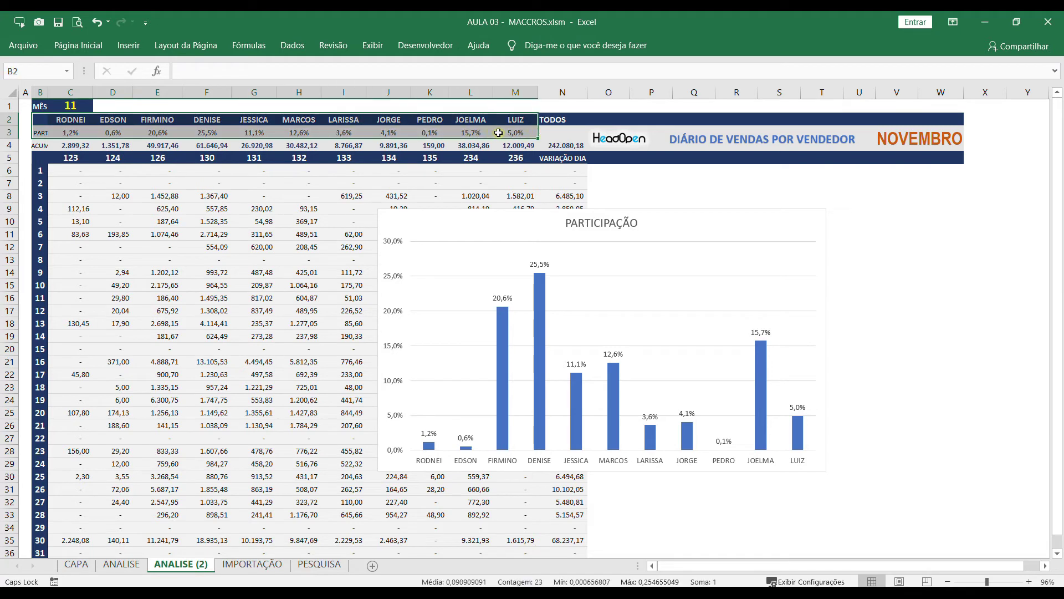
click(40, 134)
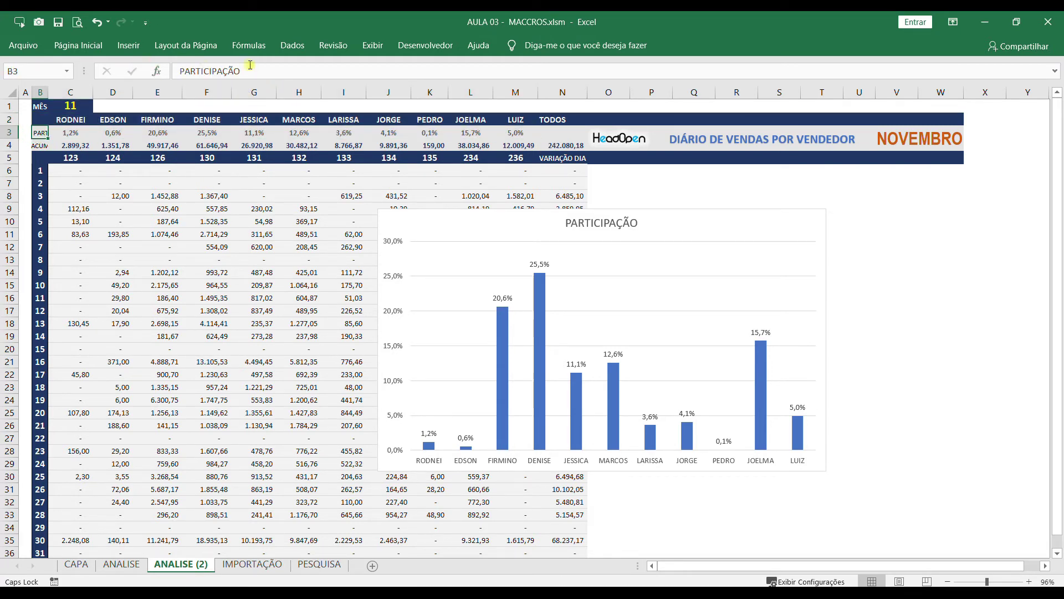
click(637, 246)
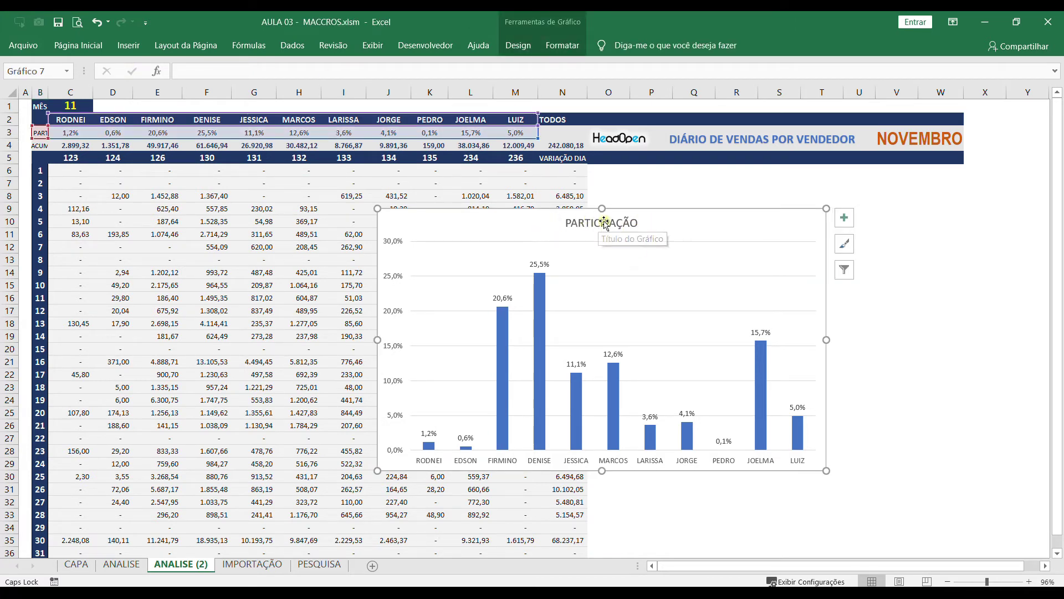
click(878, 357)
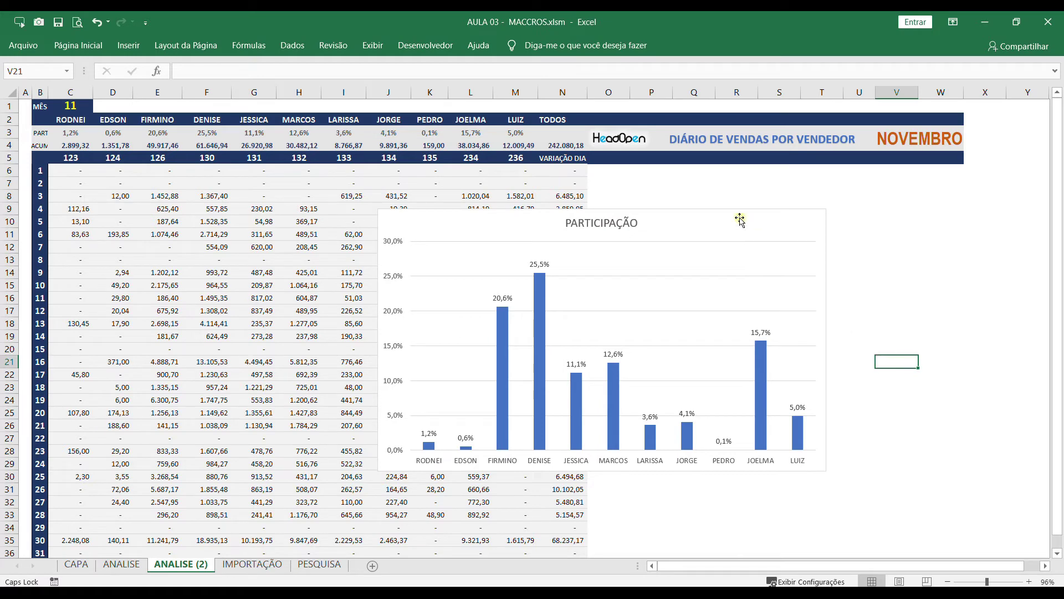
- Apply the light chart style with shadowed gradient-blue columns and a bold title to the PARTICIPAÇÃO chart
click(667, 210)
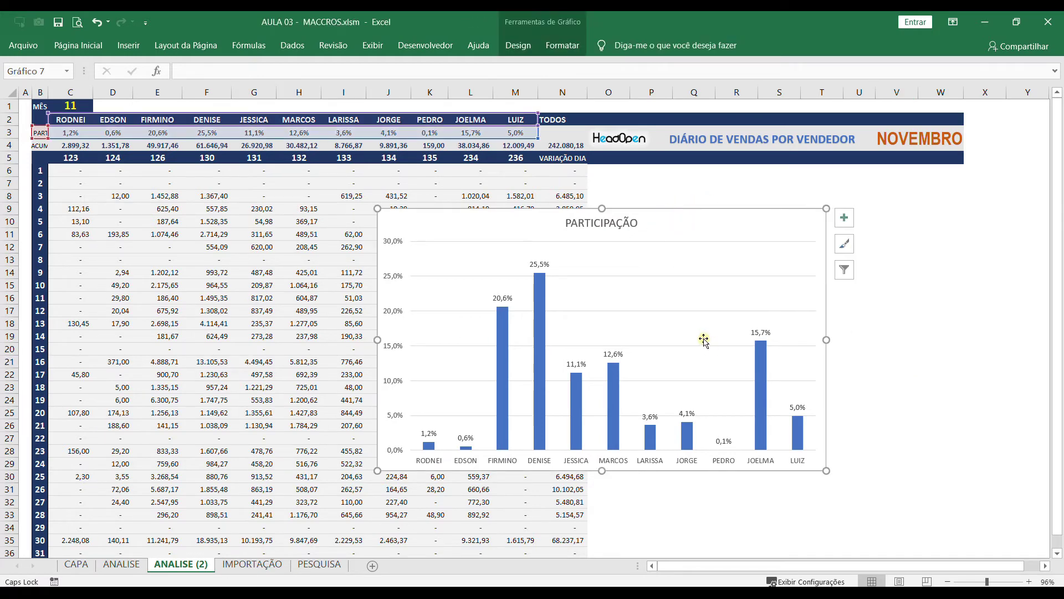
click(524, 45)
click(652, 94)
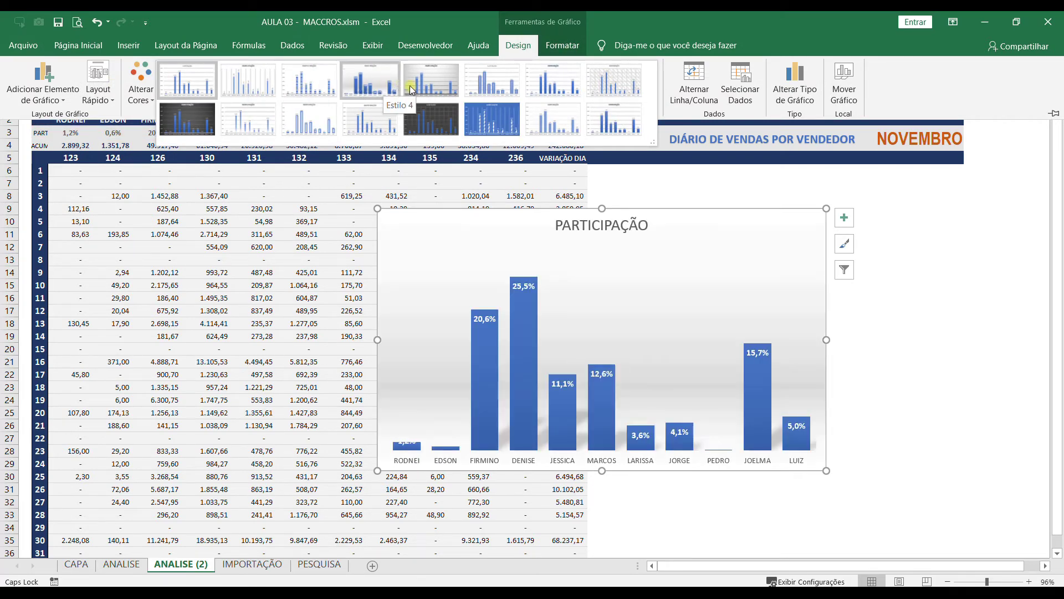
click(205, 126)
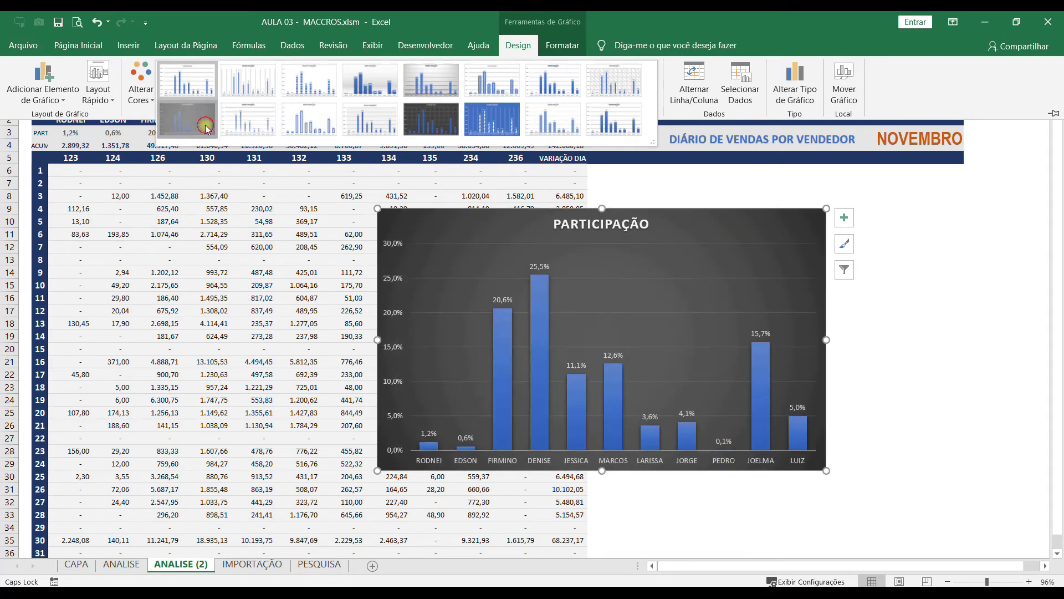
click(653, 94)
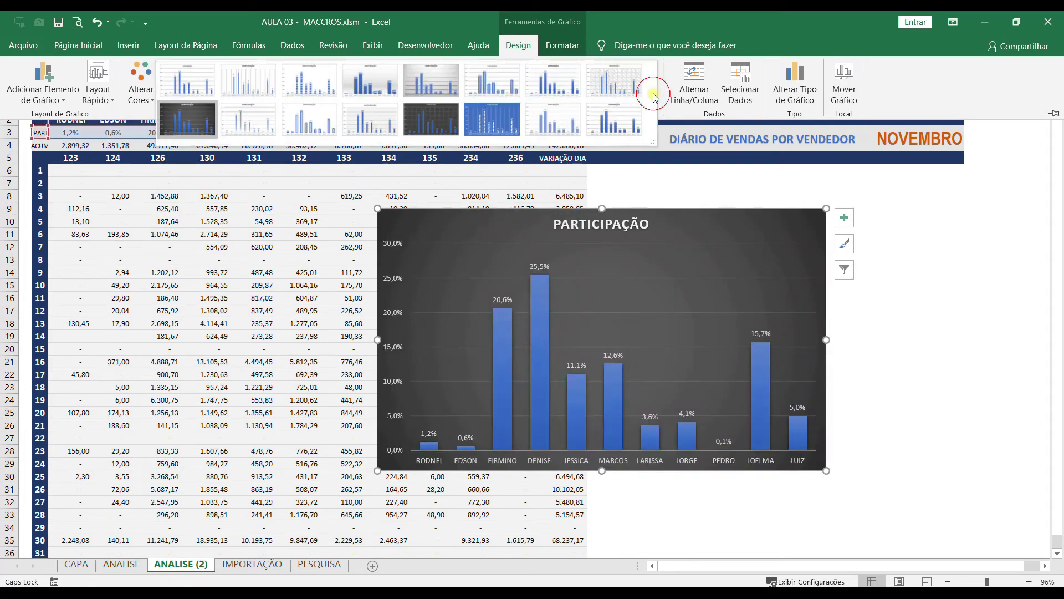
click(614, 119)
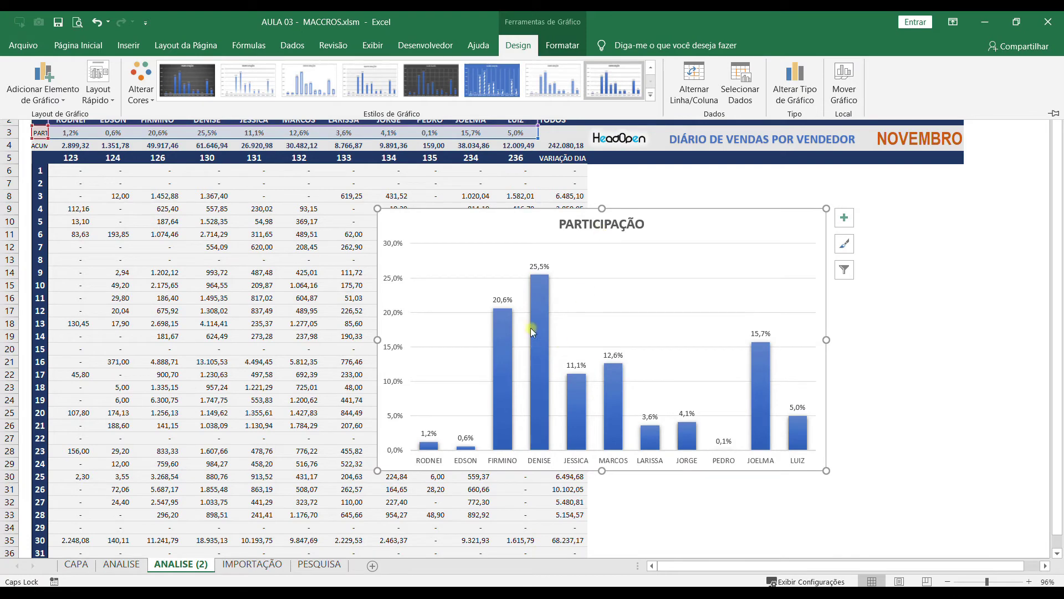
- Move and shrink the PARTICIPAÇÃO chart to fit columns O to W, from row 6 to about row 21
click(375, 361)
click(380, 367)
drag(382, 366, 593, 302)
drag(779, 430, 780, 364)
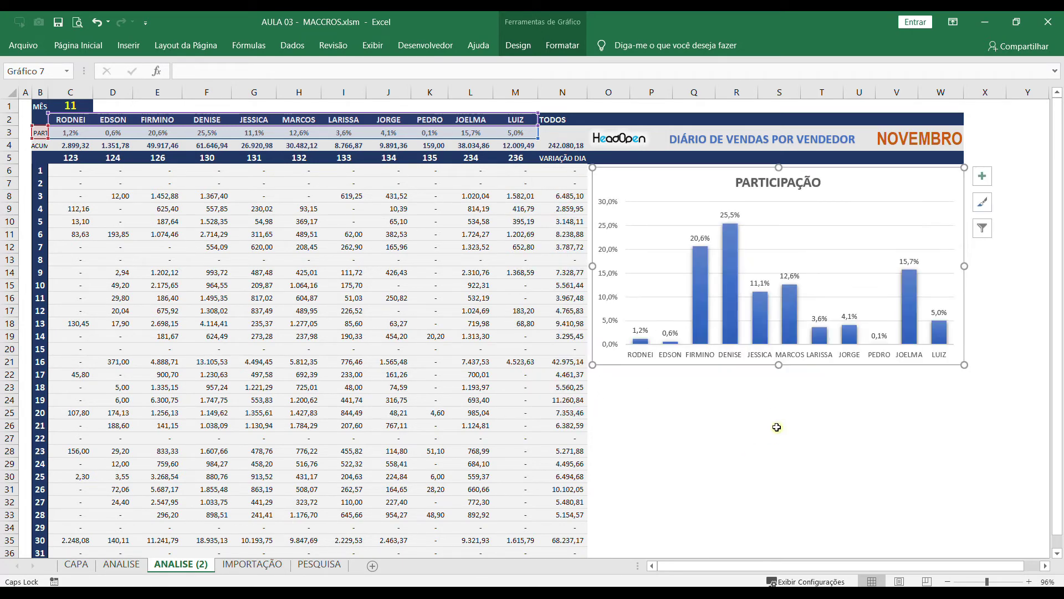
click(776, 427)
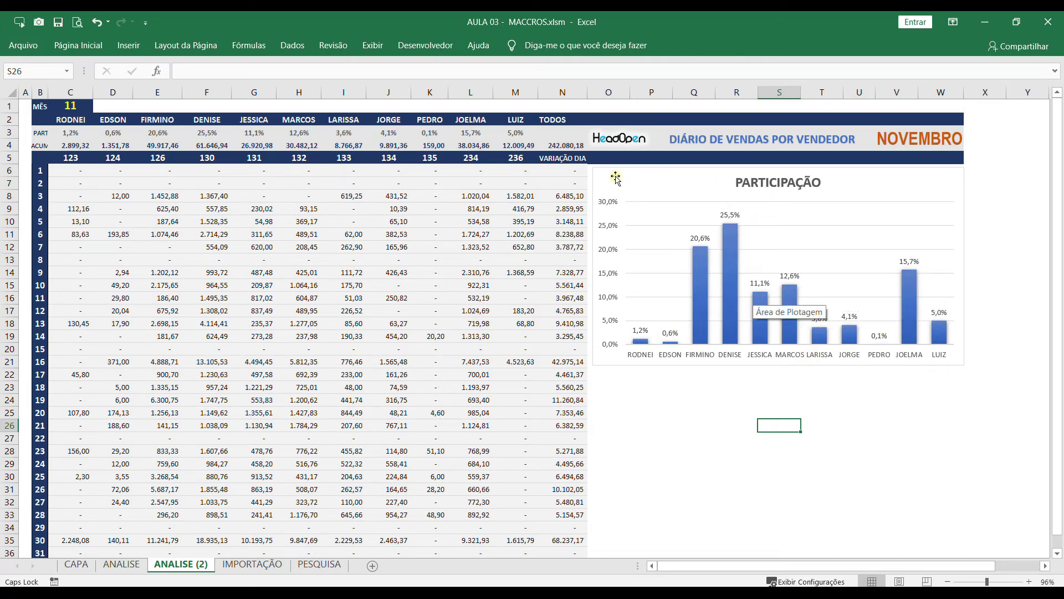
click(677, 390)
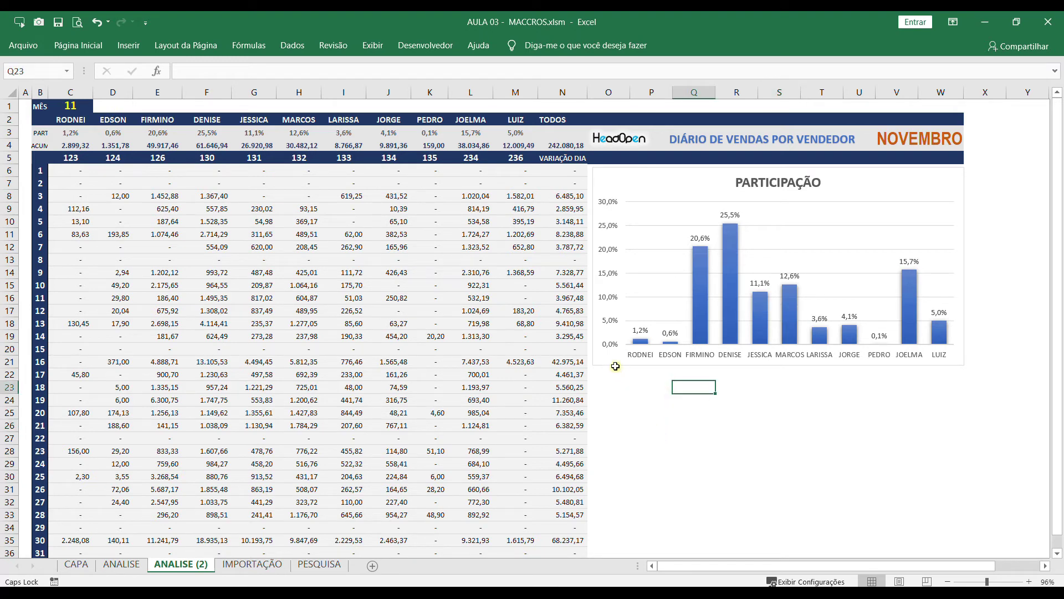
- Review the daily totals in N6:N36 and the day numbers in B6:B36 as data for the second chart
drag(569, 169, 576, 546)
drag(37, 170, 37, 552)
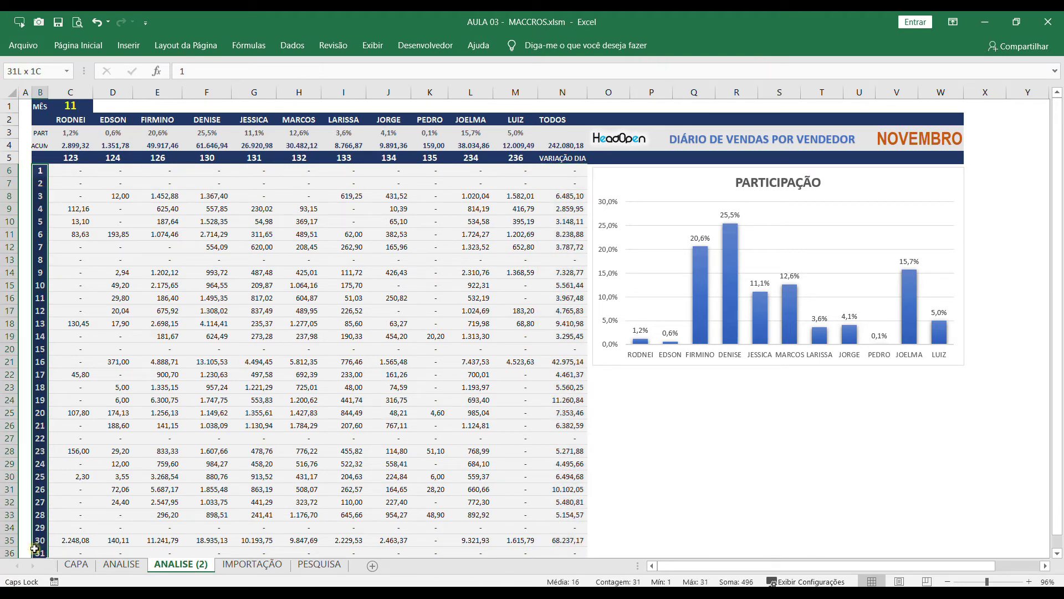
scroll(145, 320, down, 1)
scroll(145, 319, up, 1)
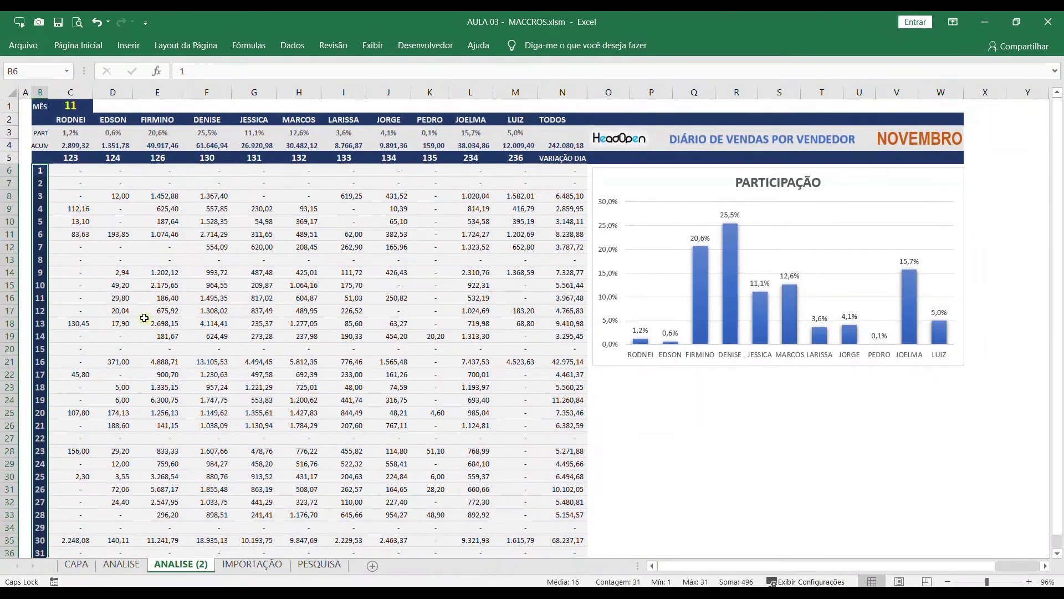
- Insert the recommended Linha chart from the day column B5:B36 and the VARIAÇÃO DIA column N5:N36
click(39, 157)
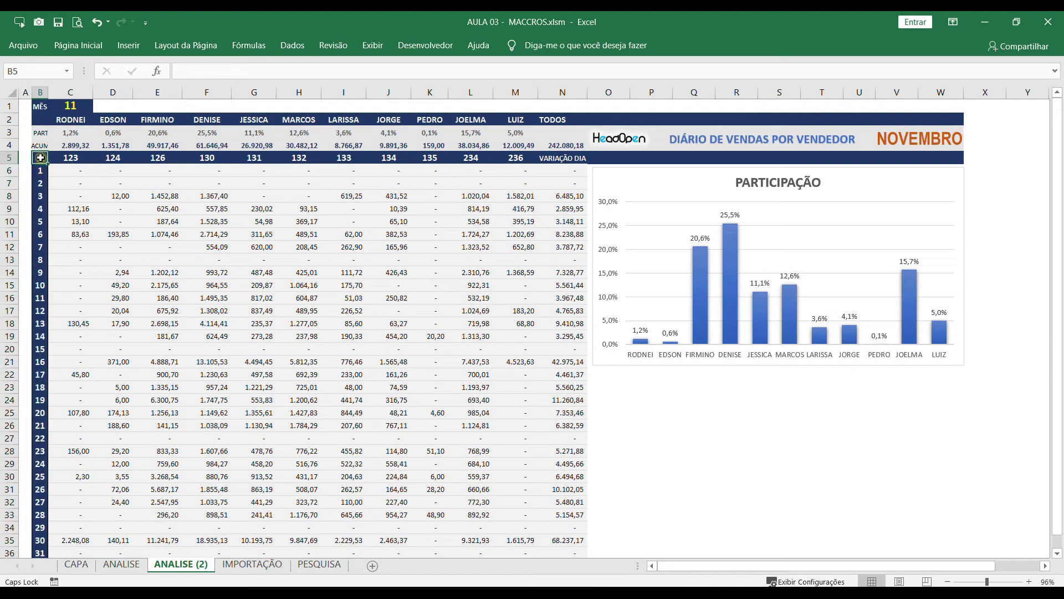
drag(41, 157, 37, 554)
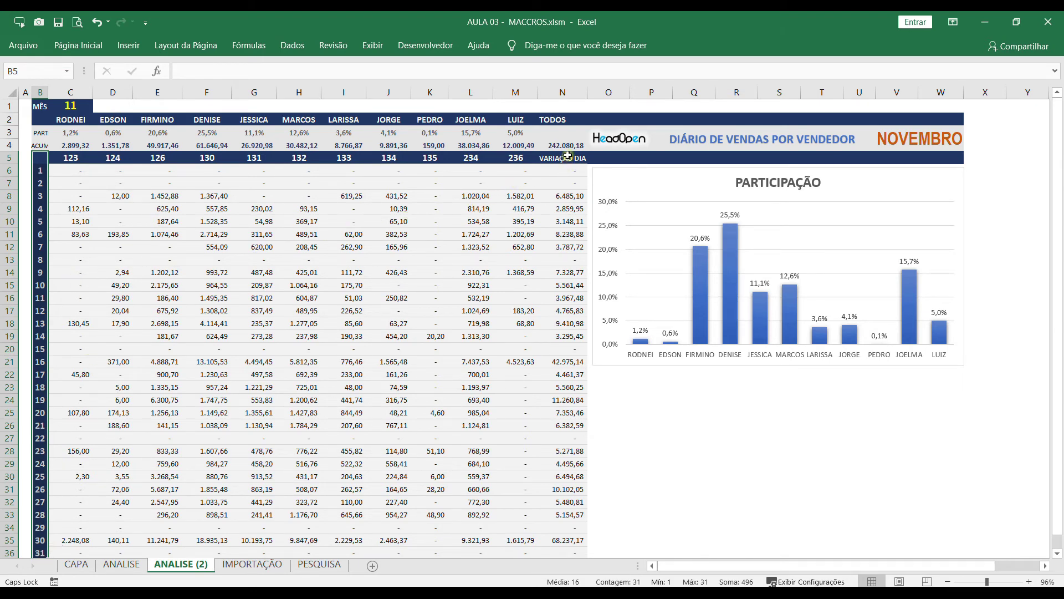
drag(568, 157, 572, 555)
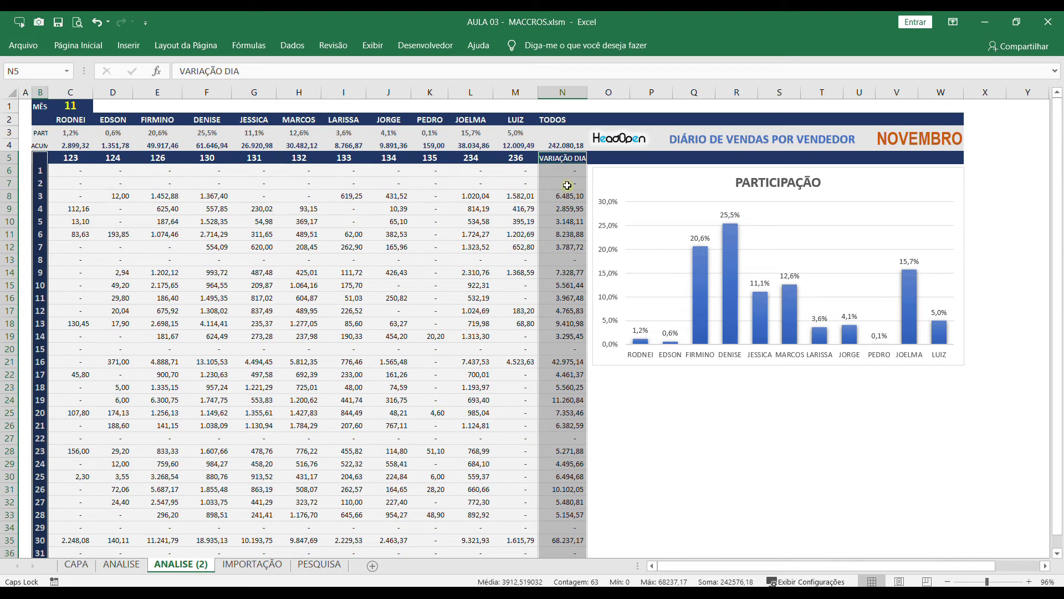
click(127, 45)
click(419, 82)
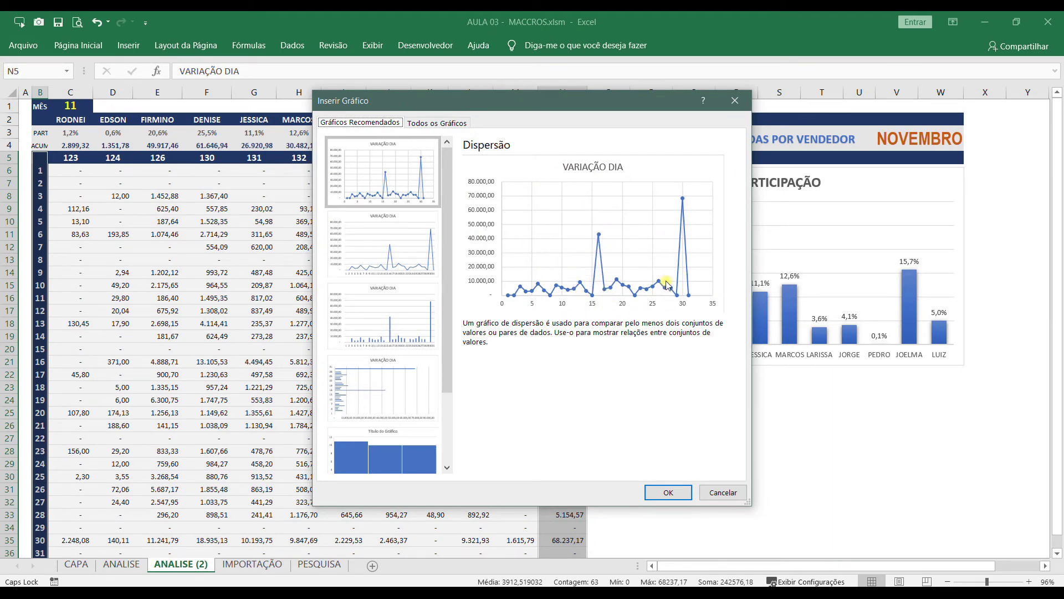
click(388, 240)
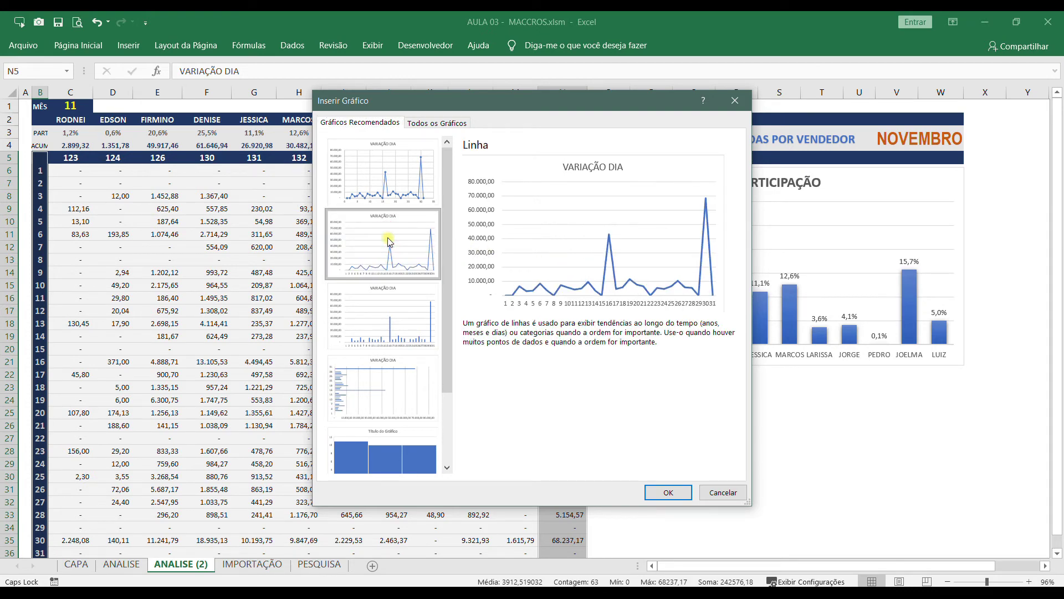
click(669, 493)
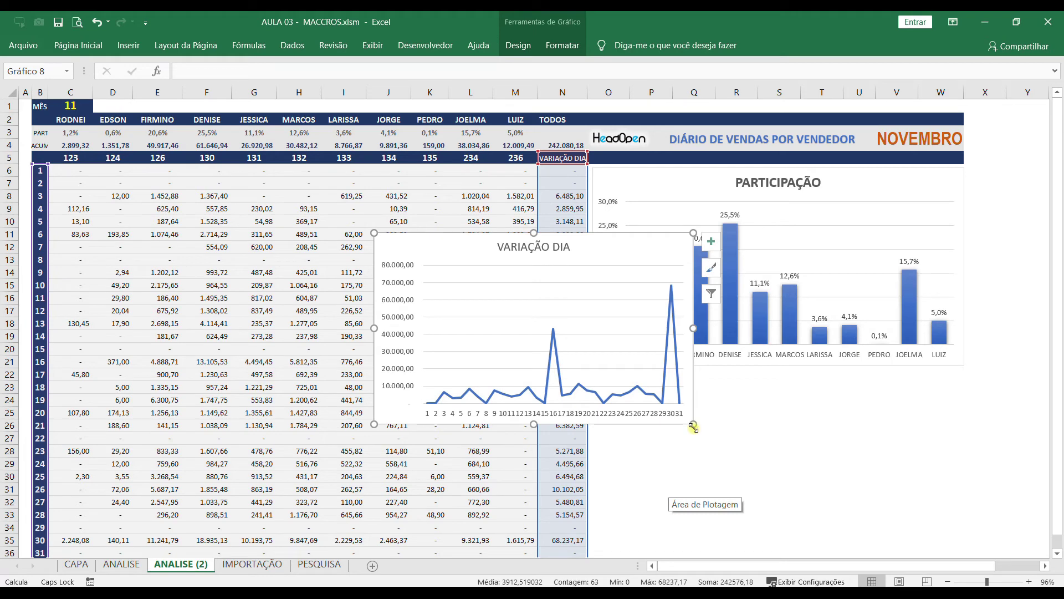
- Enlarge and reposition the VARIAÇÃO DIA line chart, and compare its title with the heading in N5
drag(693, 425, 795, 452)
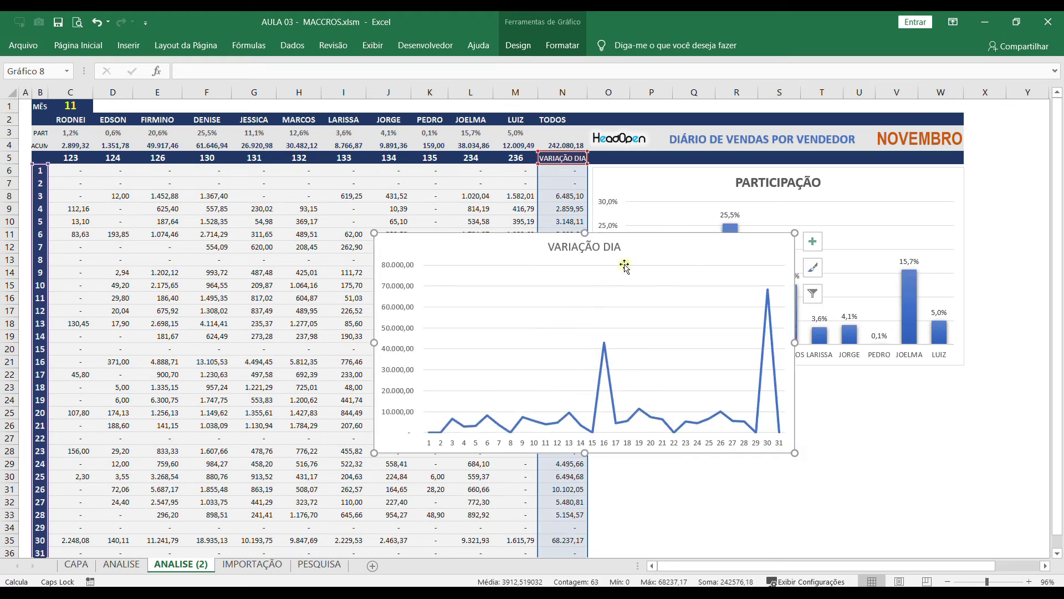
drag(633, 249, 696, 310)
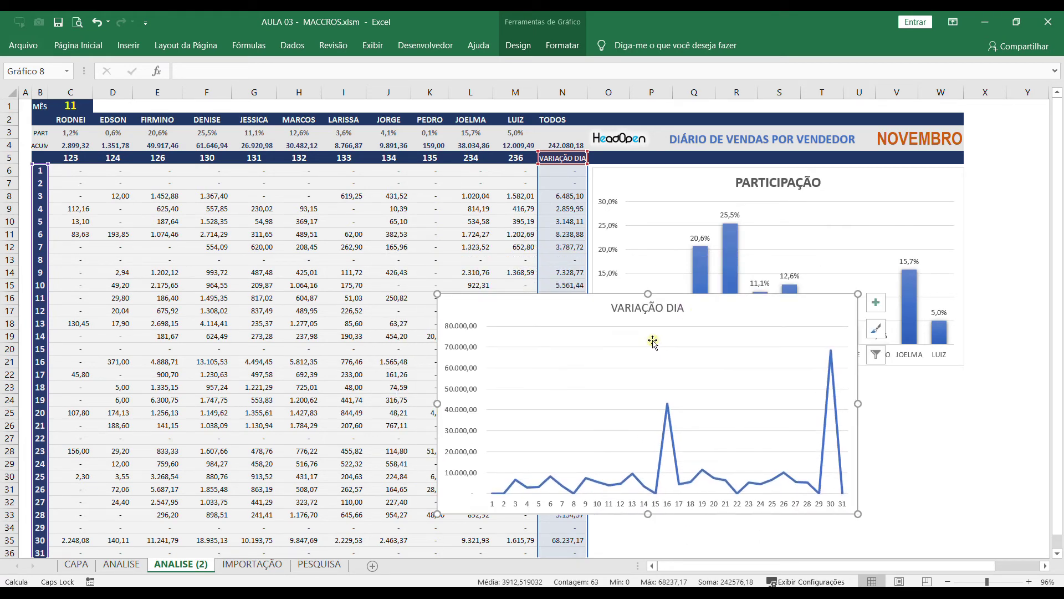
click(942, 426)
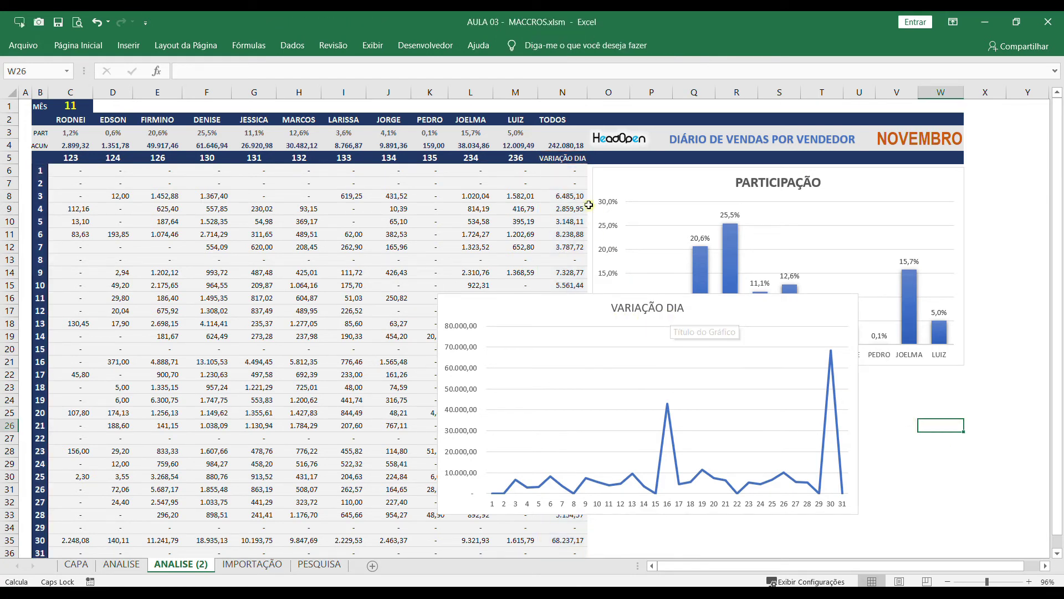
click(567, 158)
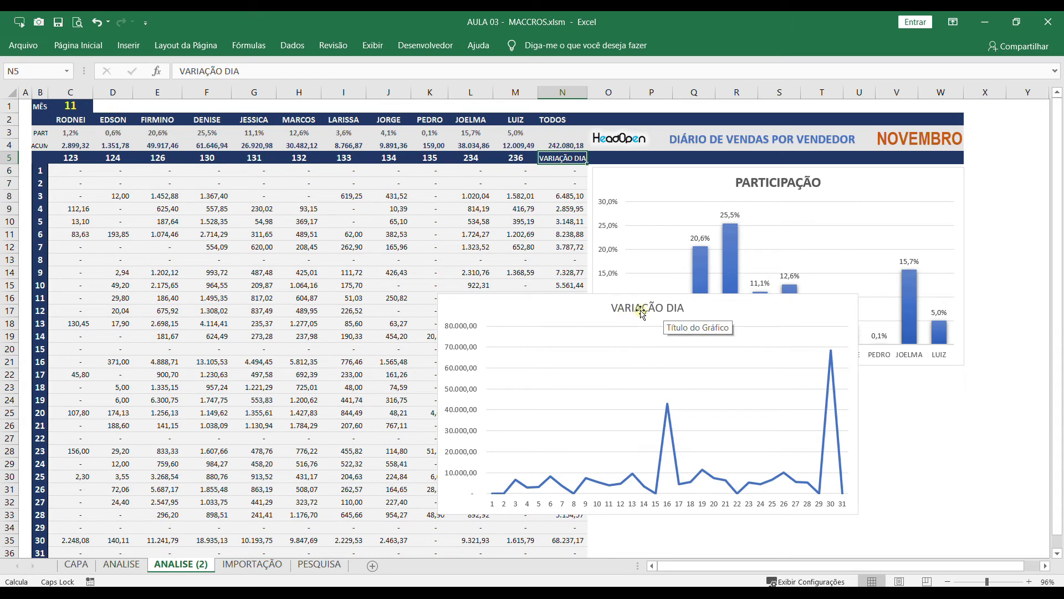
mouse_move(669, 408)
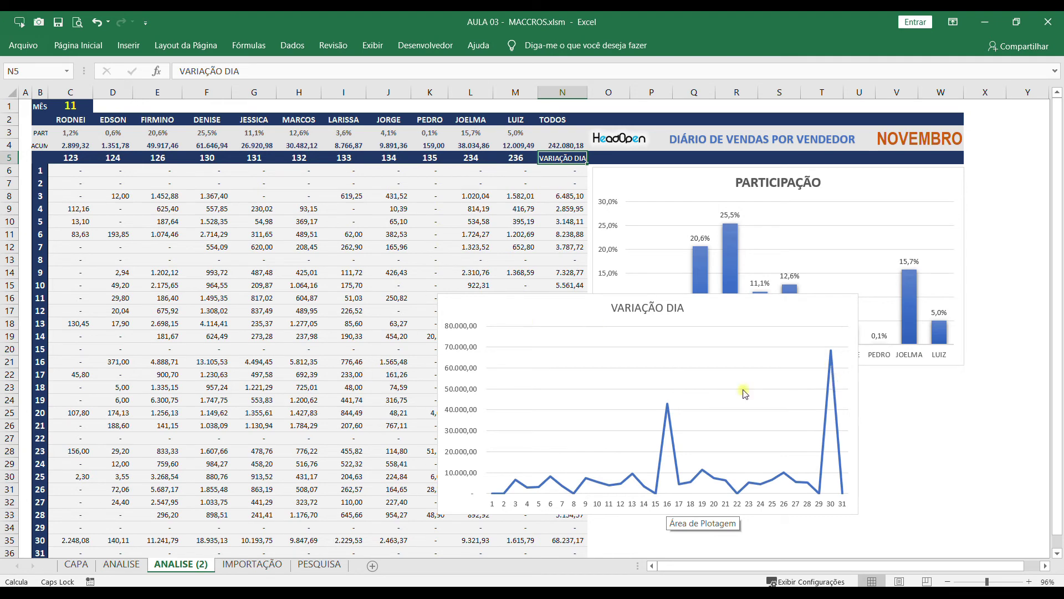
- Apply the light chart style with a shadowed blue line and a bold title to the VARIAÇÃO DIA chart
click(858, 392)
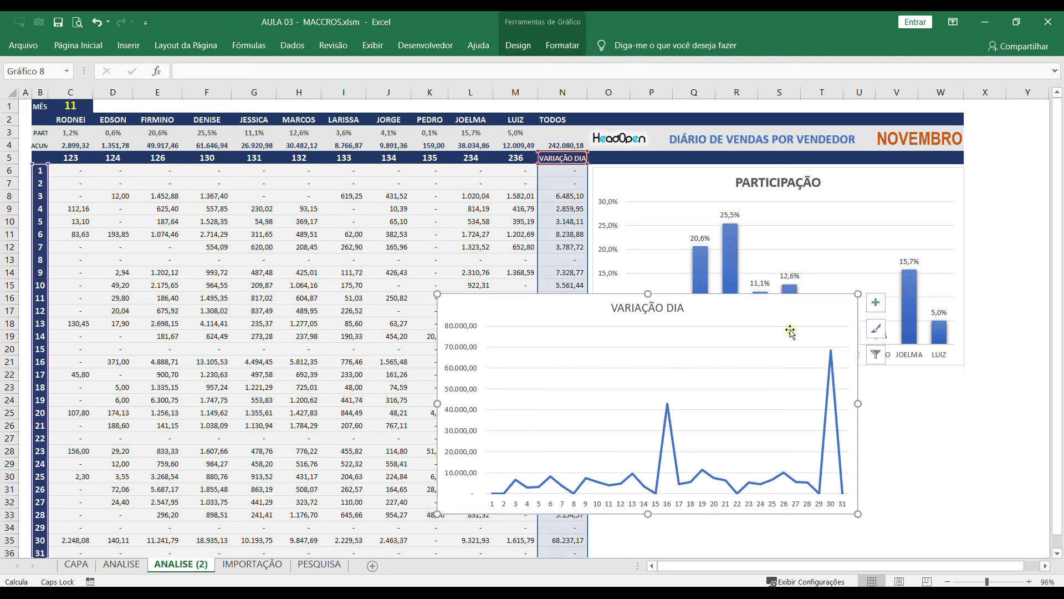
click(515, 46)
click(650, 96)
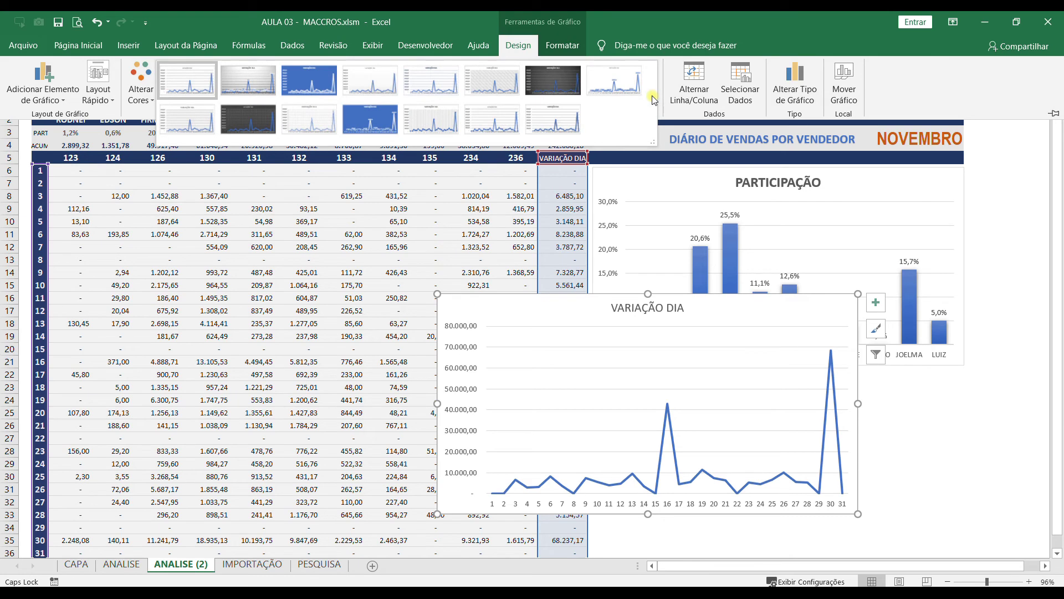
click(558, 122)
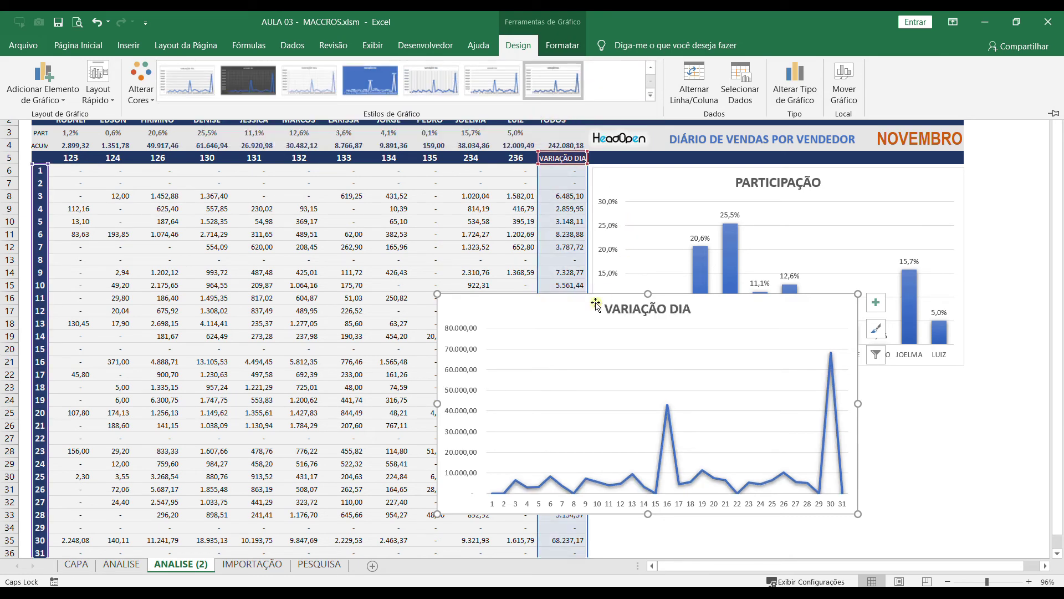
- Place the VARIAÇÃO DIA chart directly below the PARTICIPAÇÃO chart, matching its width and ending near the table's last row
click(547, 297)
mouse_move(534, 300)
mouse_down()
mouse_move(724, 361)
mouse_move(687, 369)
mouse_up()
drag(1014, 476, 965, 476)
scroll(872, 482, down, 3)
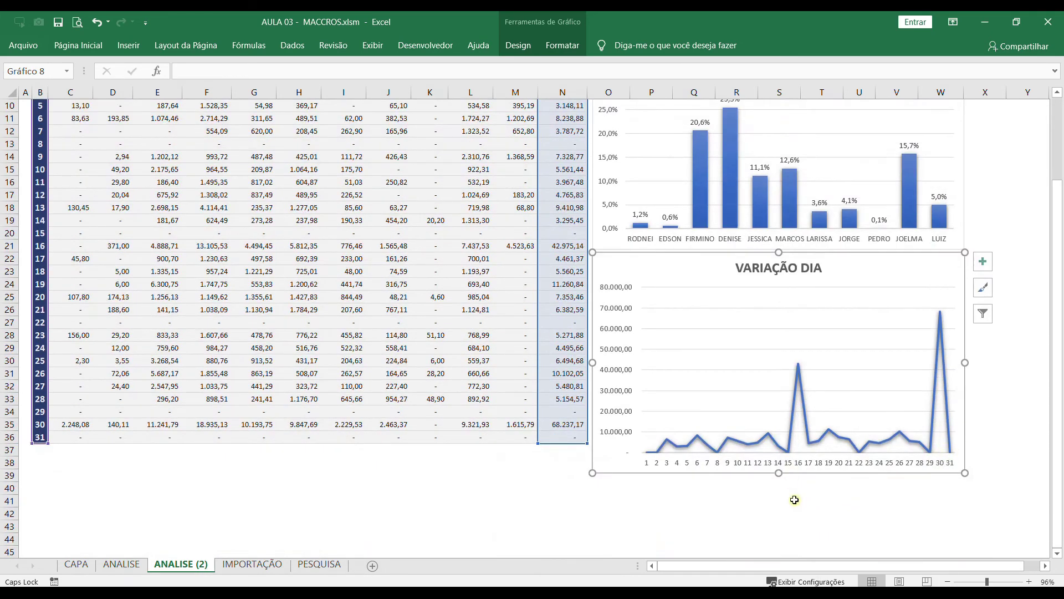
click(795, 498)
drag(779, 473, 771, 444)
click(985, 360)
scroll(998, 368, up, 3)
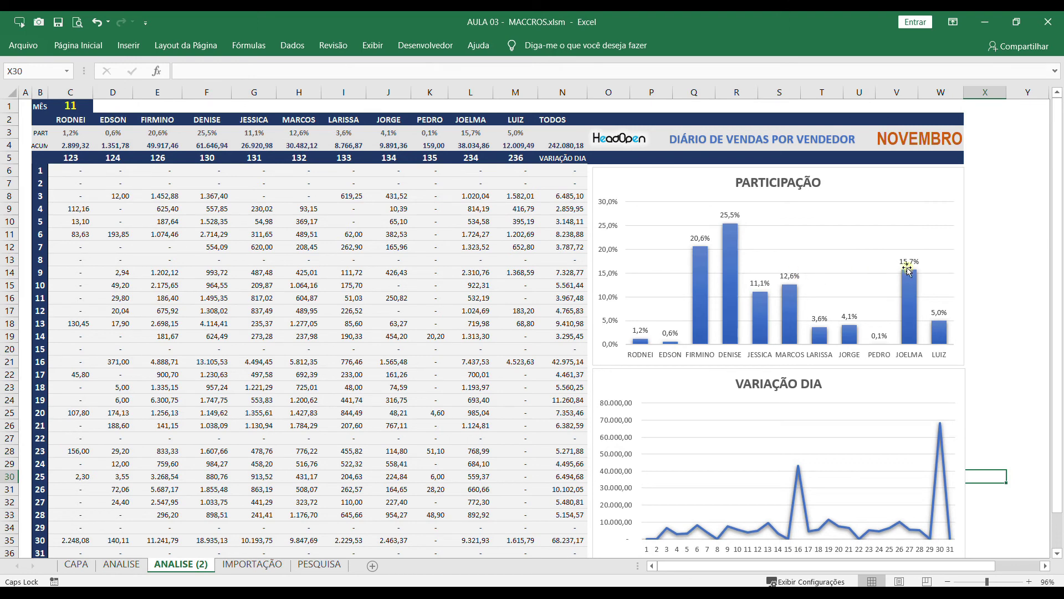
click(987, 266)
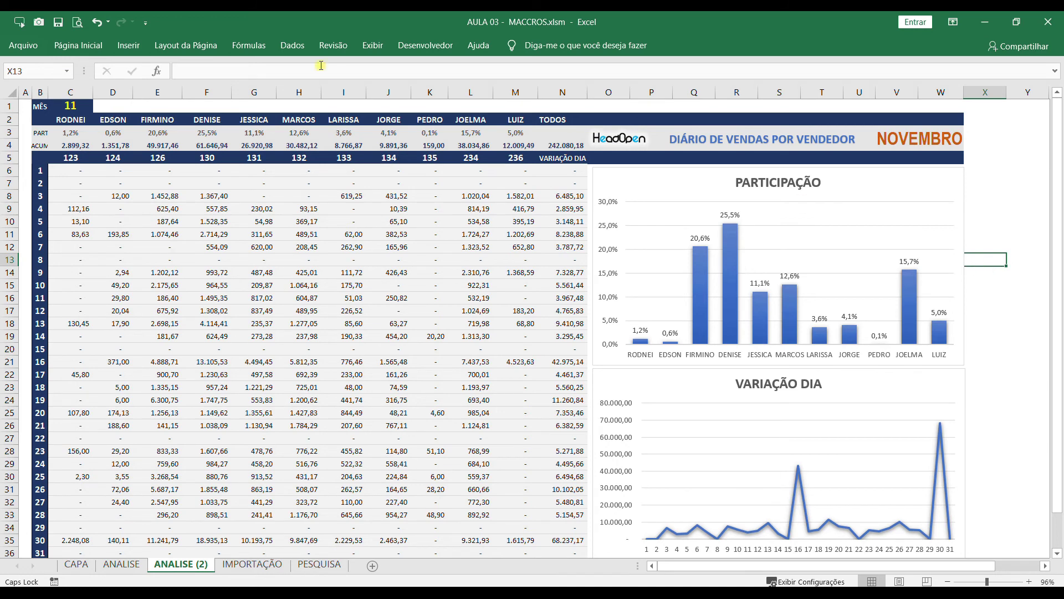
- Set the month in cell C1 to 10
click(70, 106)
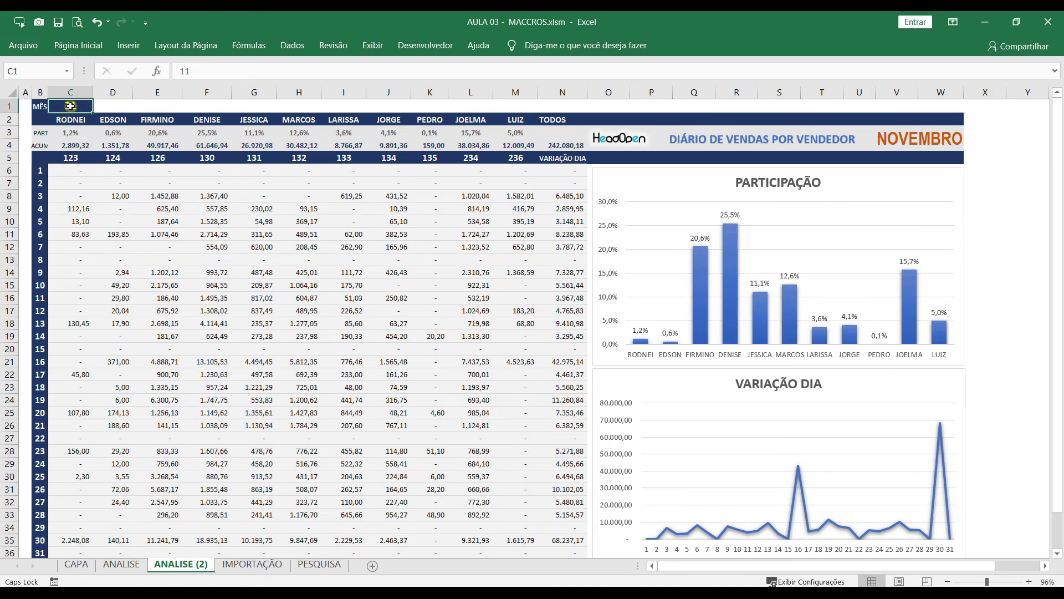
text(1)
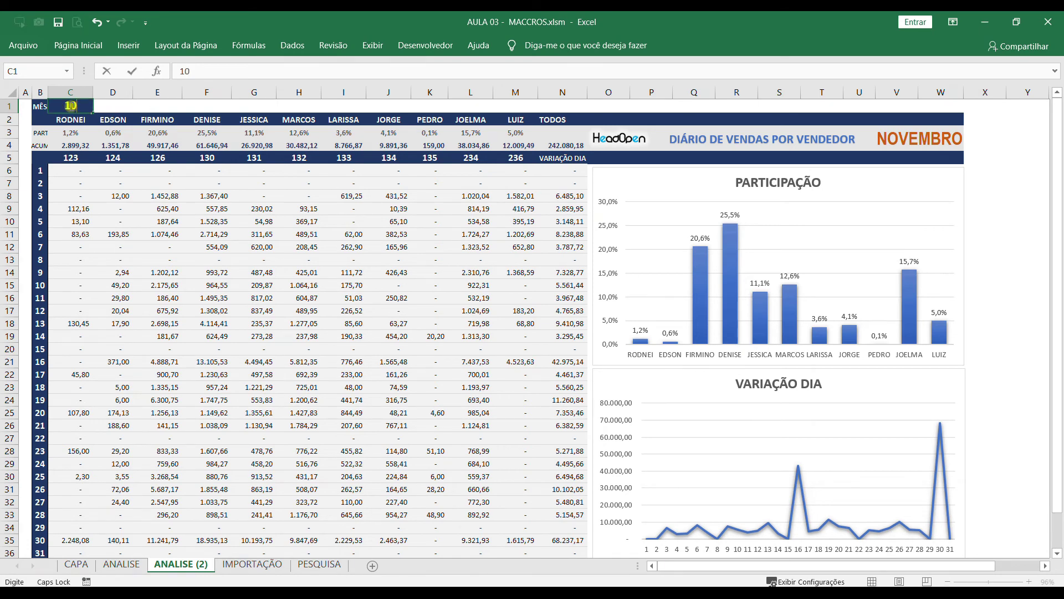
key(Return)
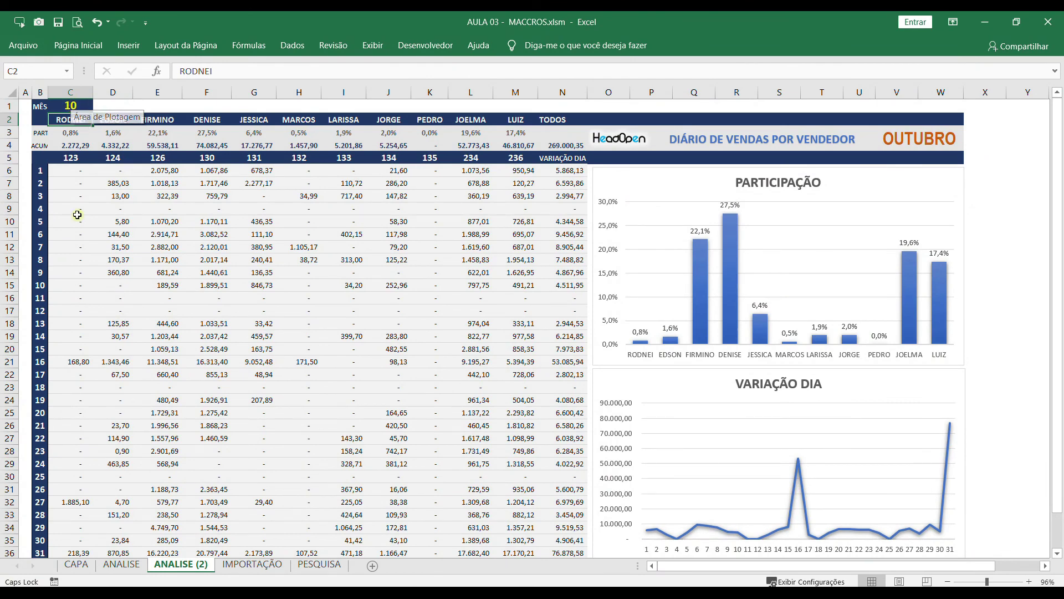
- Examine the SOMASES formula in D7 and its criteria cells: seller code D5, day B7 and month C1
click(119, 185)
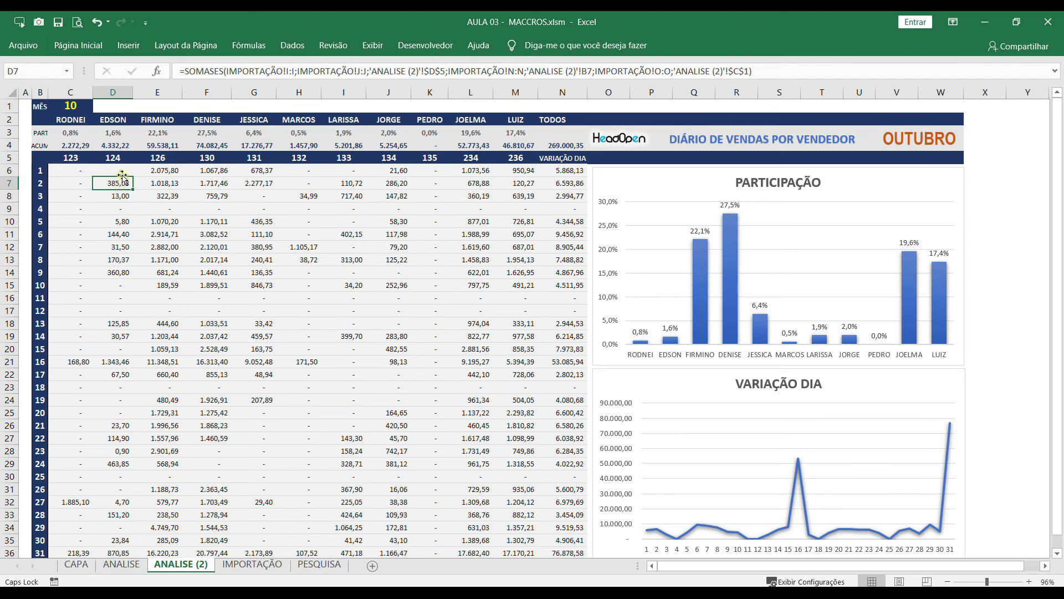
click(116, 160)
click(118, 184)
click(35, 183)
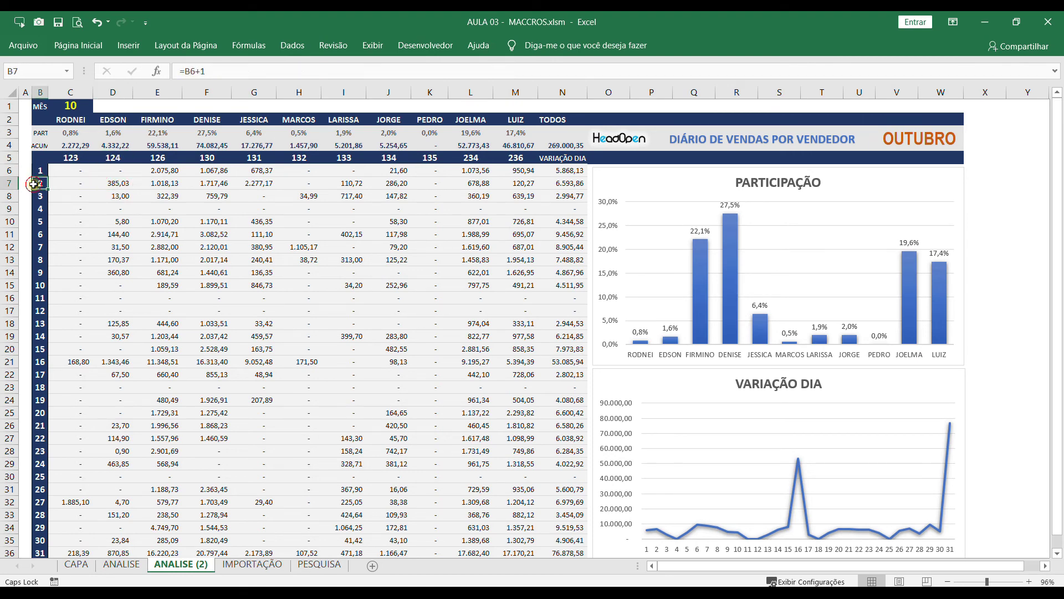
click(71, 108)
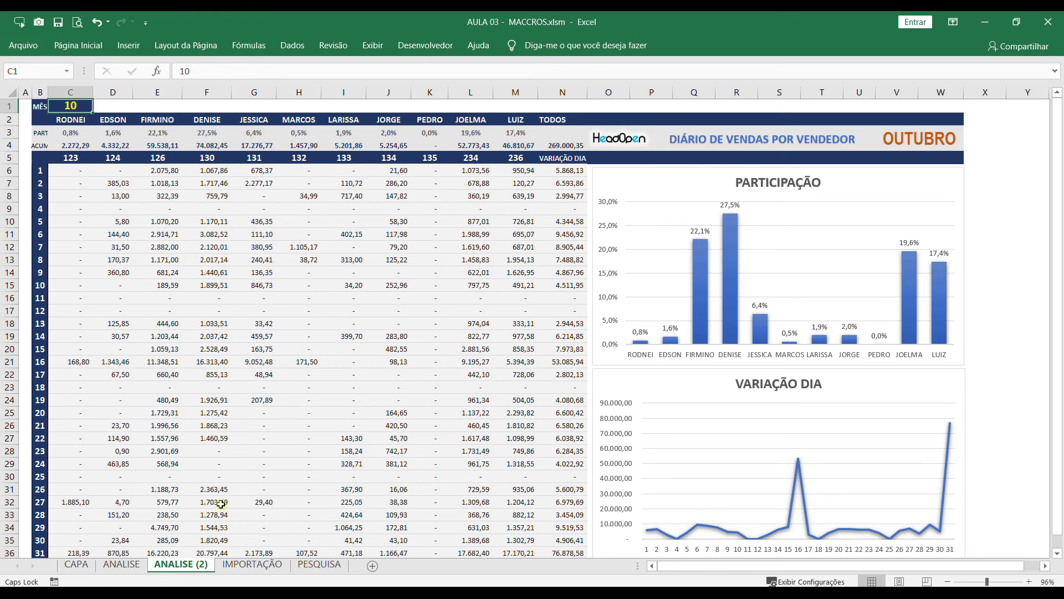
- Inspect the MÊS formula in O2 of the IMPORTAÇÃO sheet and look through the month values down column O
click(252, 564)
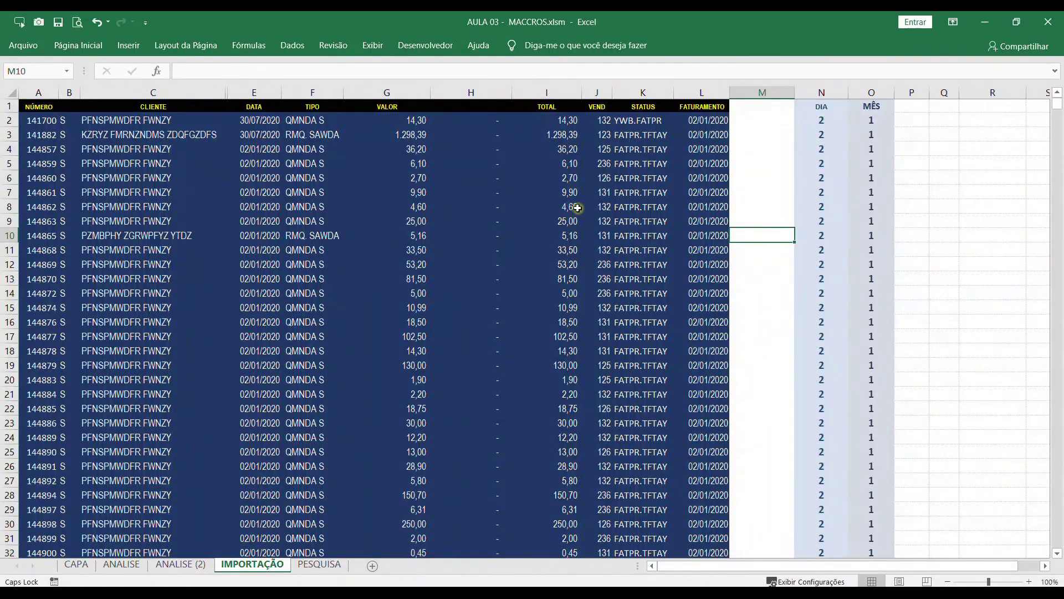
click(882, 122)
drag(1056, 103, 1056, 338)
scroll(851, 398, down, 20)
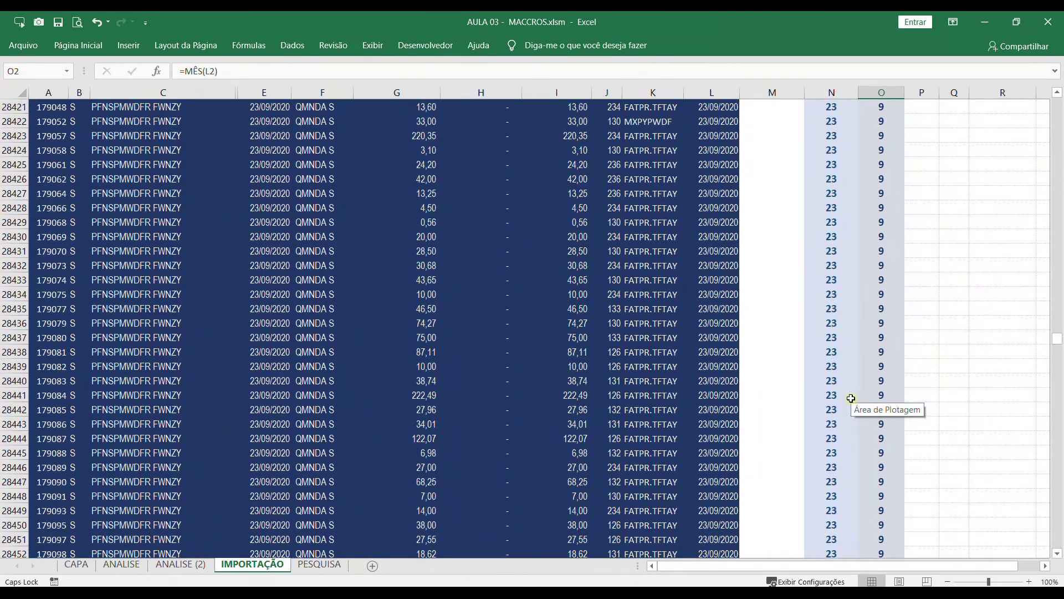
- Check the month values further down column O of the IMPORTAÇÃO sheet and return to the ANALISE (2) sheet
drag(1058, 347, 1059, 358)
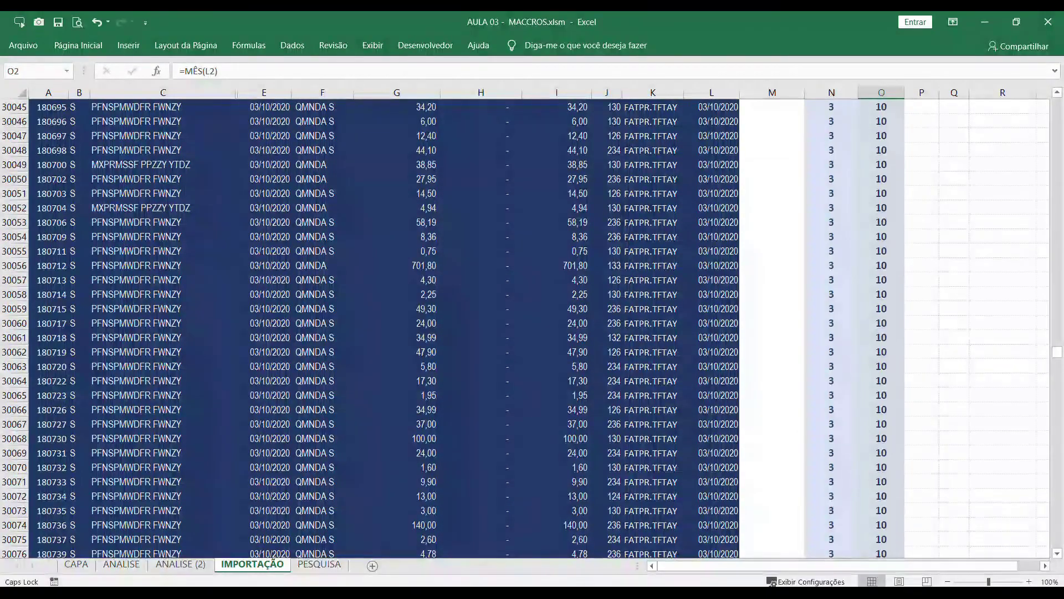
click(130, 567)
click(181, 563)
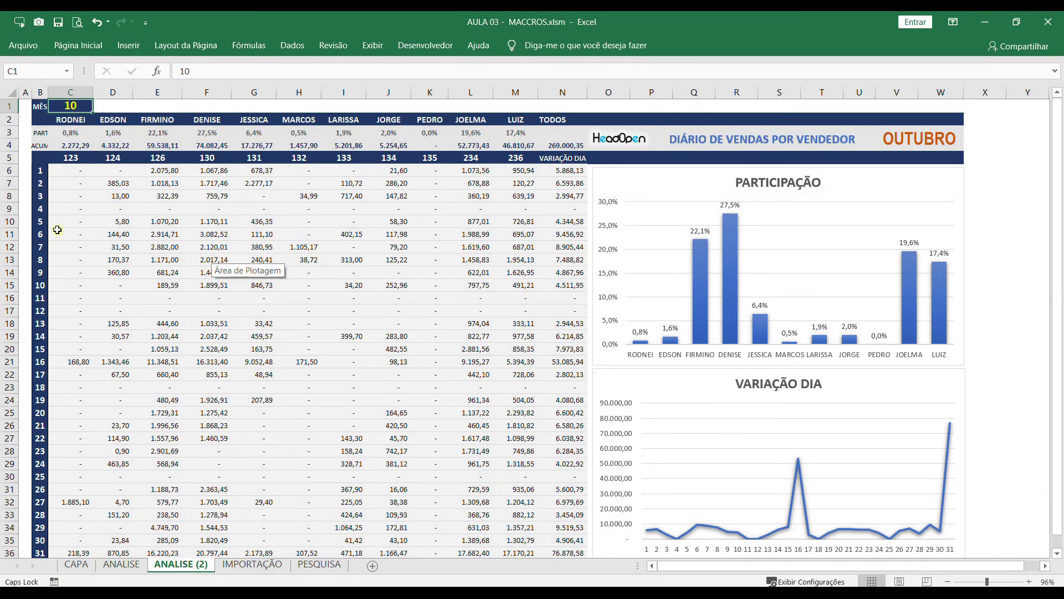
- Set the month in cell C1 to 3
click(140, 259)
click(70, 105)
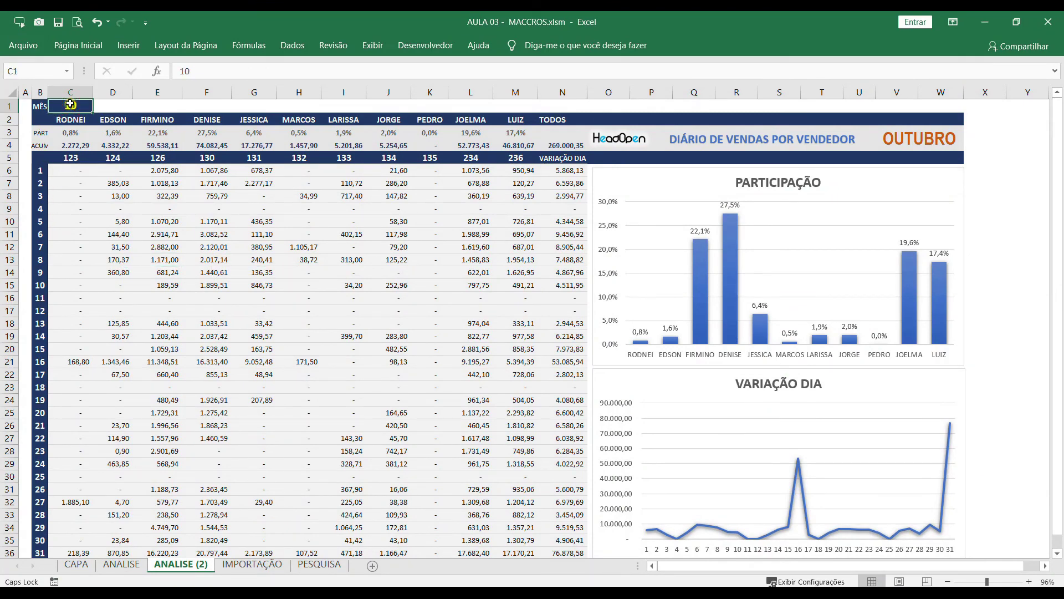
text(3)
key(Return)
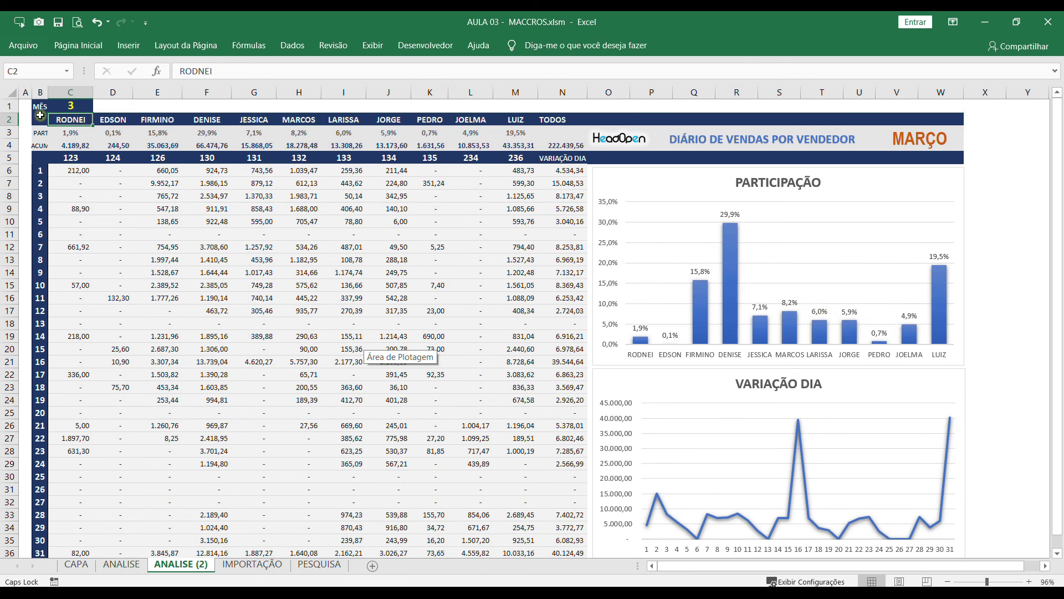
- Inspect the SOMA formula in D4 and the nested SE month-name formula in V3
click(156, 214)
click(104, 143)
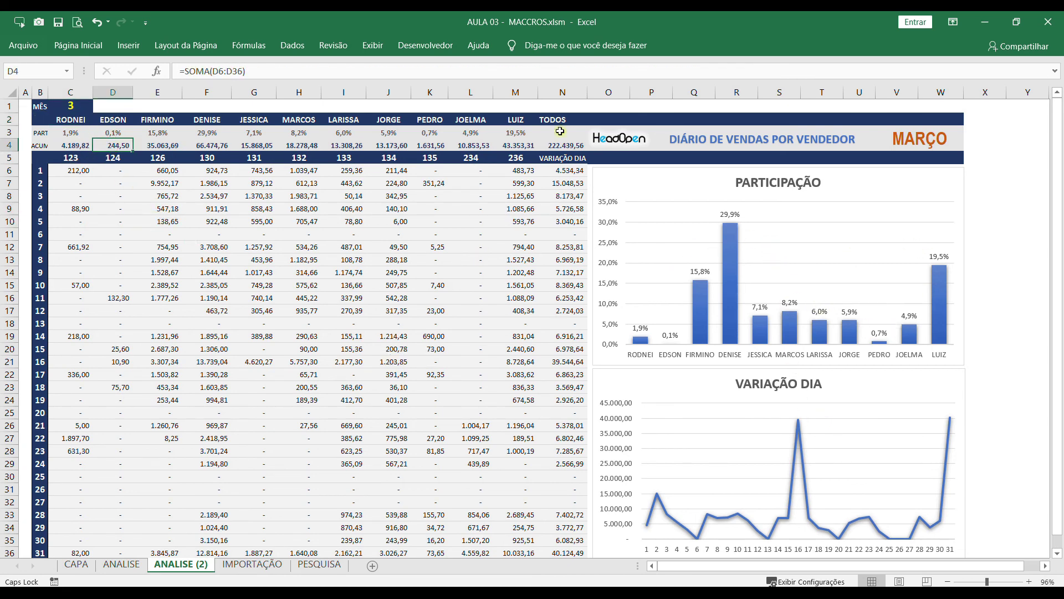
click(903, 139)
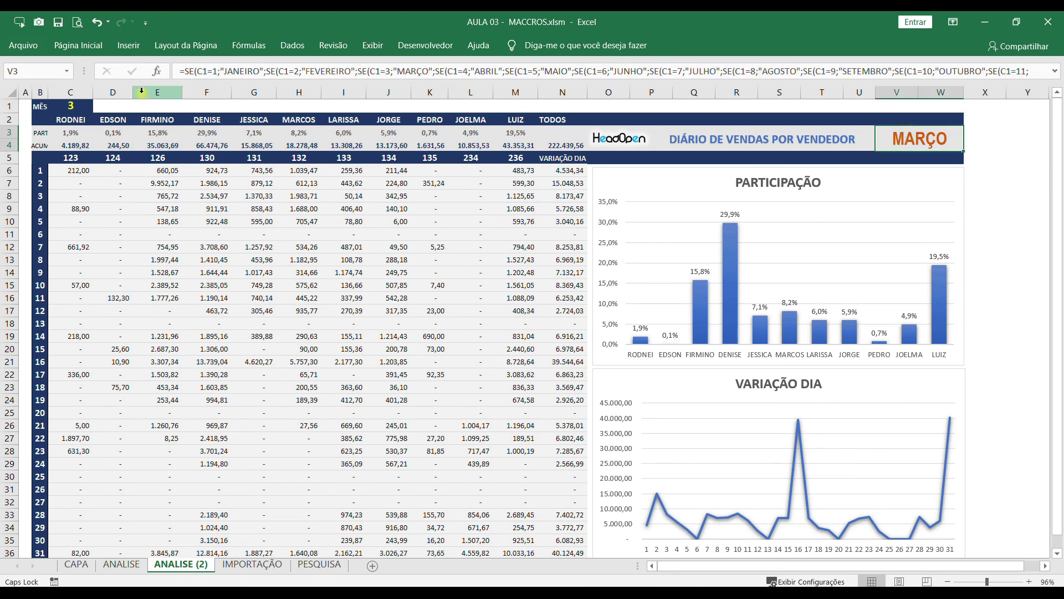
- Set the month in cell C1 to 11
click(74, 107)
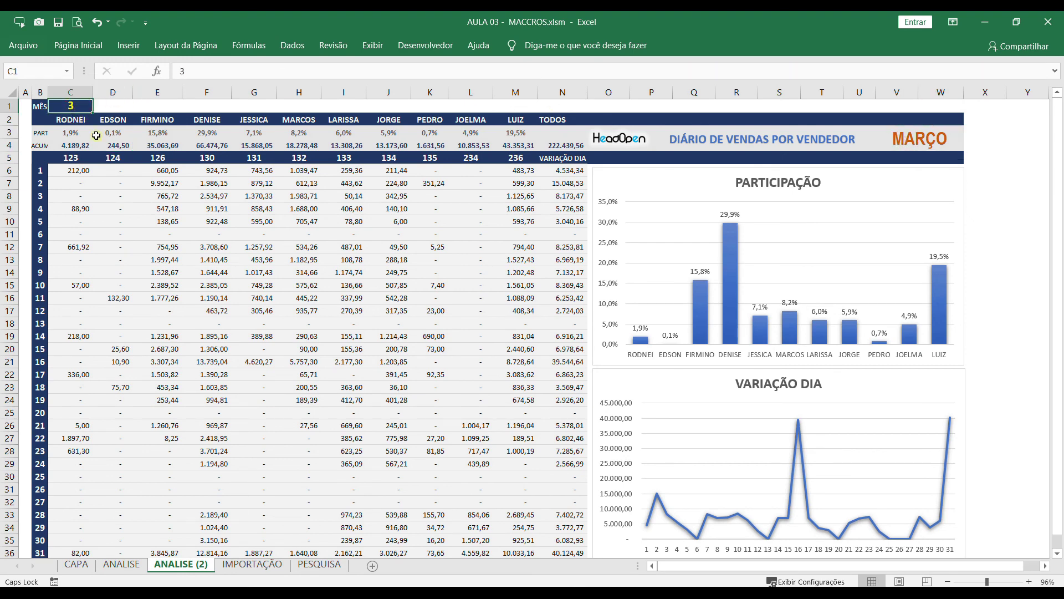
text(11)
key(Return)
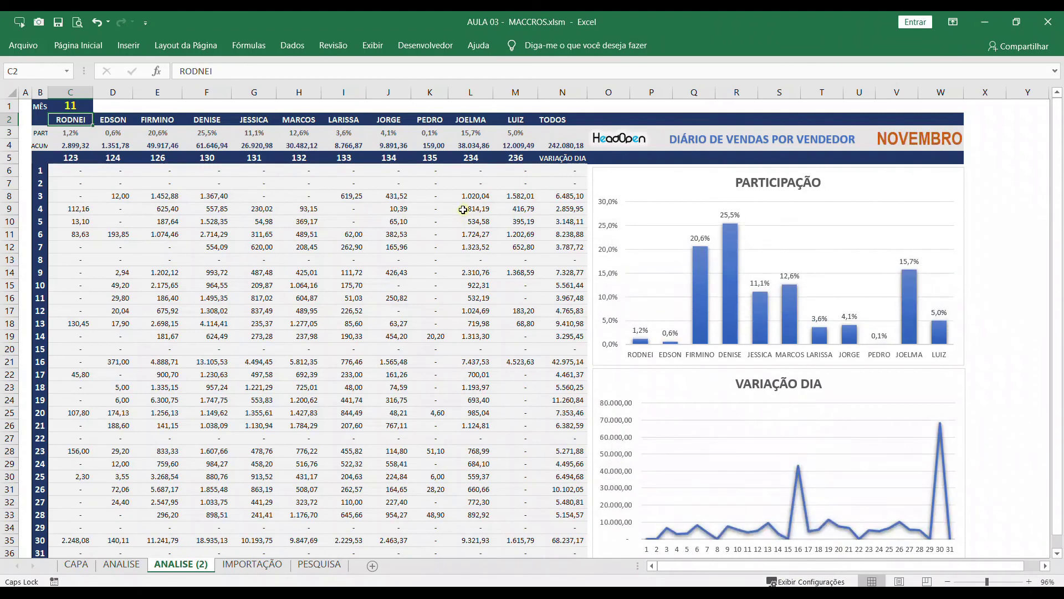
- Review how the nested SE formula in V3 turns the month number in C1 into the month name, and look over the panel
click(899, 139)
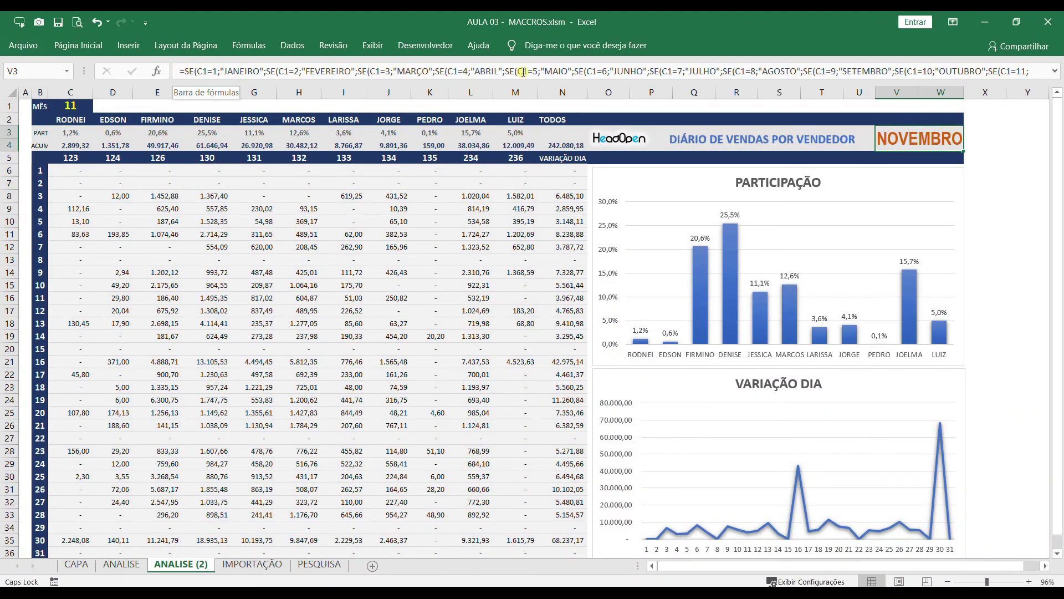
click(997, 196)
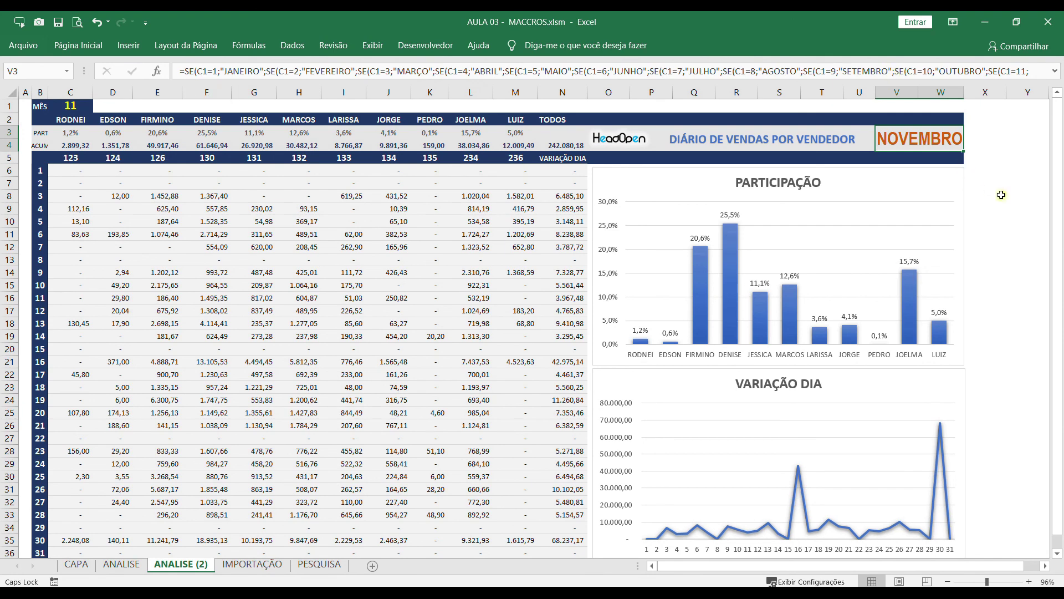
click(57, 106)
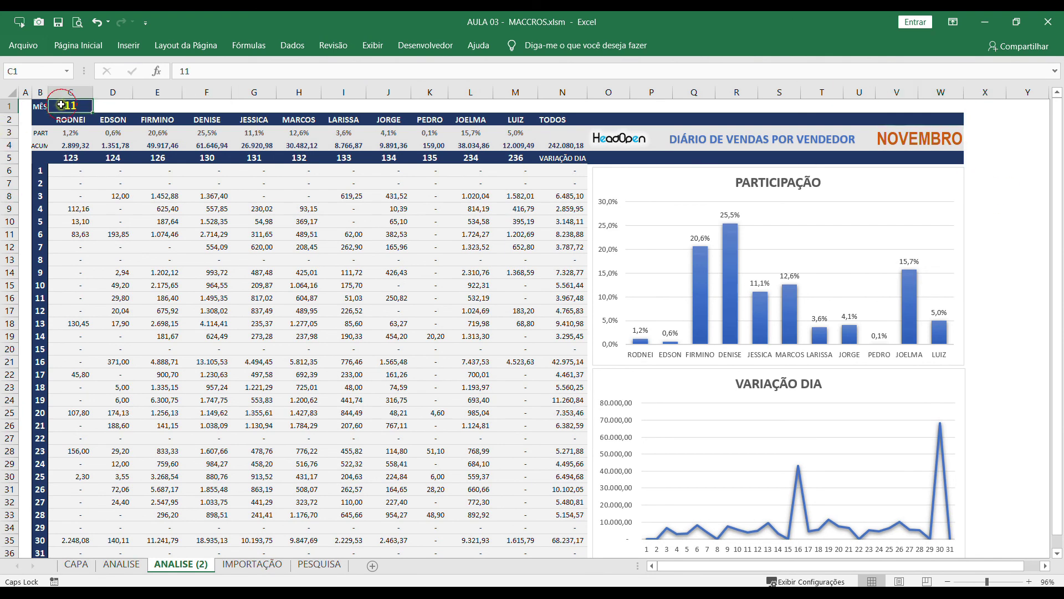
scroll(571, 284, down, 3)
scroll(570, 285, up, 3)
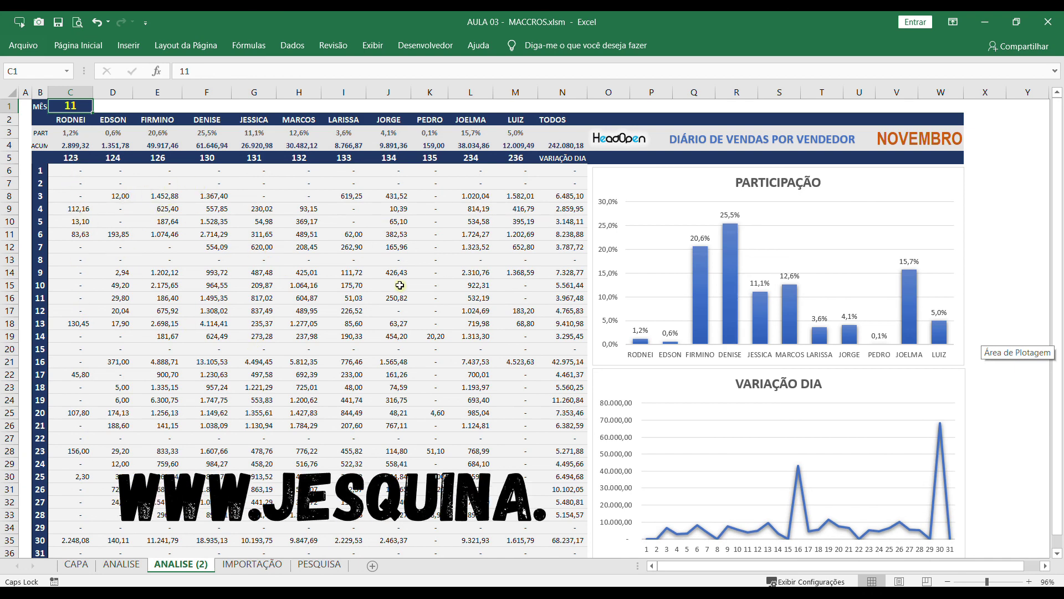
click(931, 147)
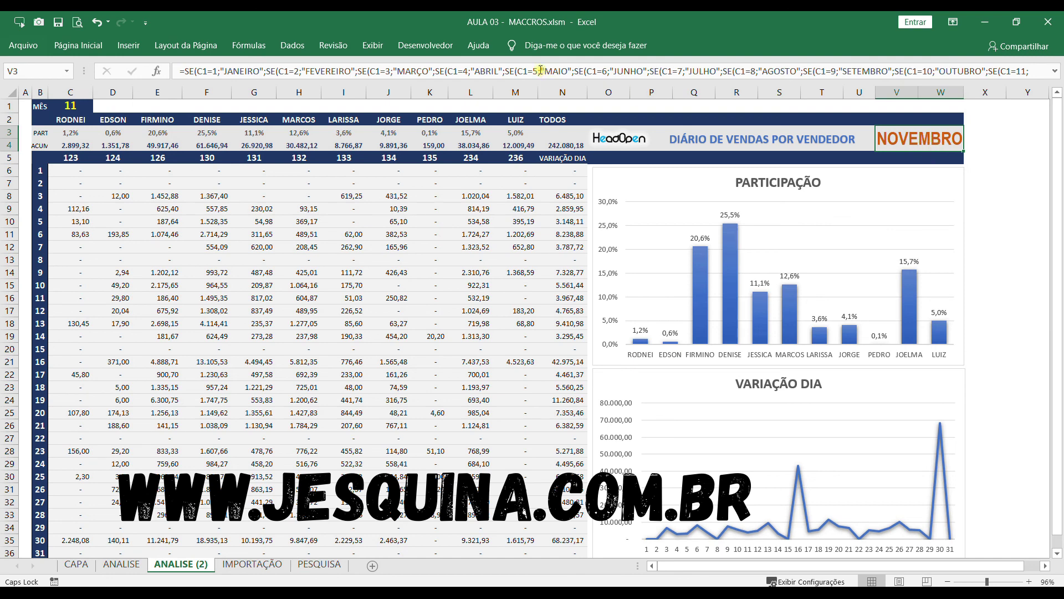
click(979, 146)
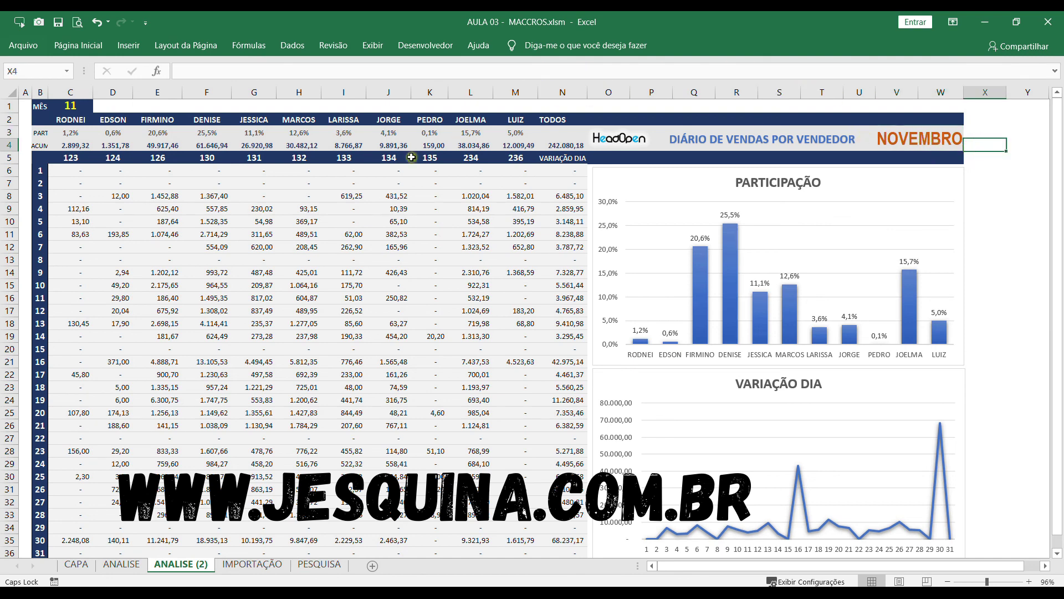